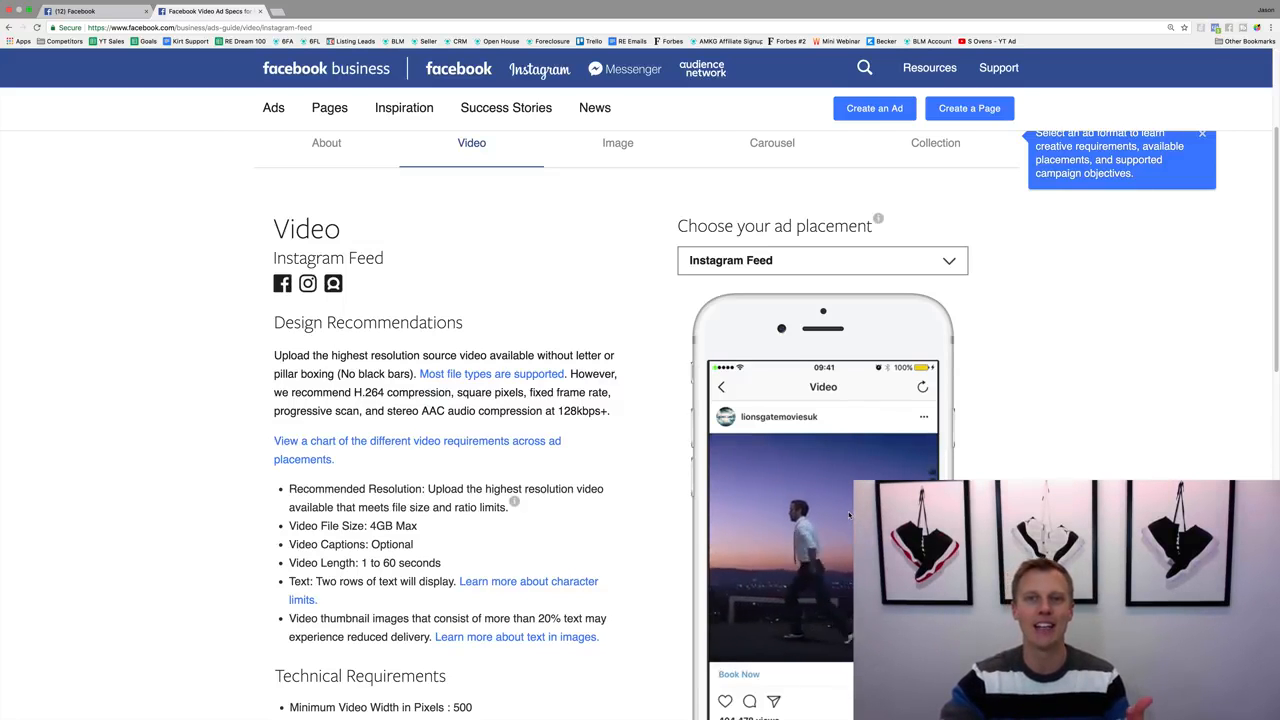
Keep Instagram Feed as the ad placement and review its video length, design recommendations and technical requirements
left_click(860, 260)
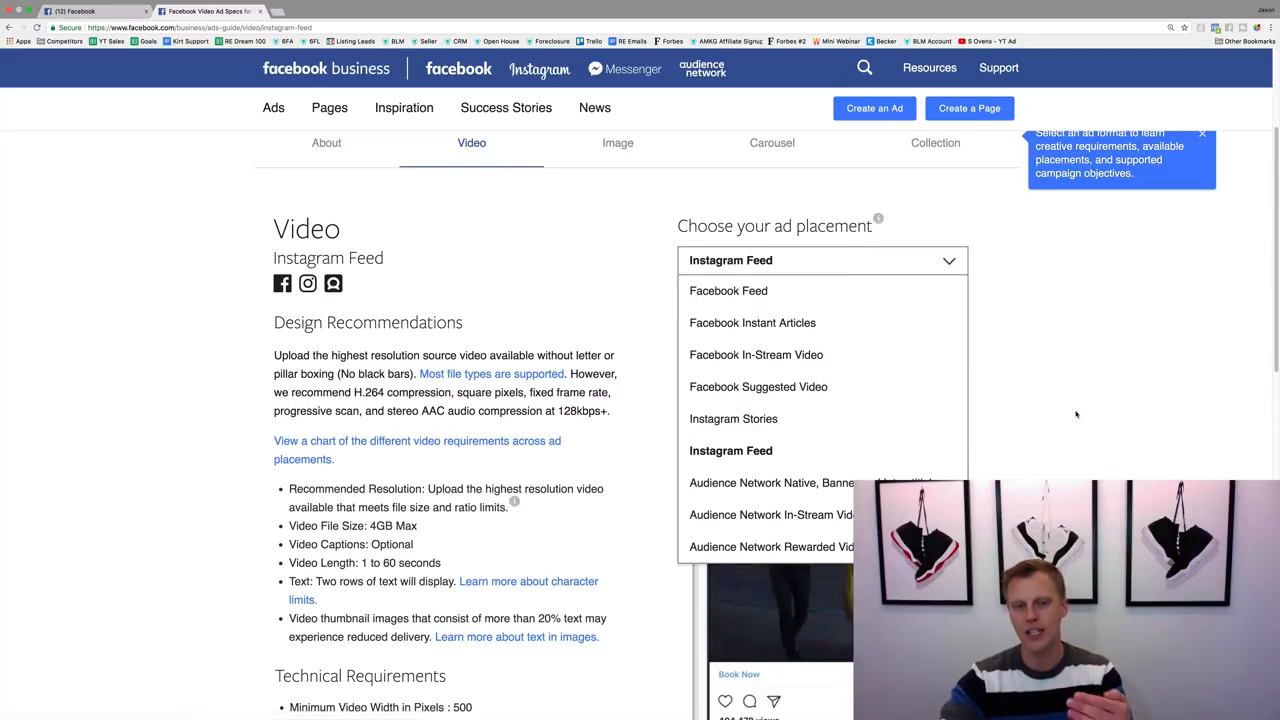
left_click(731, 450)
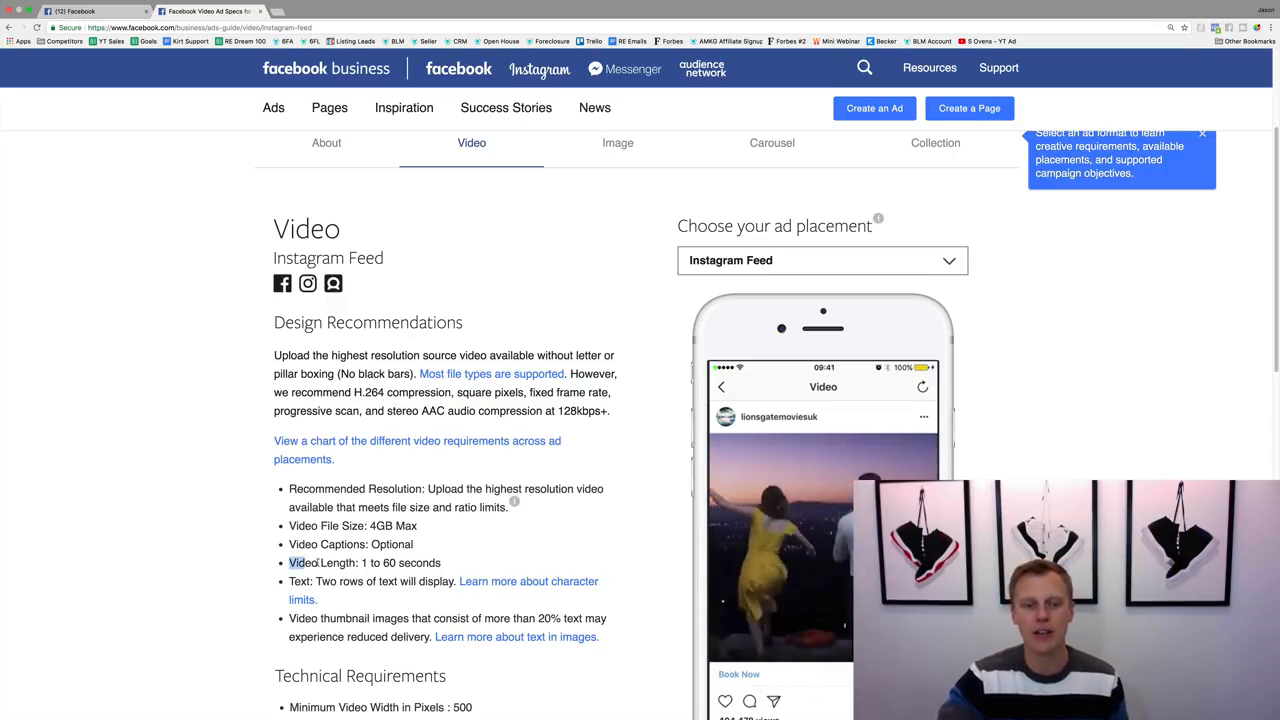
left_click_drag(318, 563, 447, 565)
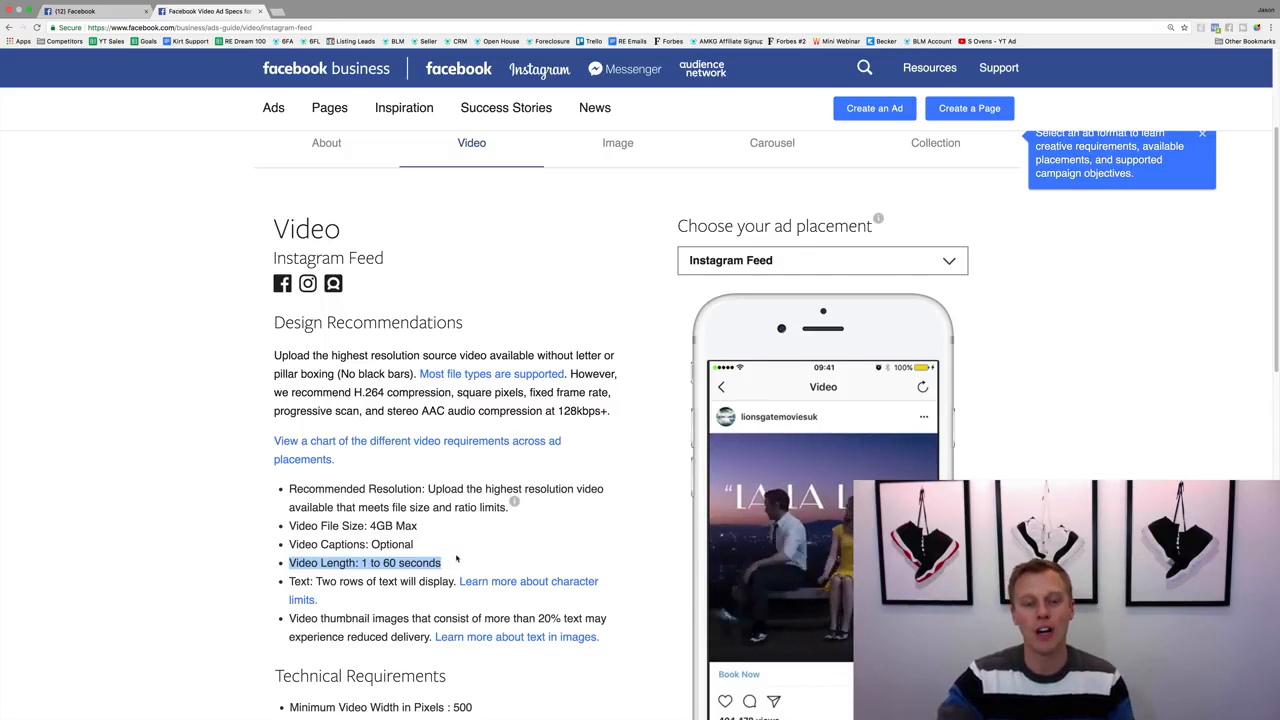
left_click(458, 560)
scroll(458, 560, "down", 5)
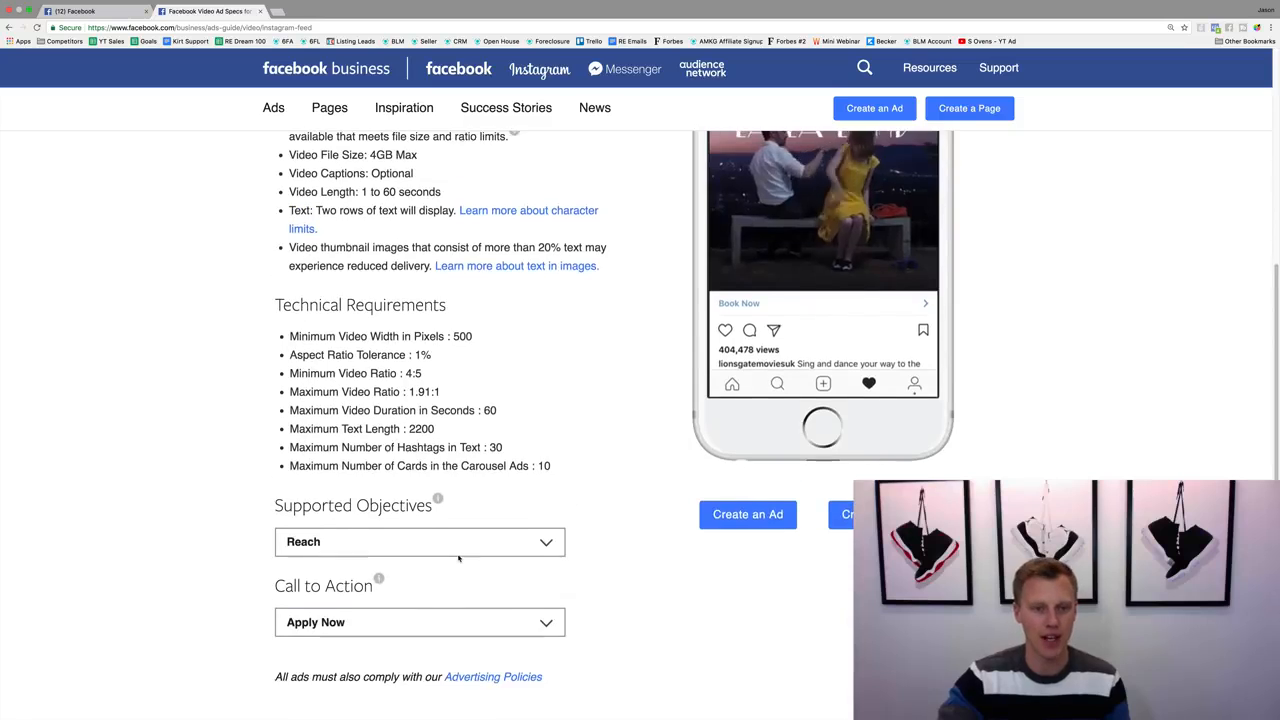
scroll(400, 380, "up", 1)
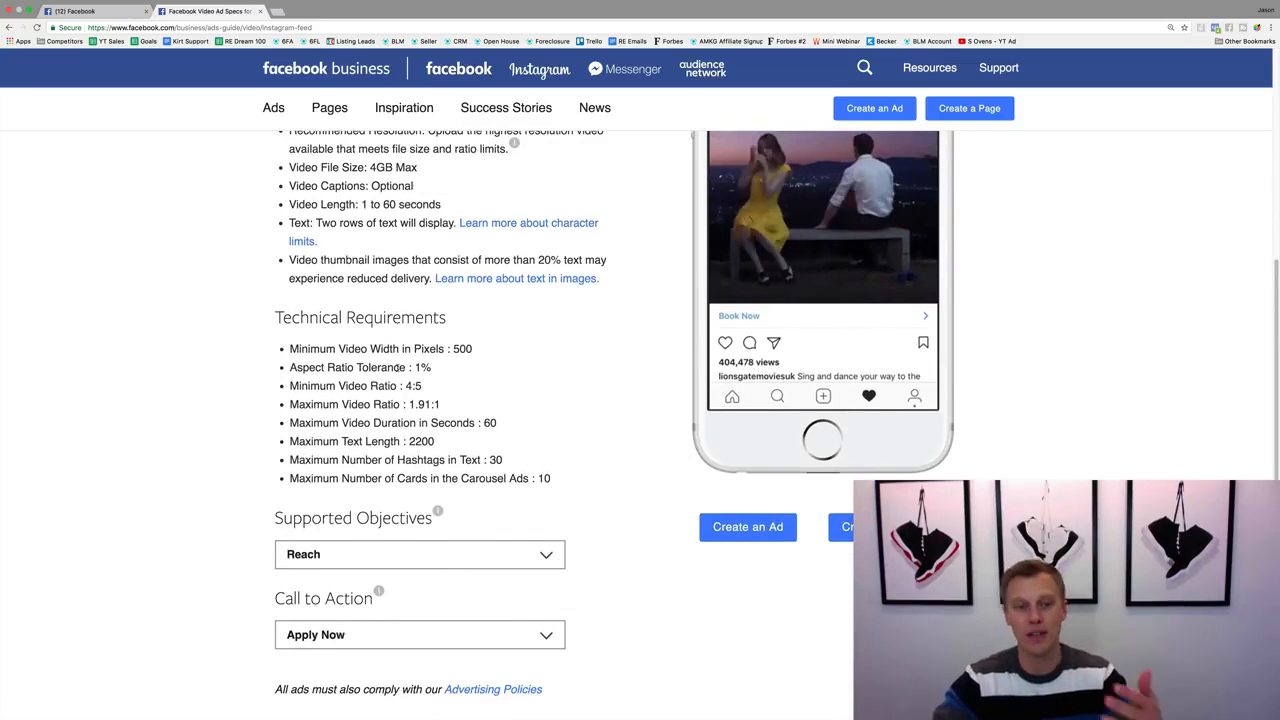
scroll(395, 366, "up", 1)
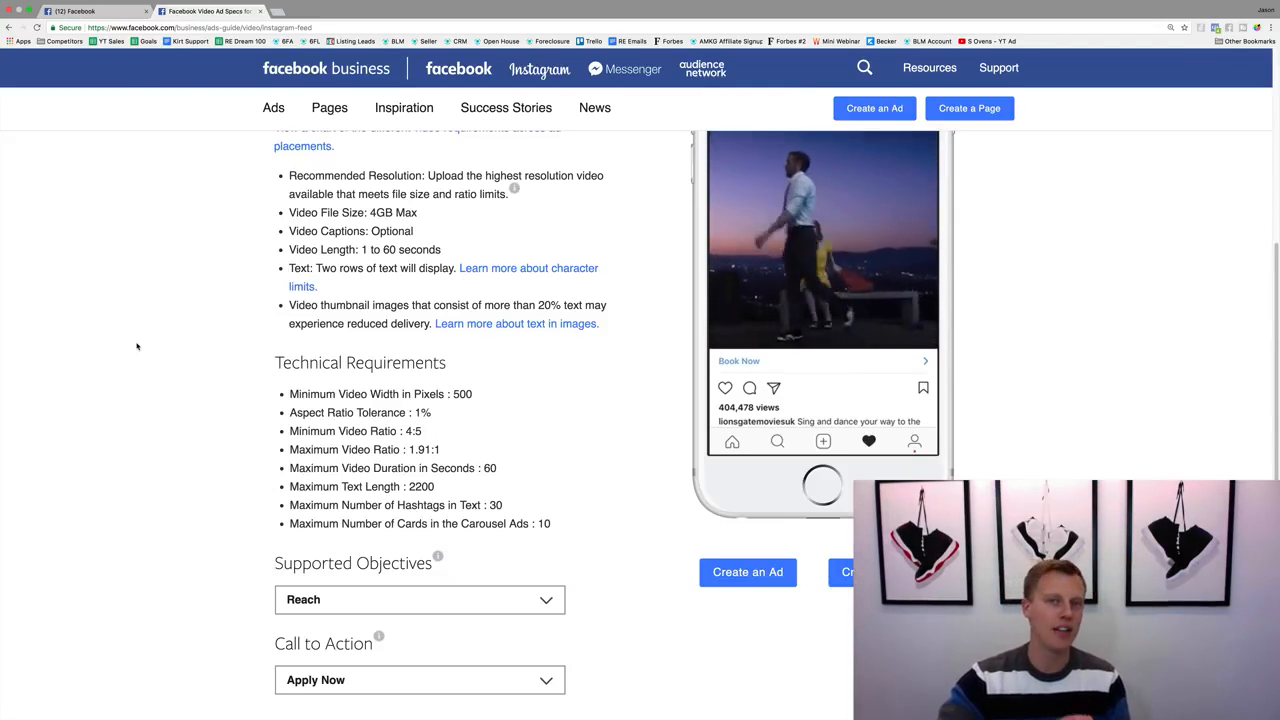
scroll(137, 346, "up", 5)
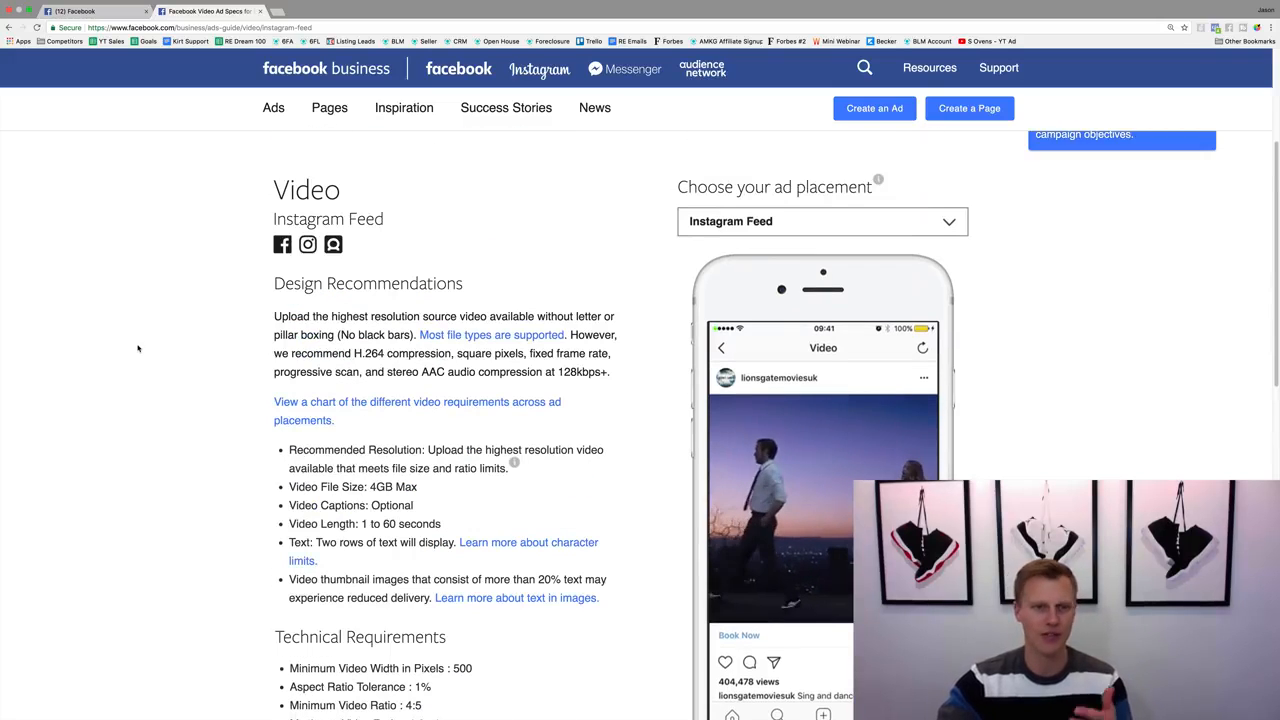
scroll(140, 351, "up", 1)
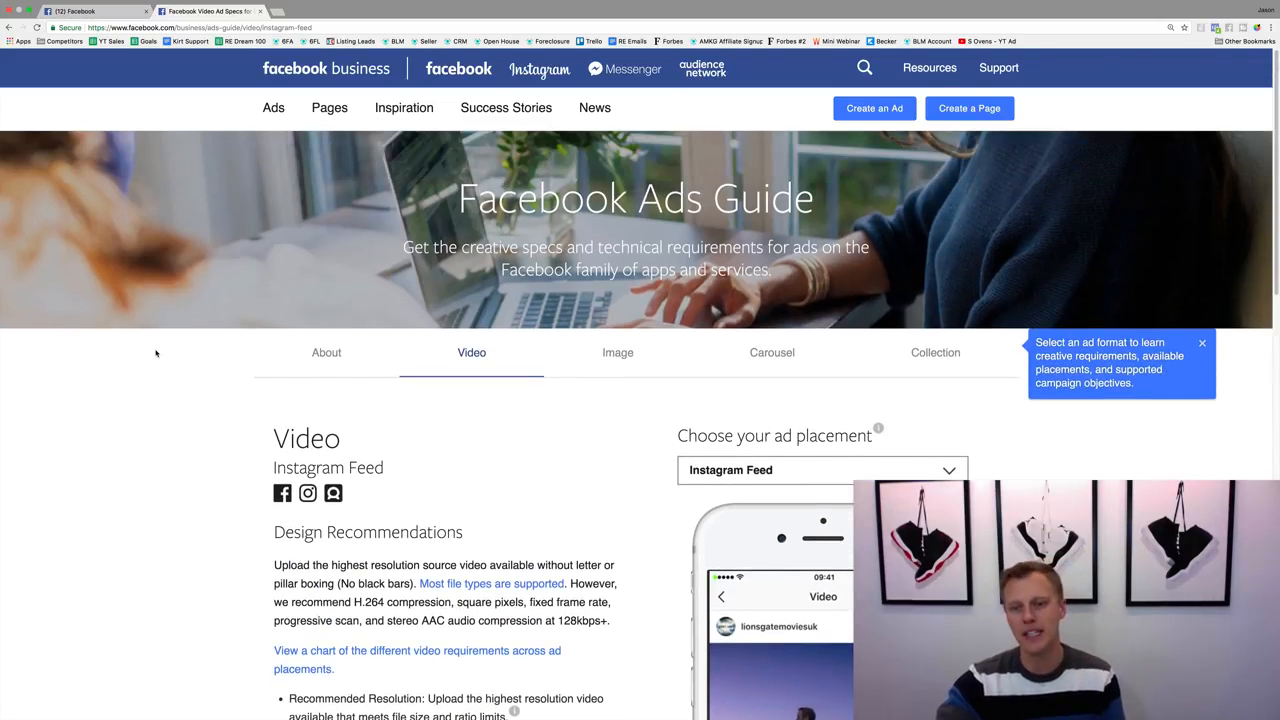
scroll(157, 360, "down", 1)
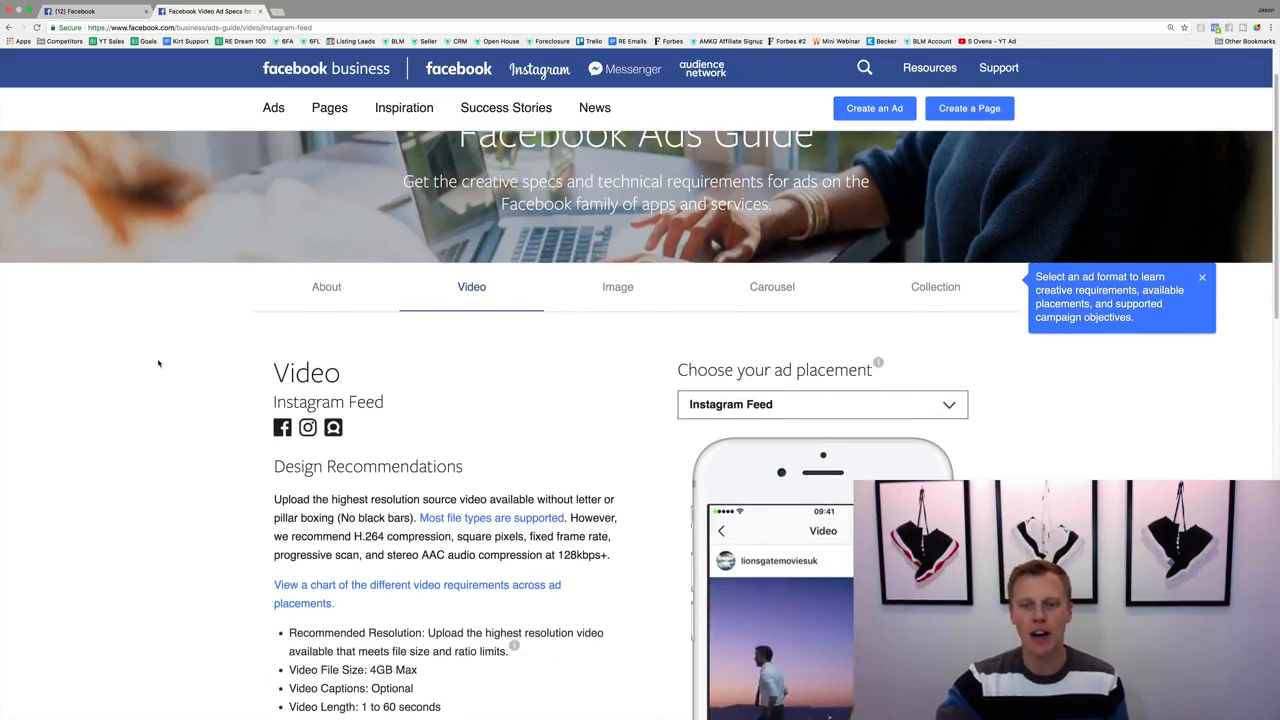
Change the ad placement to Instagram Stories and check its recommended video length
left_click(789, 405)
left_click(776, 562)
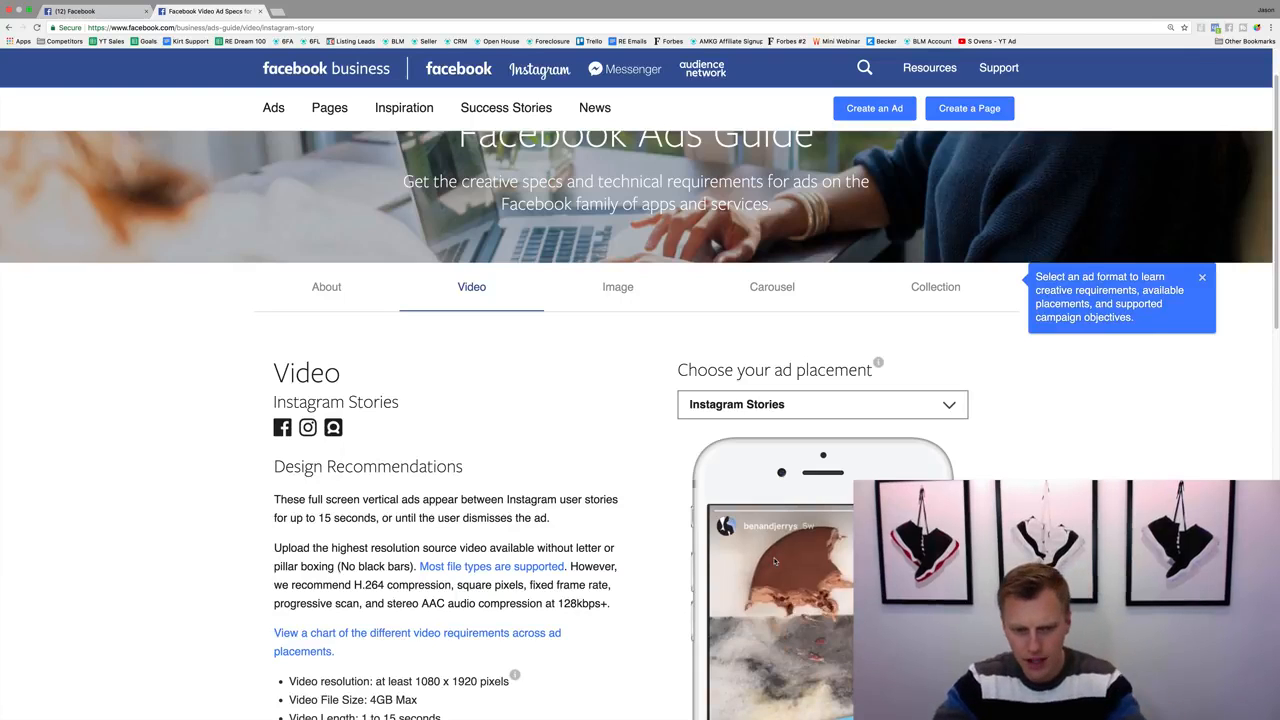
scroll(636, 561, "down", 3)
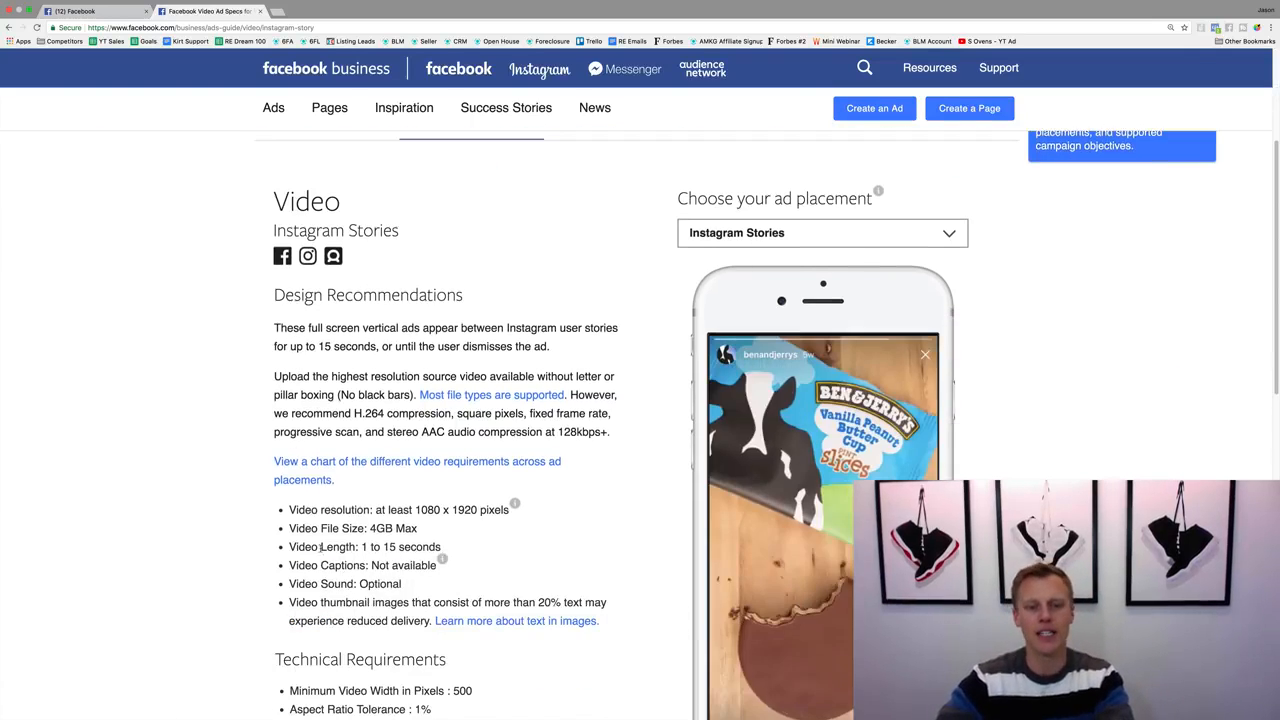
left_click_drag(361, 547, 428, 547)
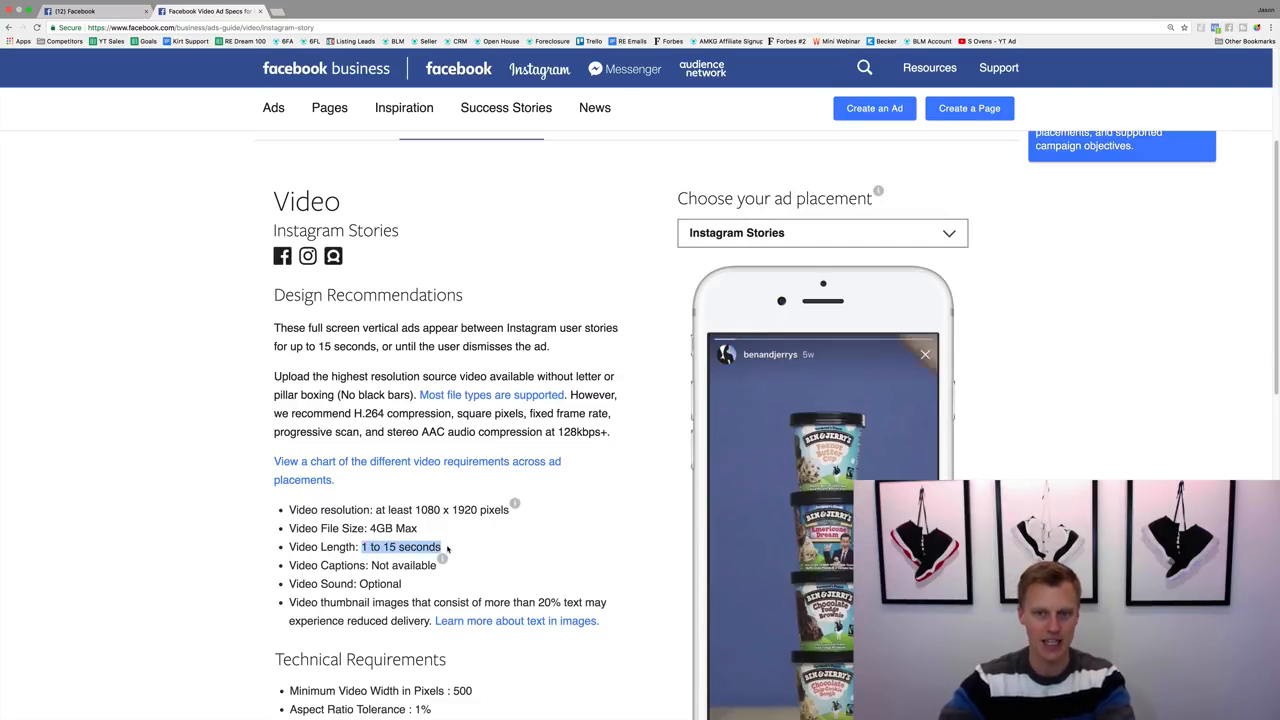
left_click(447, 548)
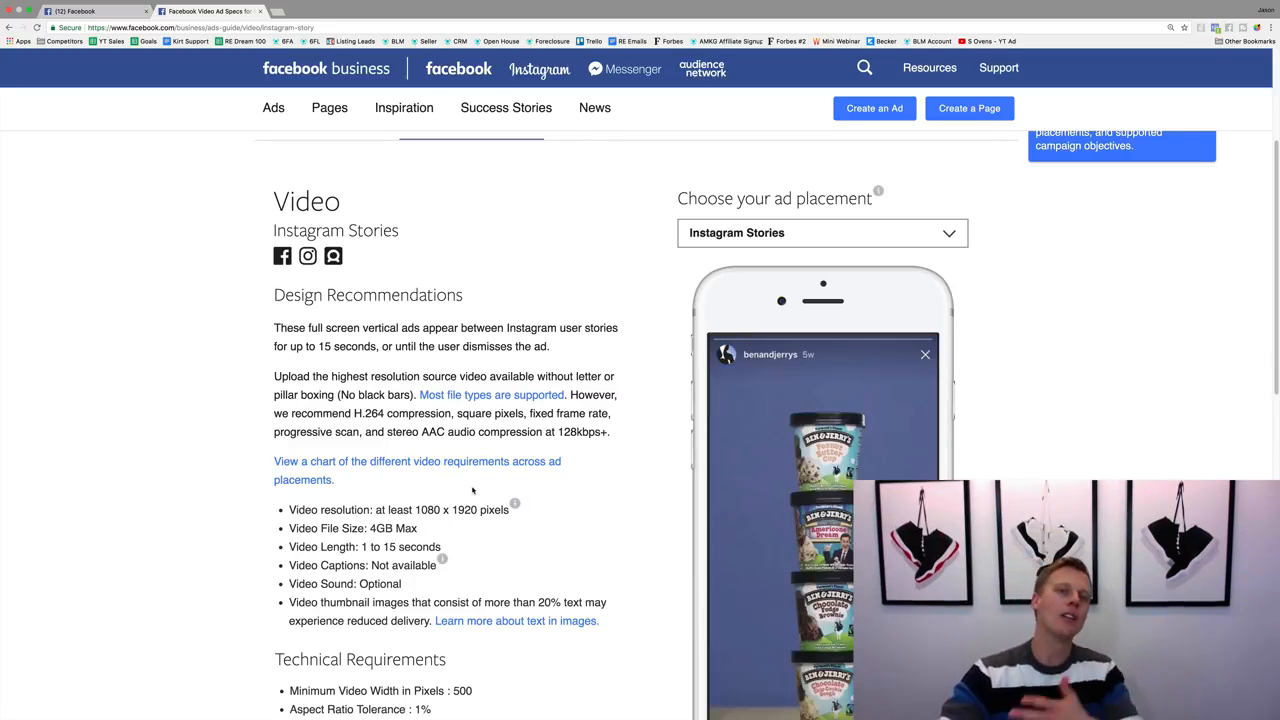
Open ad creation from the Facebook home page and start over instead of continuing the previous Traffic draft
left_click(107, 12)
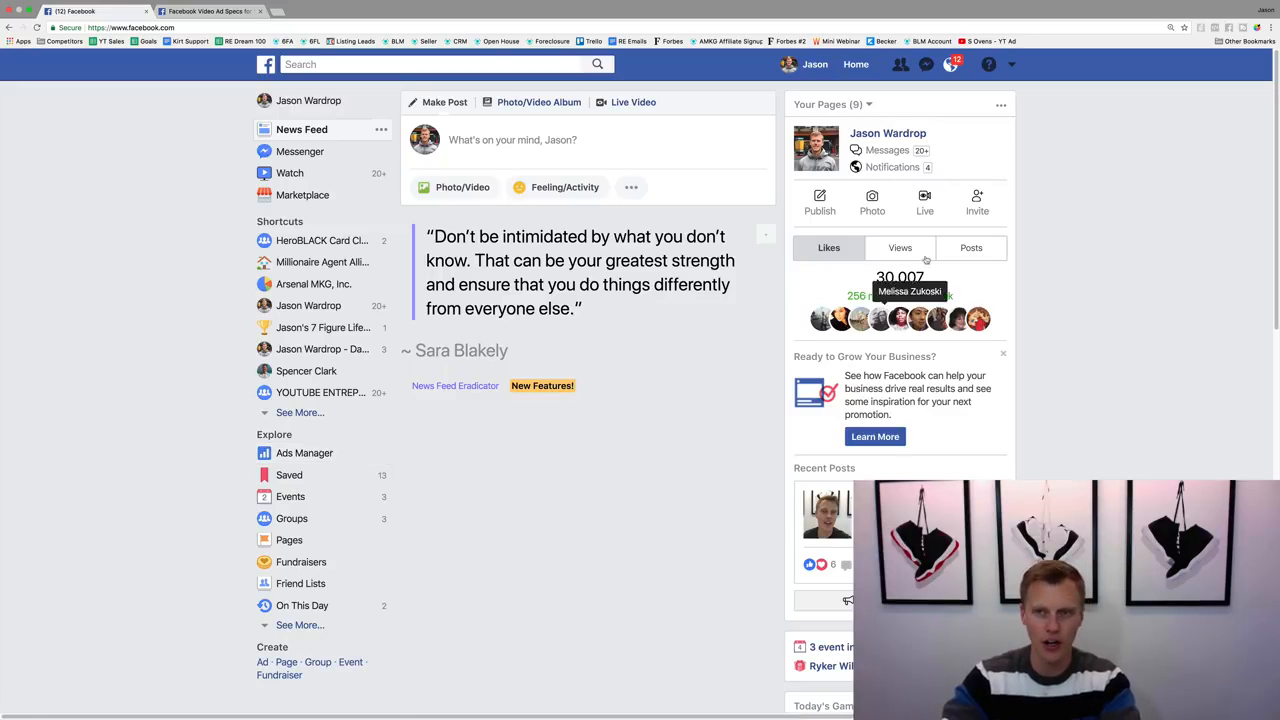
left_click(1013, 66)
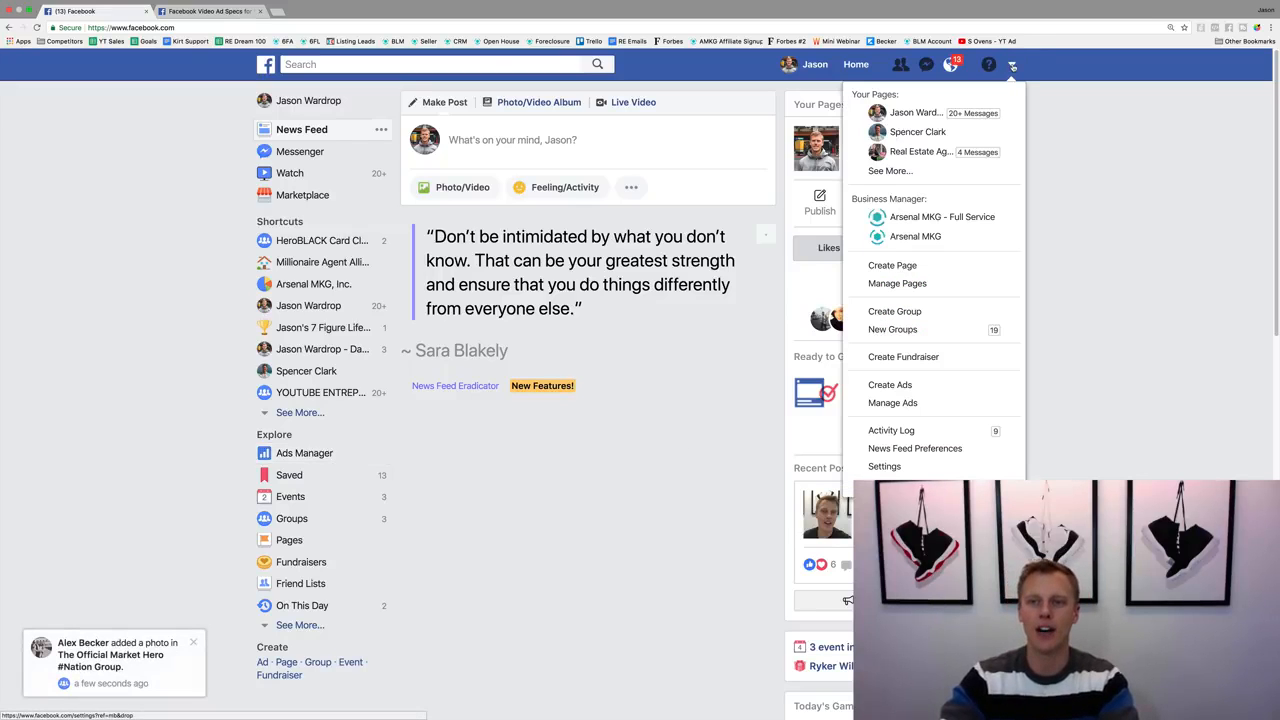
left_click(908, 386)
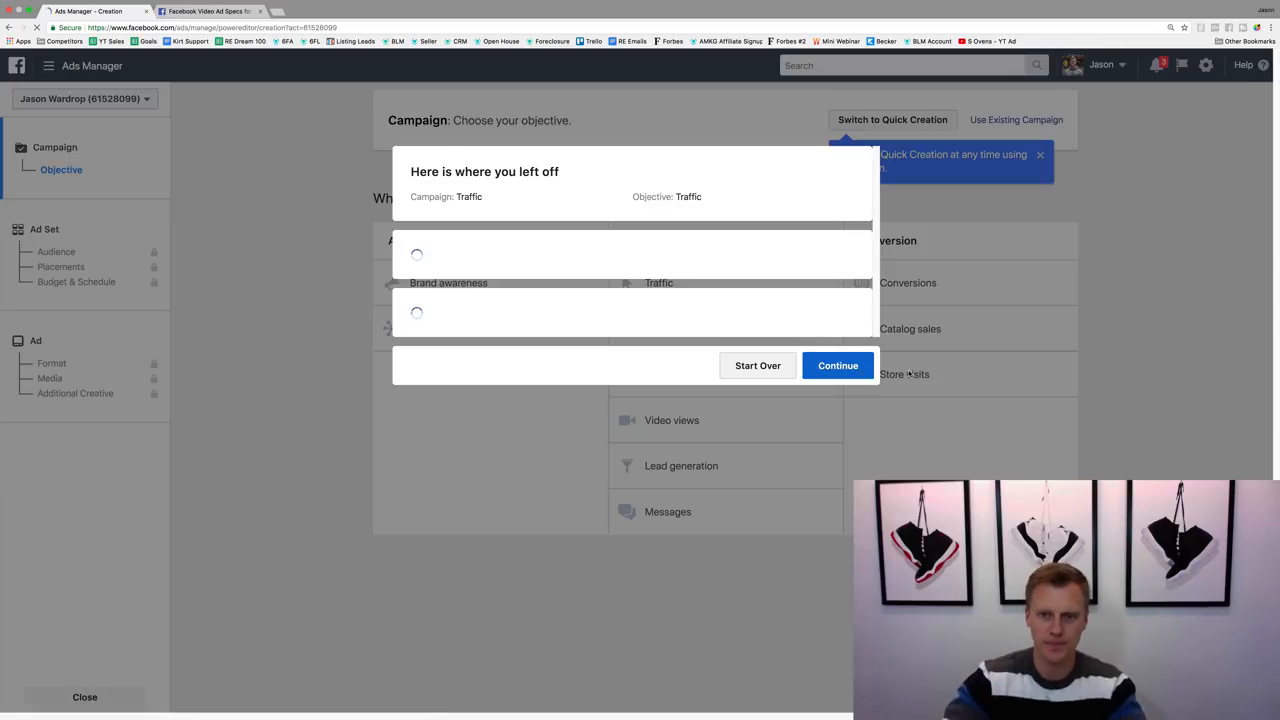
left_click(762, 610)
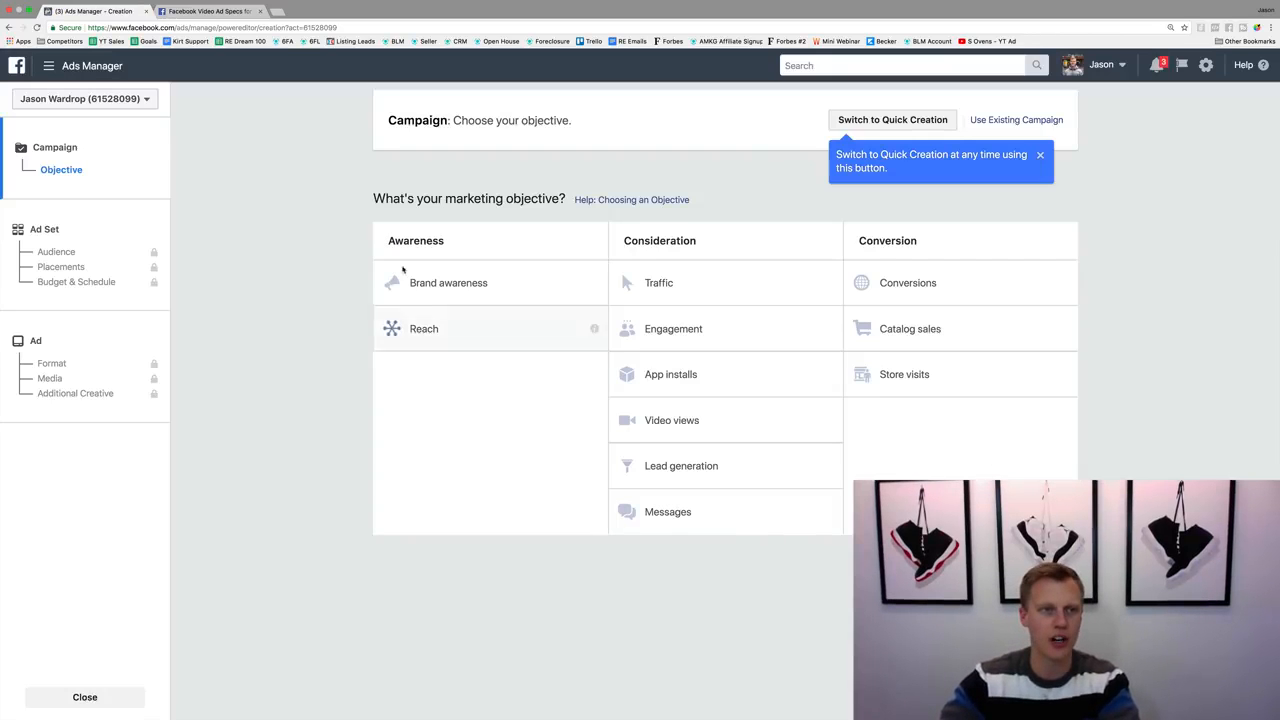
Open the Ads Manager campaign overview and dismiss the welcome tour and the Advertiser Help pane
left_click(98, 66)
left_click(69, 146)
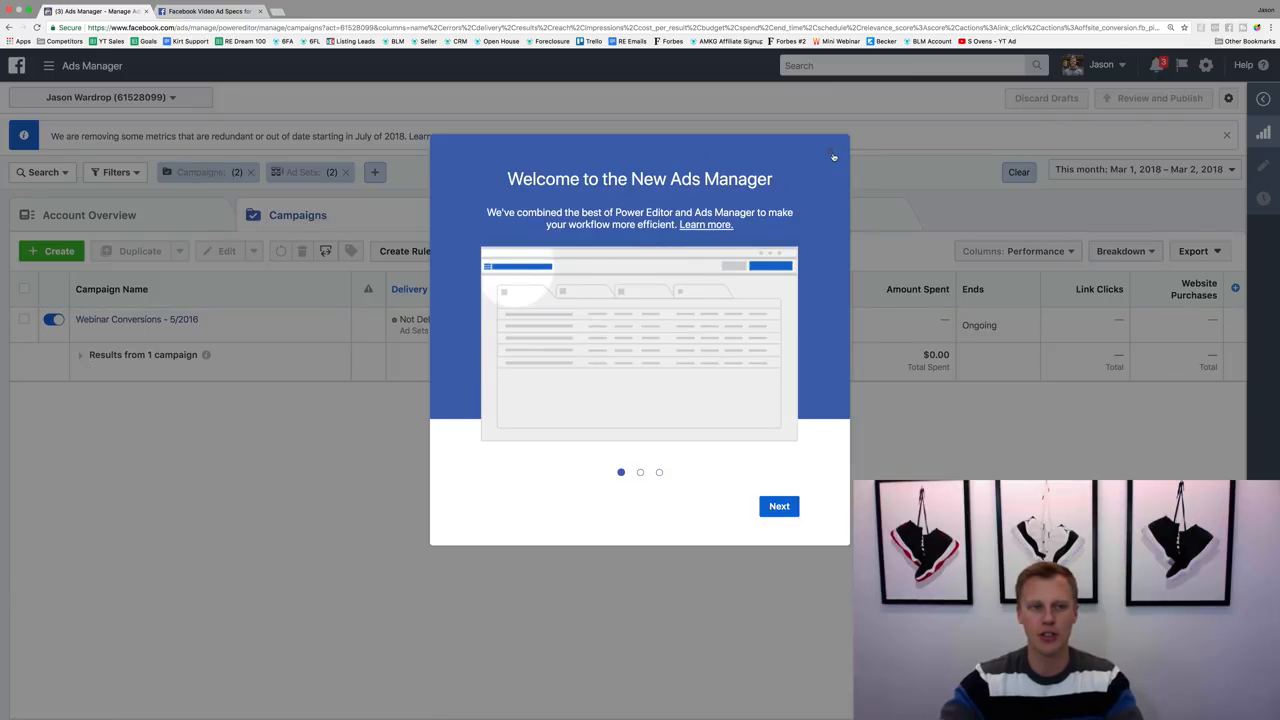
left_click(829, 151)
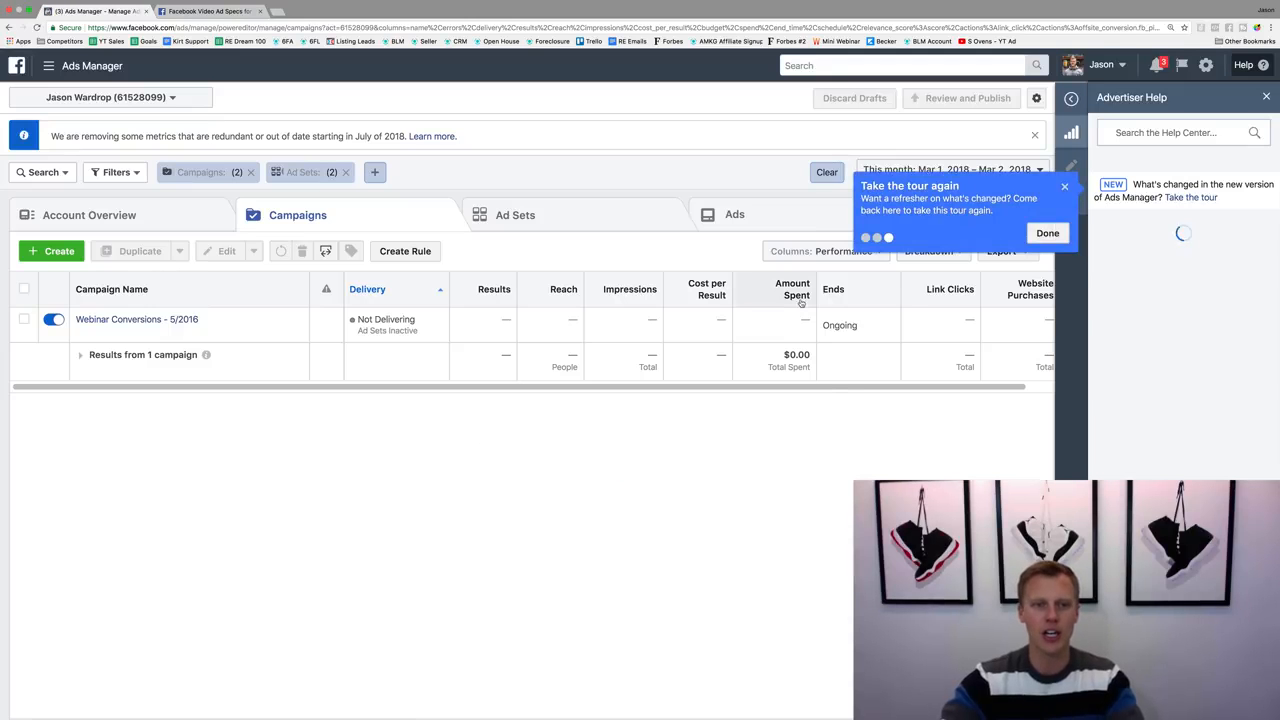
left_click(1064, 187)
left_click(1266, 96)
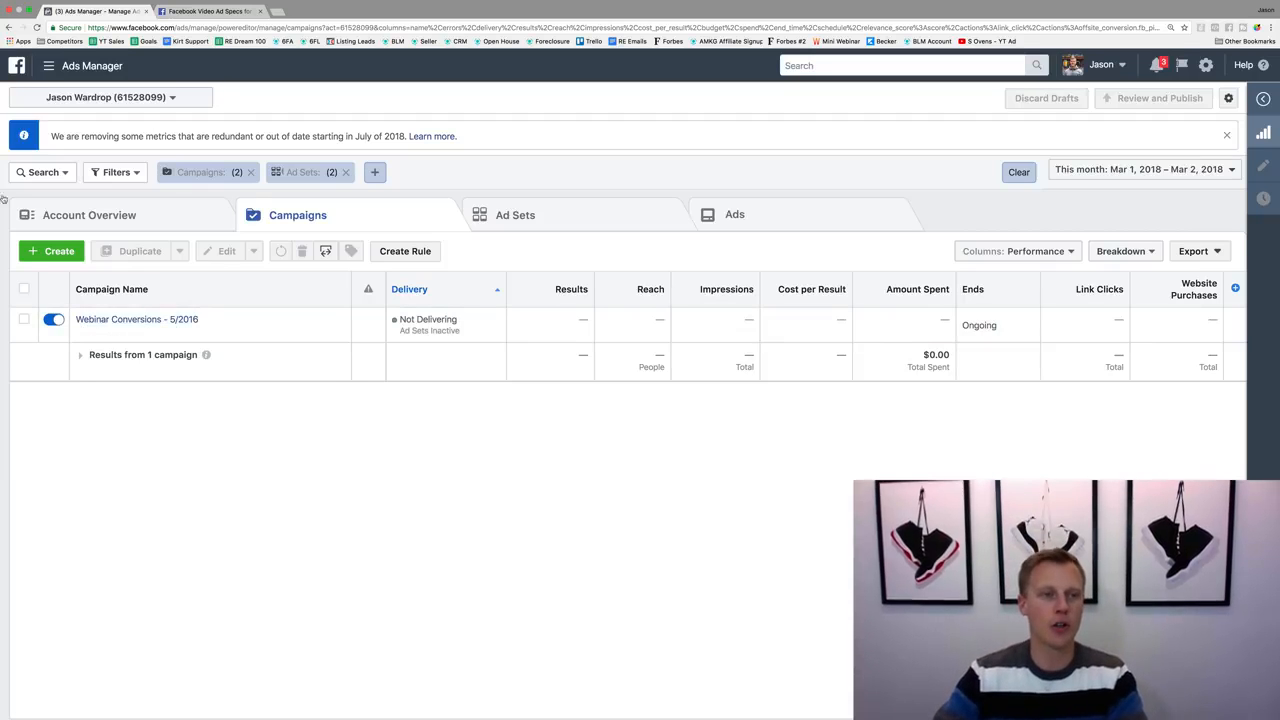
Create a new campaign with the Traffic objective, name it "Instagram (Demo)" and continue to the ad set
left_click(48, 251)
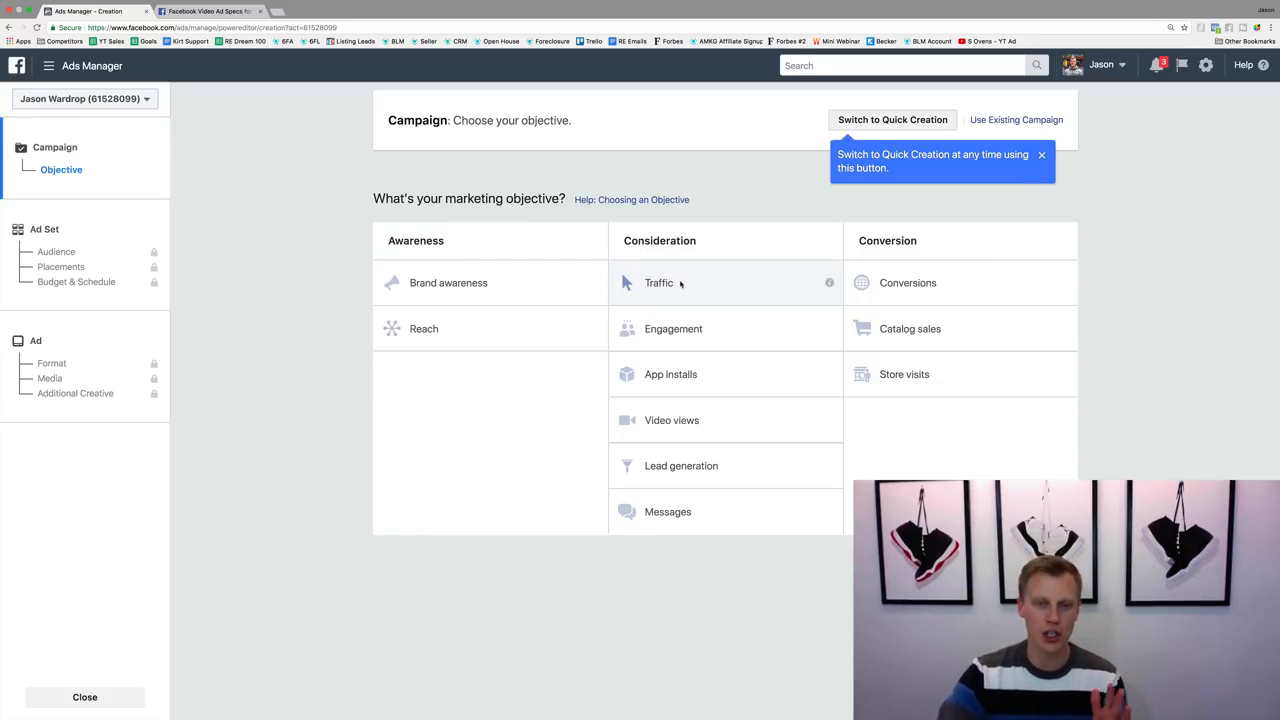
left_click(680, 283)
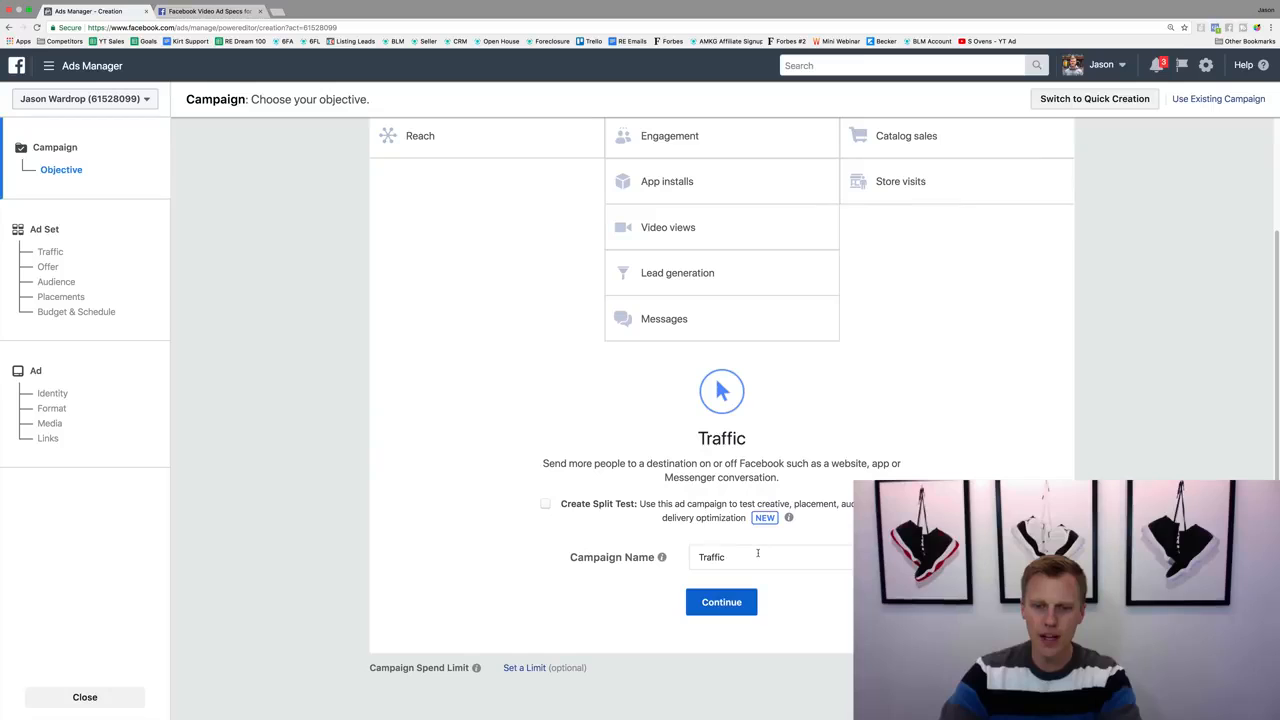
left_click_drag(757, 553, 700, 550)
type("Instagram (Demo")
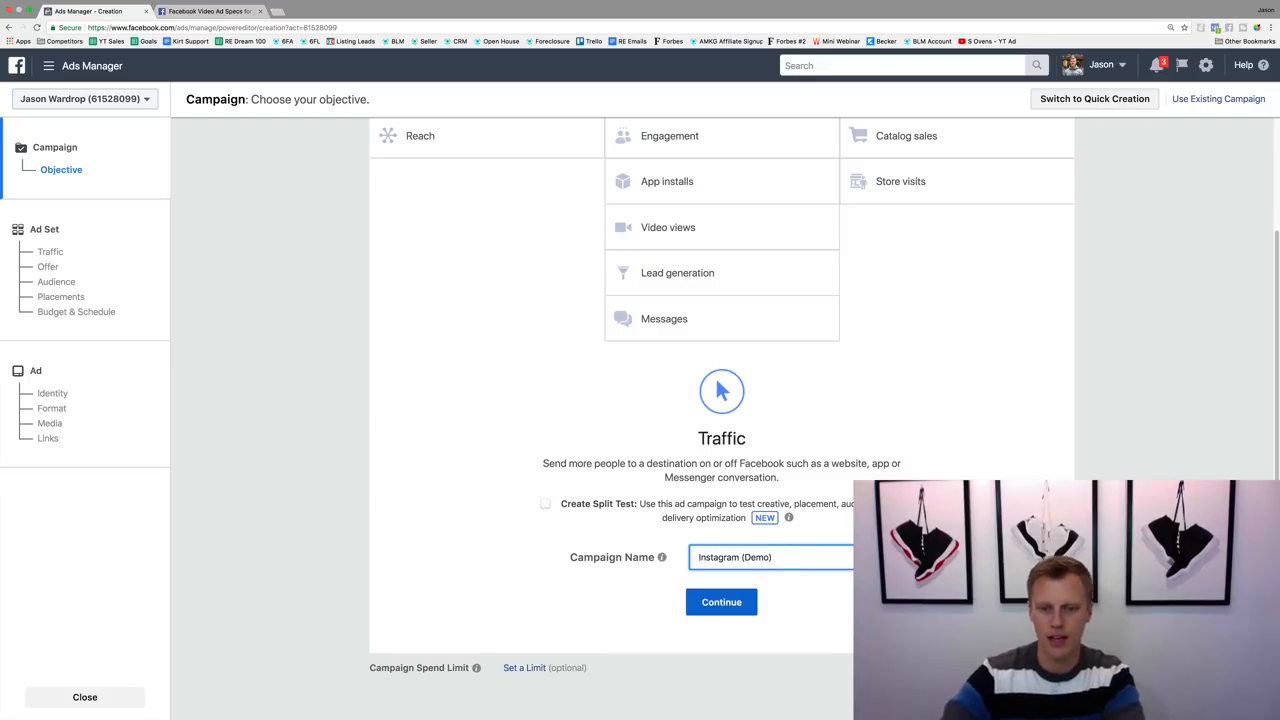
left_click(711, 603)
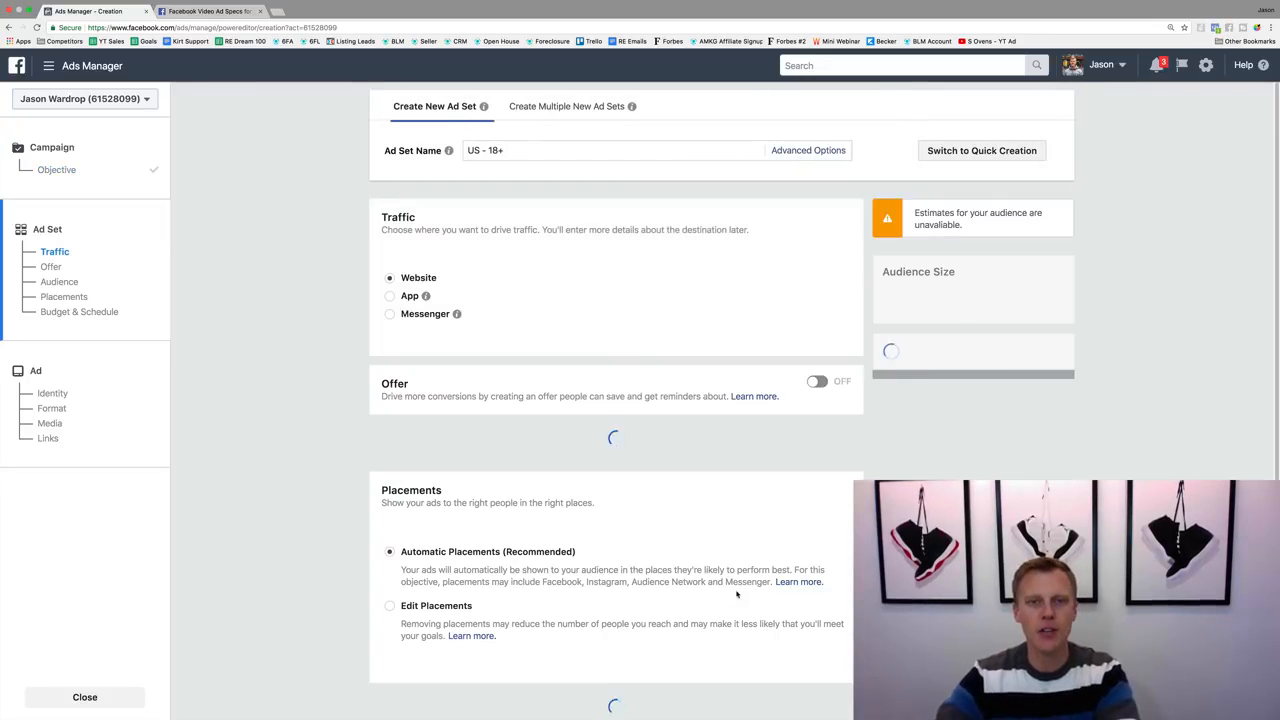
Rename the ad set as "Instagram Advertising (Demo)"
left_click_drag(528, 149, 461, 150)
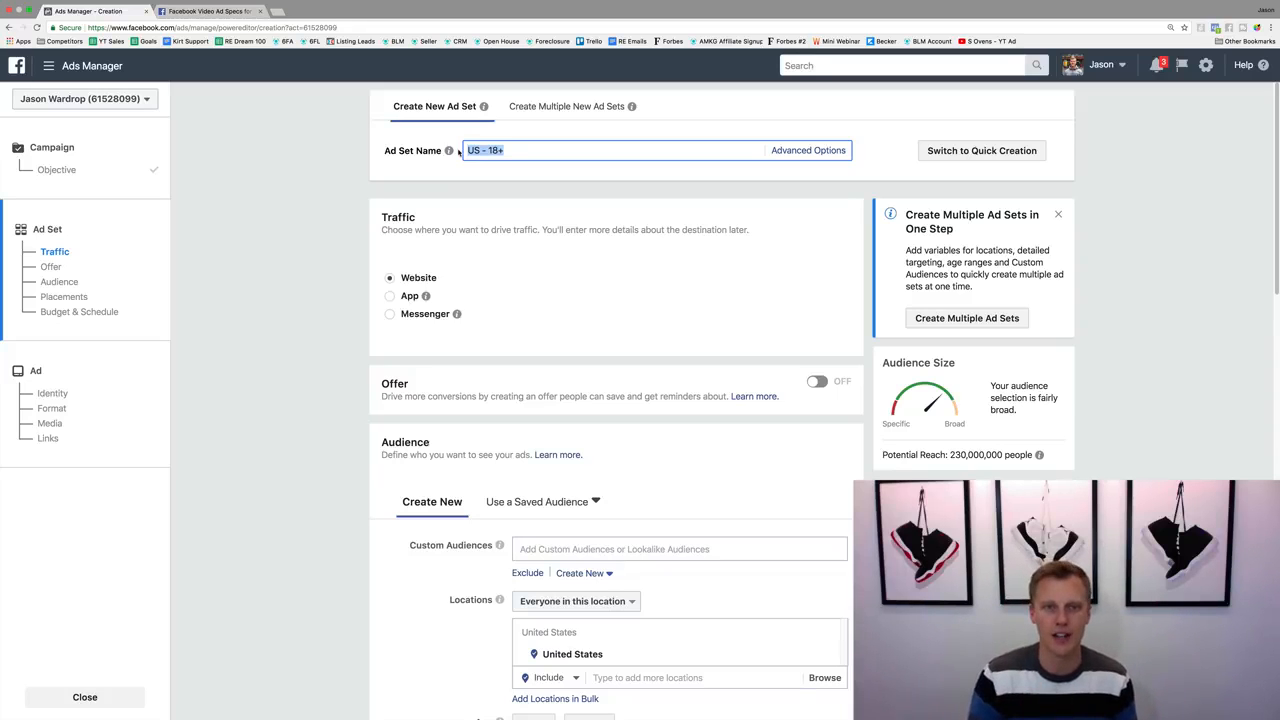
type("Insta")
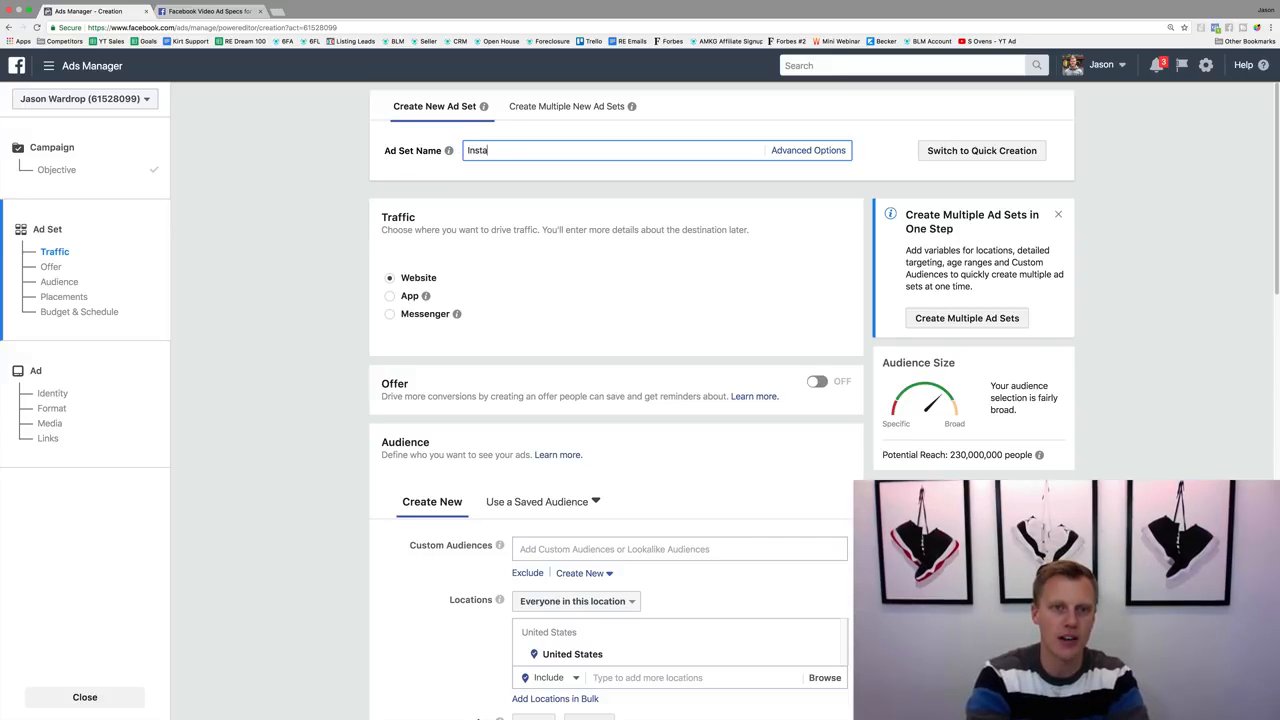
type("gram Advertising ")
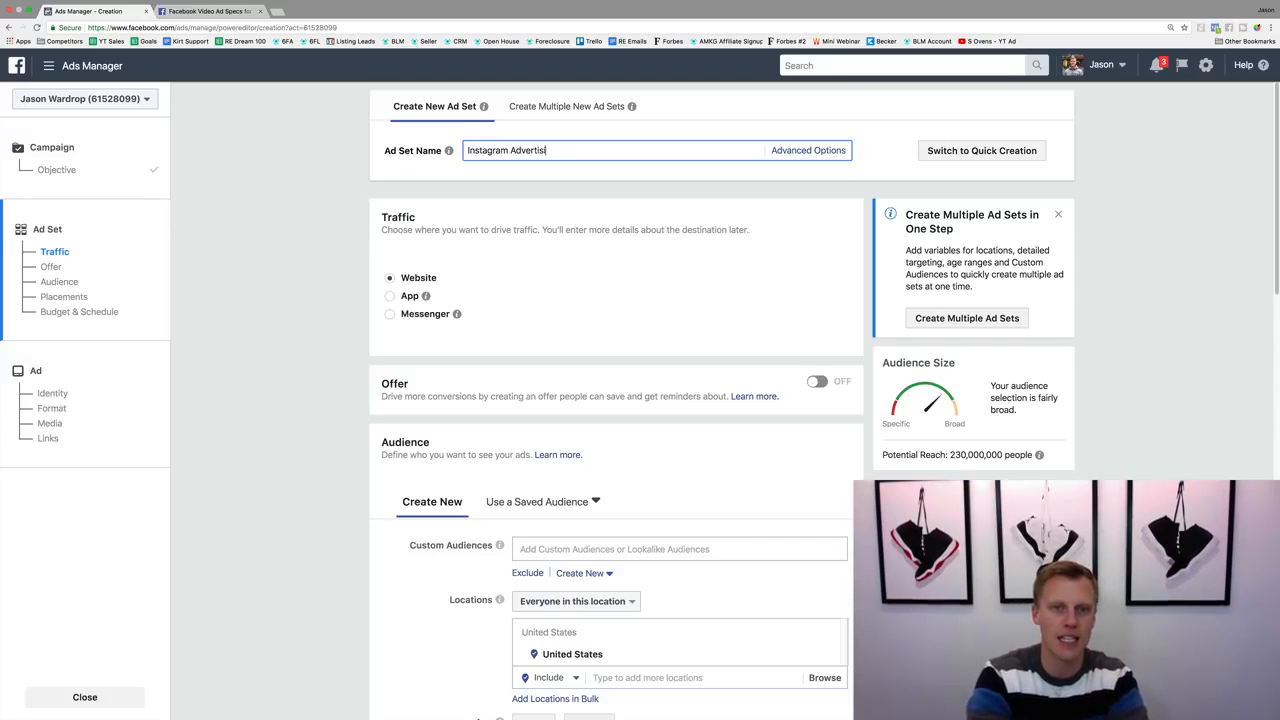
type("(Demo)")
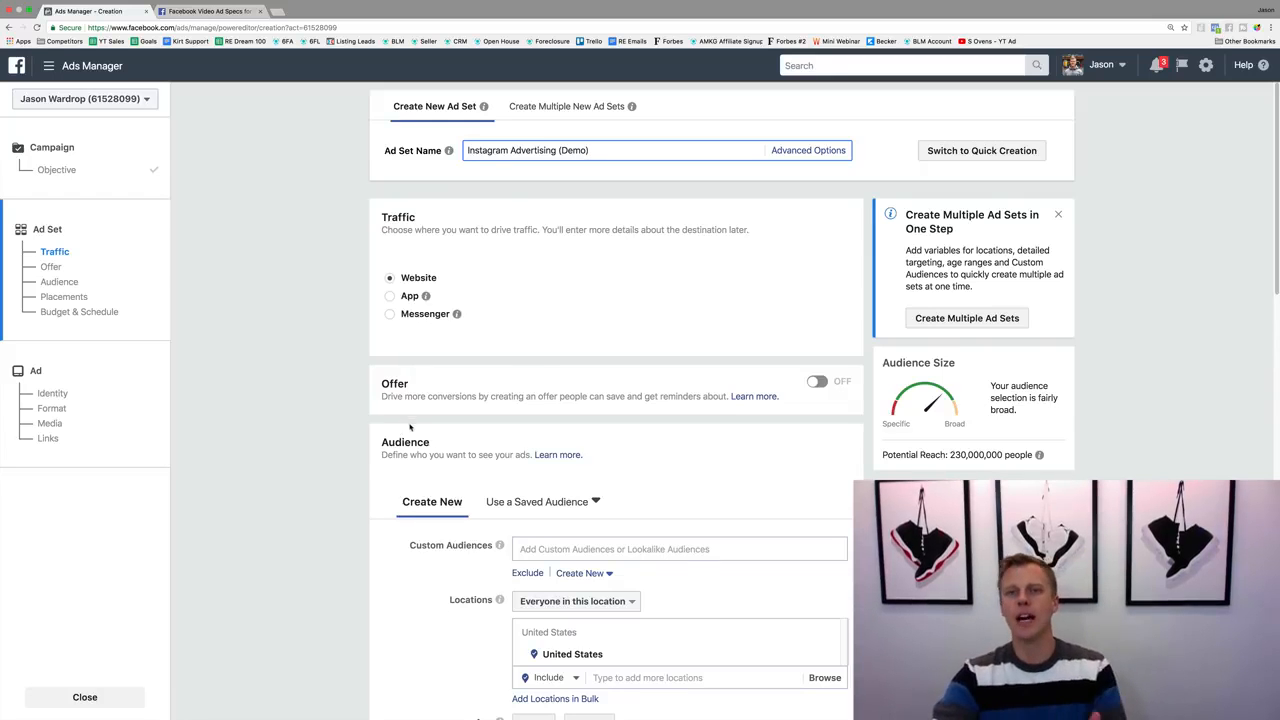
Replace the United States in the audience locations with the city New York, New York, United States
scroll(405, 425, "down", 4)
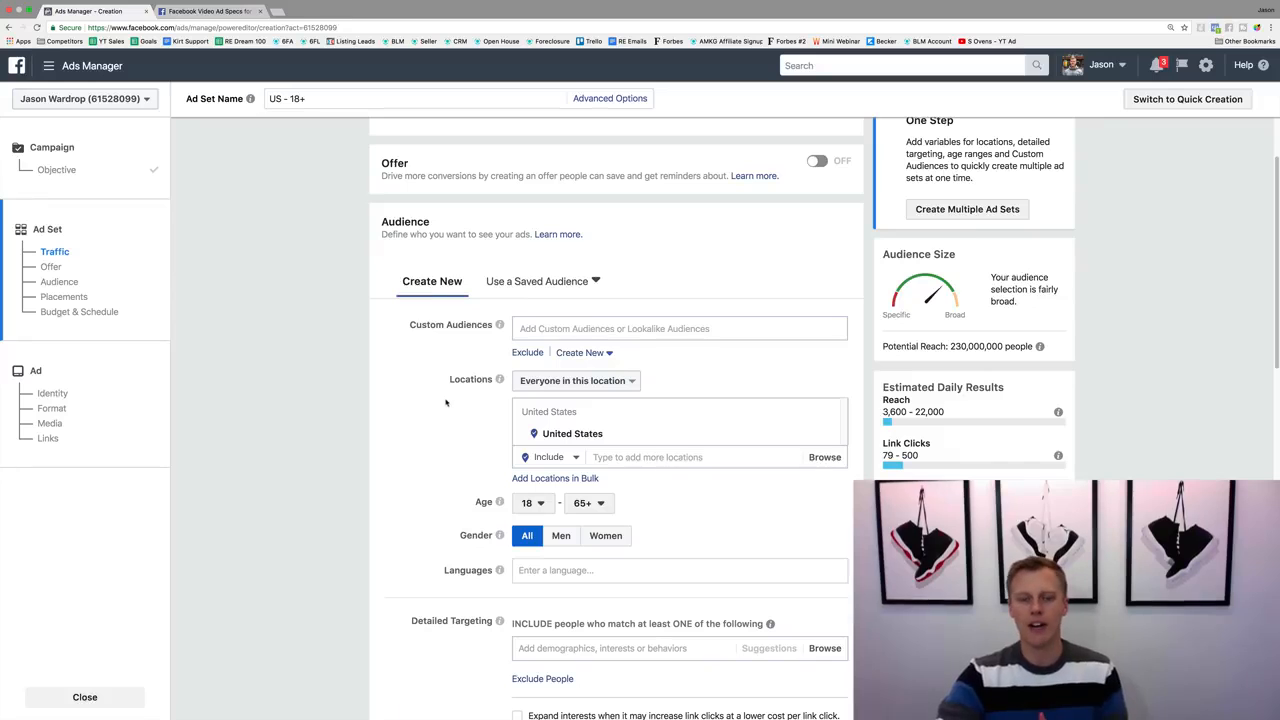
scroll(446, 399, "down", 1)
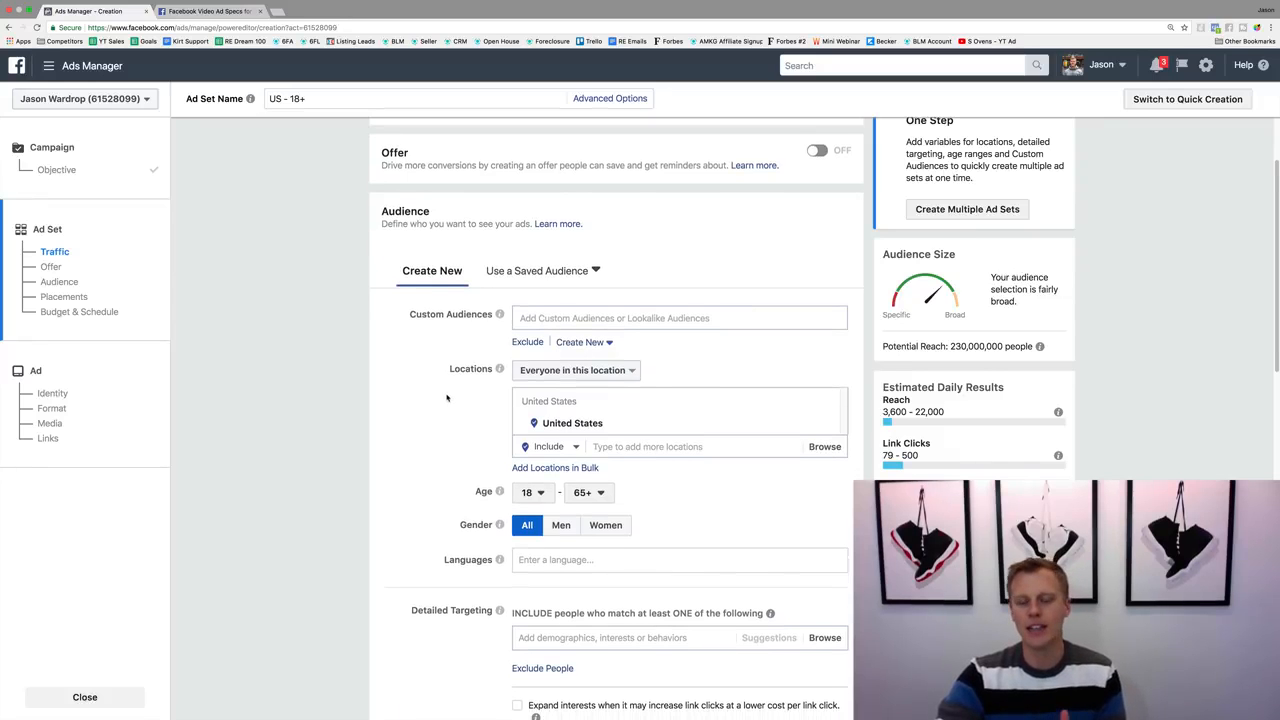
mouse_move(726, 433)
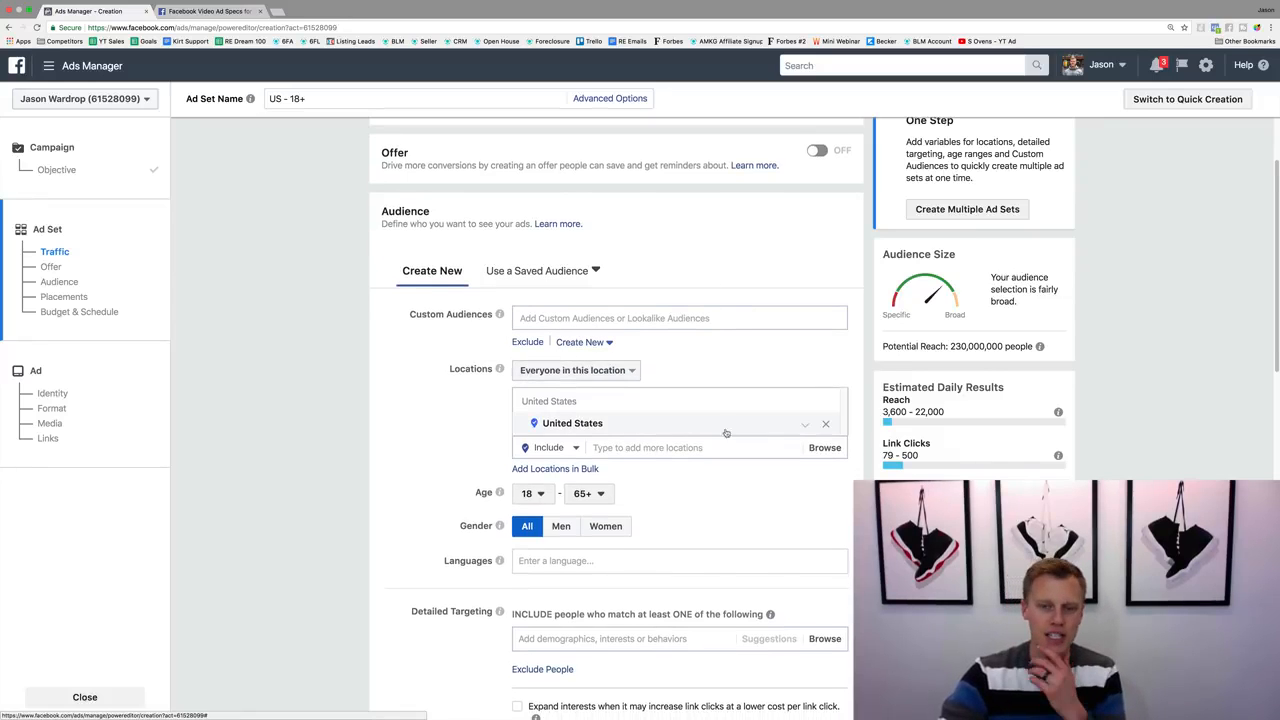
left_click(826, 427)
type("N")
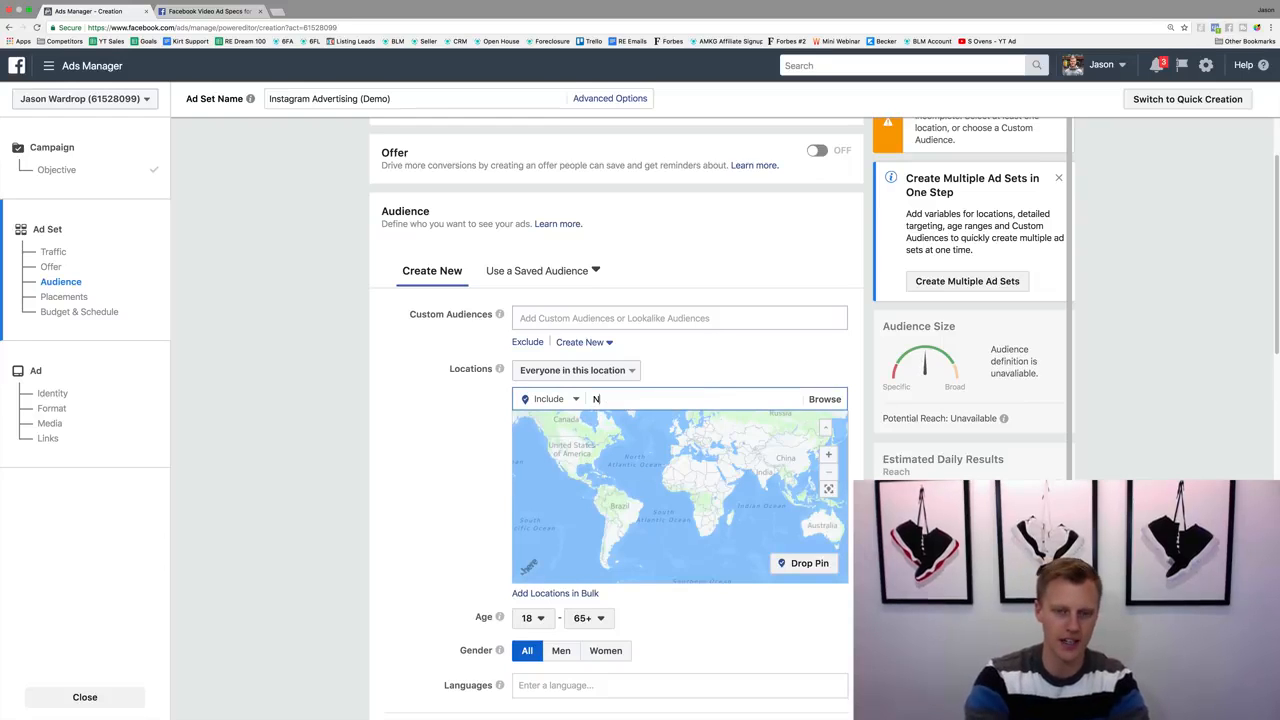
type("ew York City")
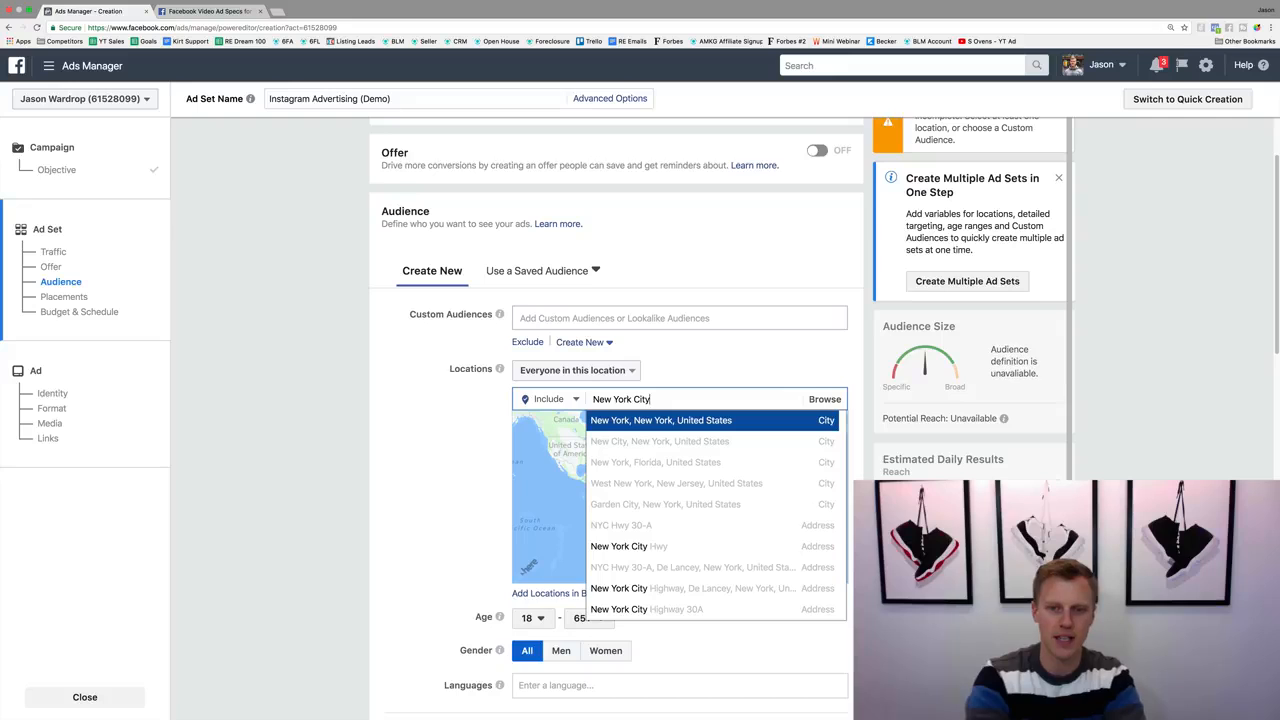
left_click(665, 422)
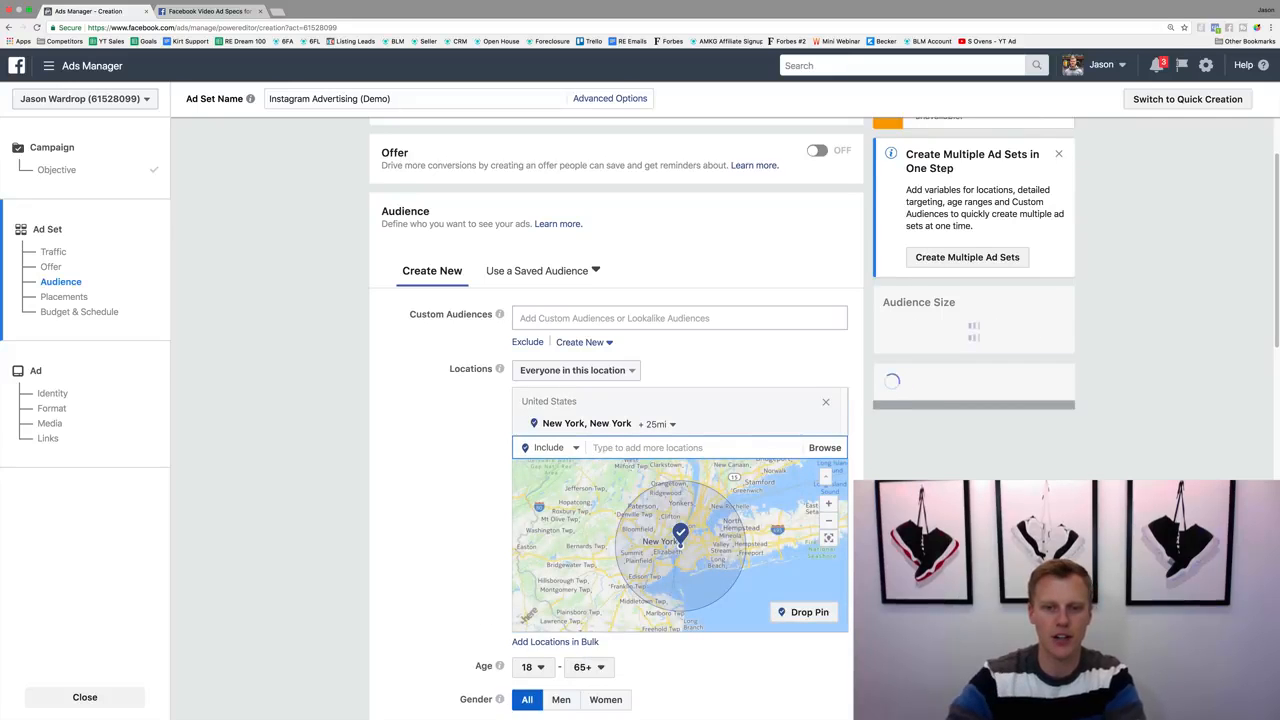
Reduce the targeting radius around New York, New York to 10 miles and check the potential reach
left_click(660, 424)
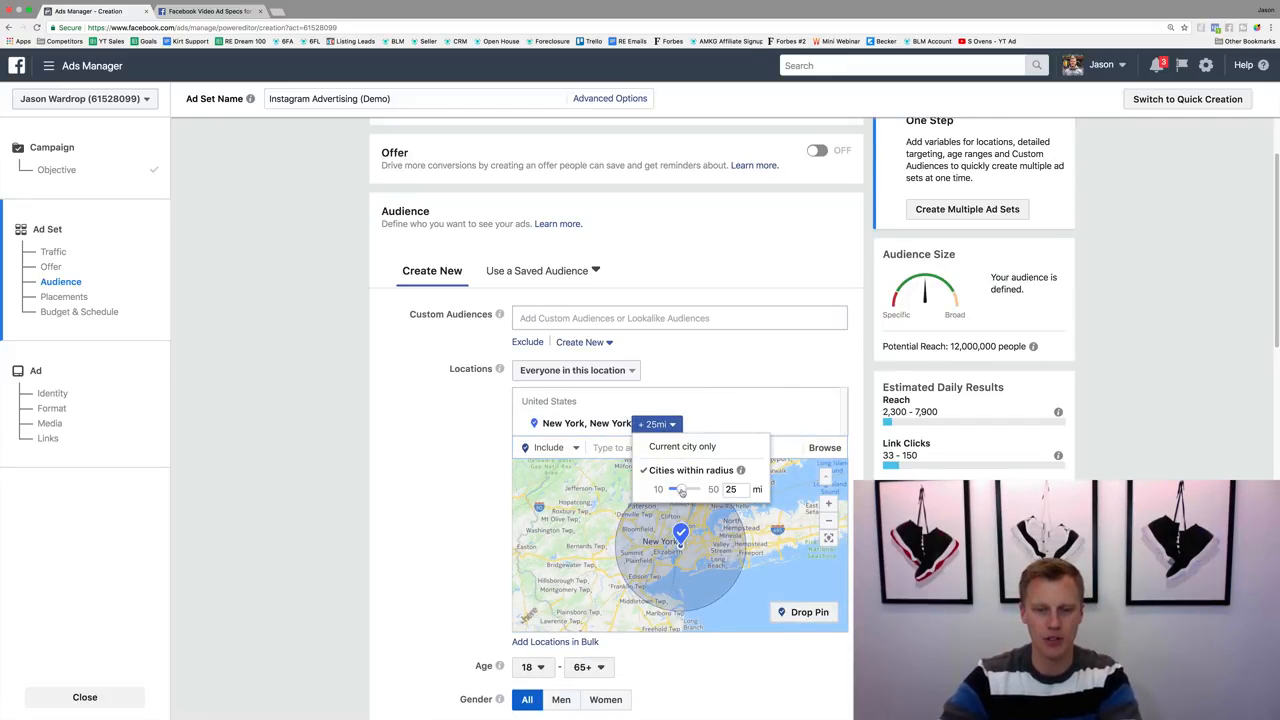
left_click_drag(681, 489, 400, 525)
left_click(397, 520)
mouse_move(1028, 346)
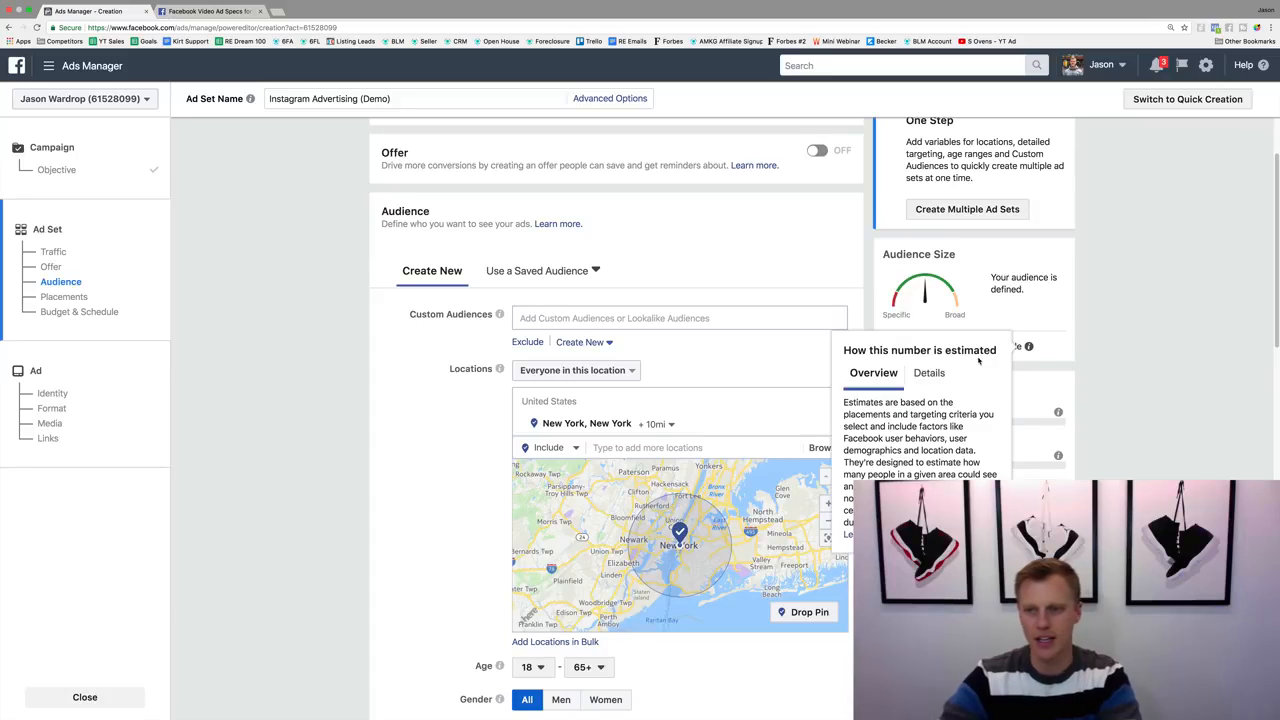
Set the minimum age of the audience to 25
scroll(549, 524, "down", 2)
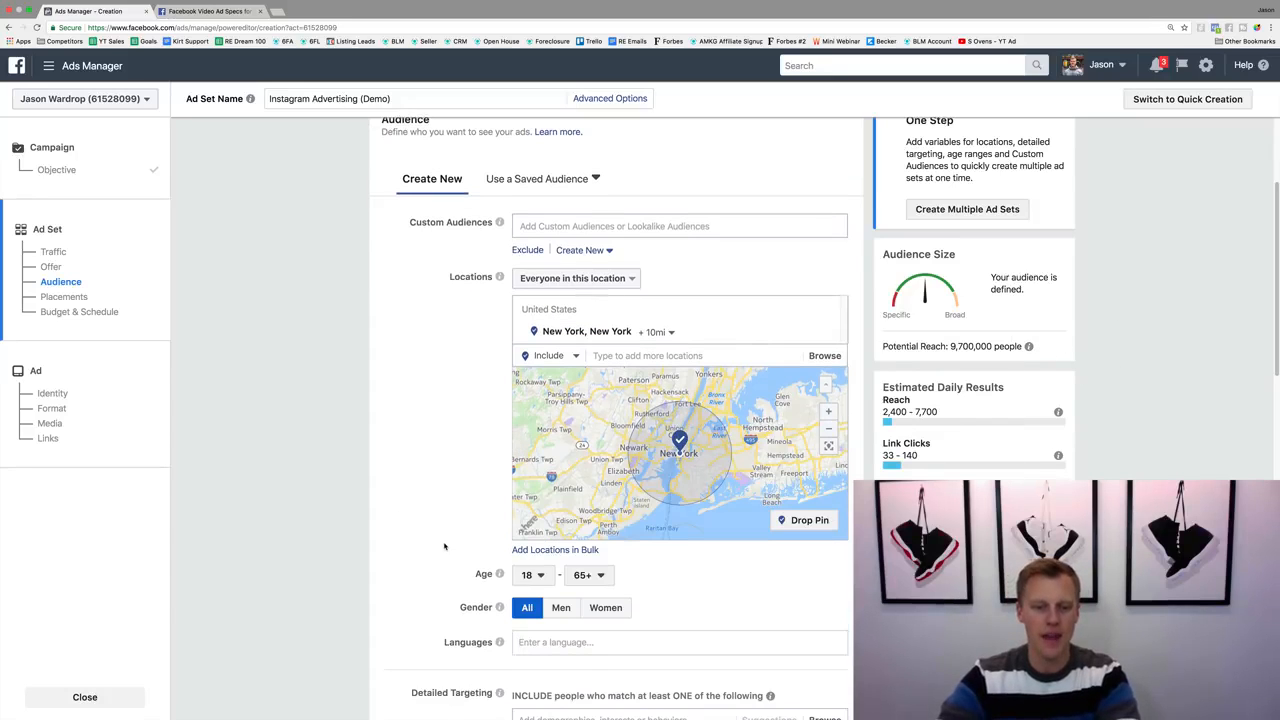
left_click(530, 575)
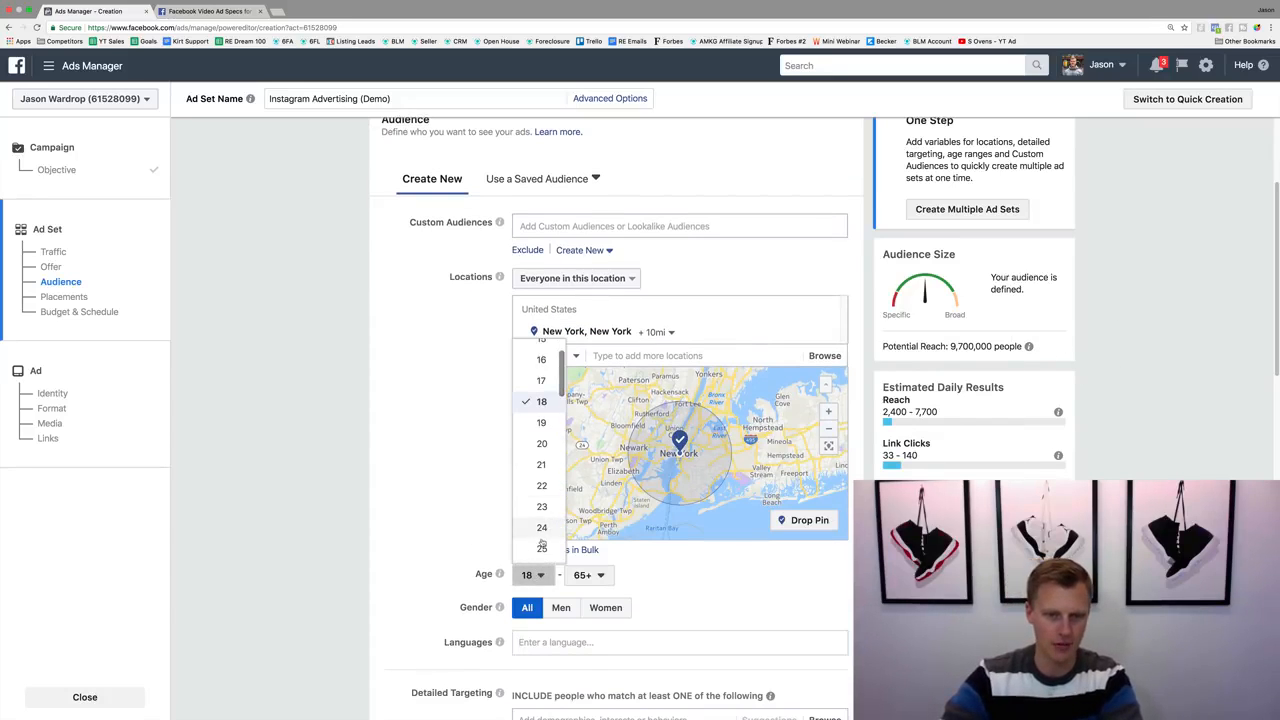
left_click(542, 549)
Add the interest Basketball to the detailed targeting and check the potential reach
scroll(420, 572, "down", 4)
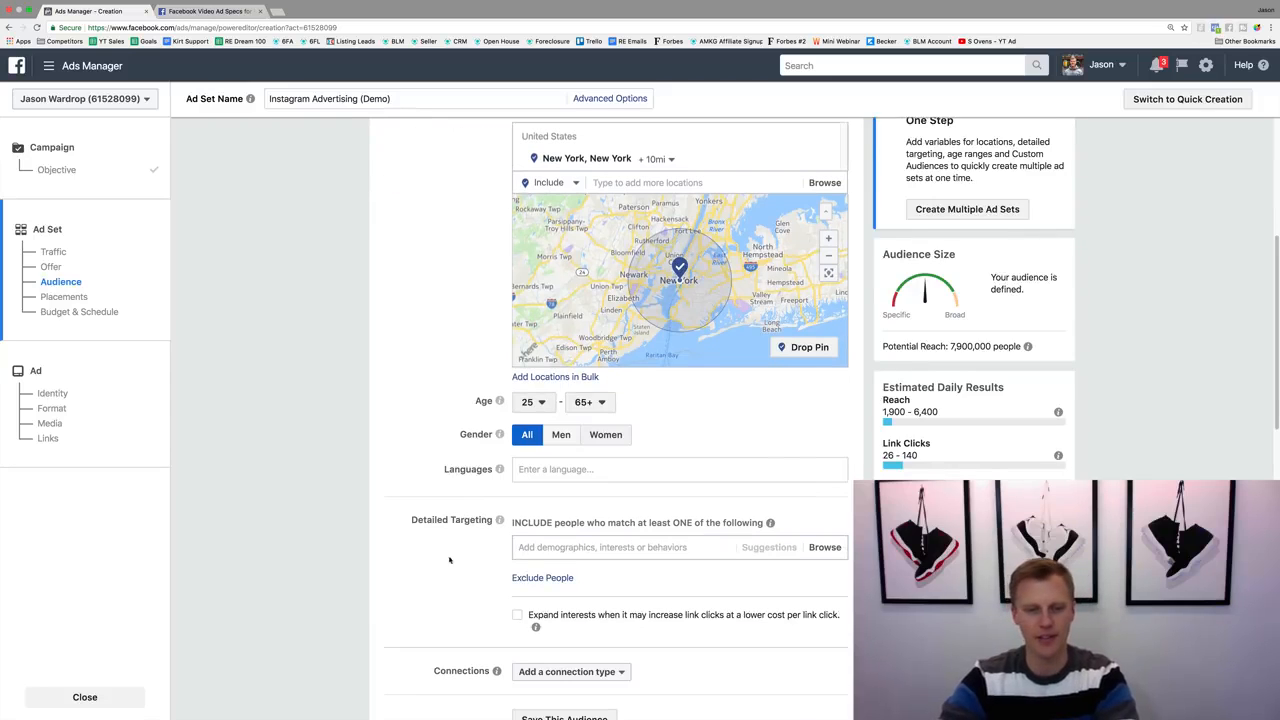
left_click(567, 547)
type("Basketball")
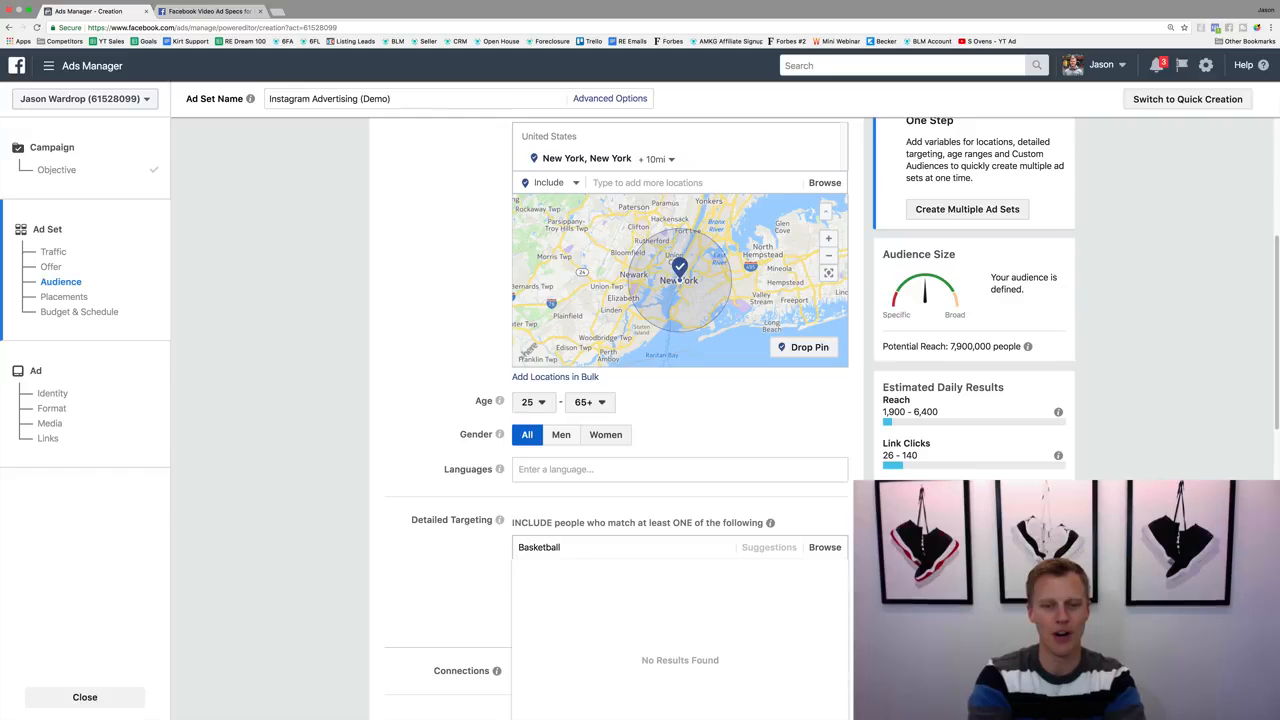
key("Return")
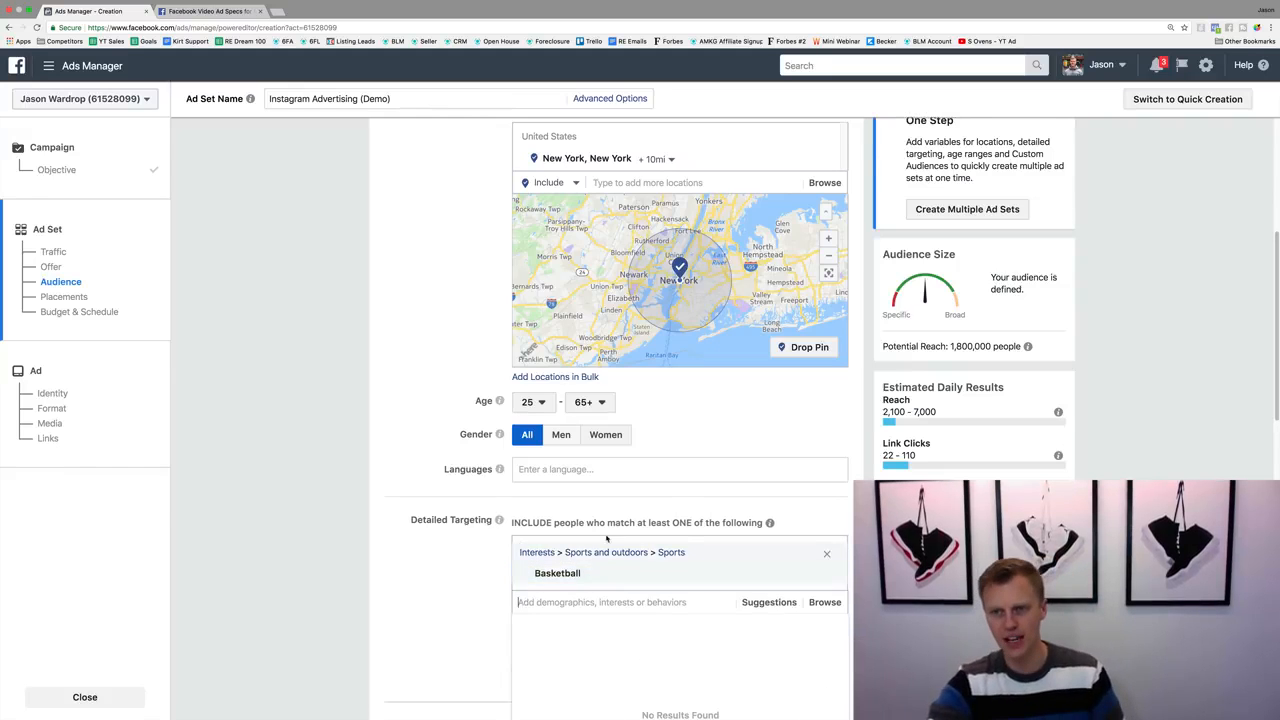
left_click_drag(948, 346, 1029, 346)
left_click(1080, 363)
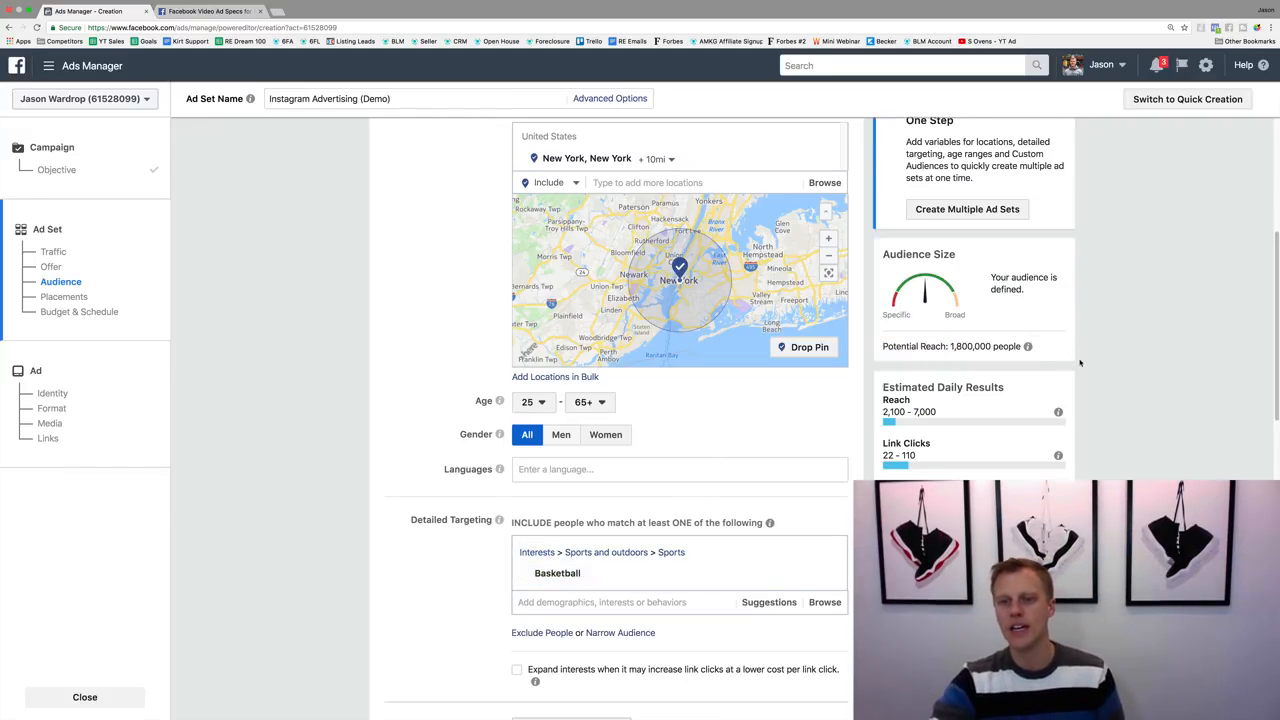
Switch the ad set from Automatic Placements to Edit Placements
scroll(430, 557, "down", 5)
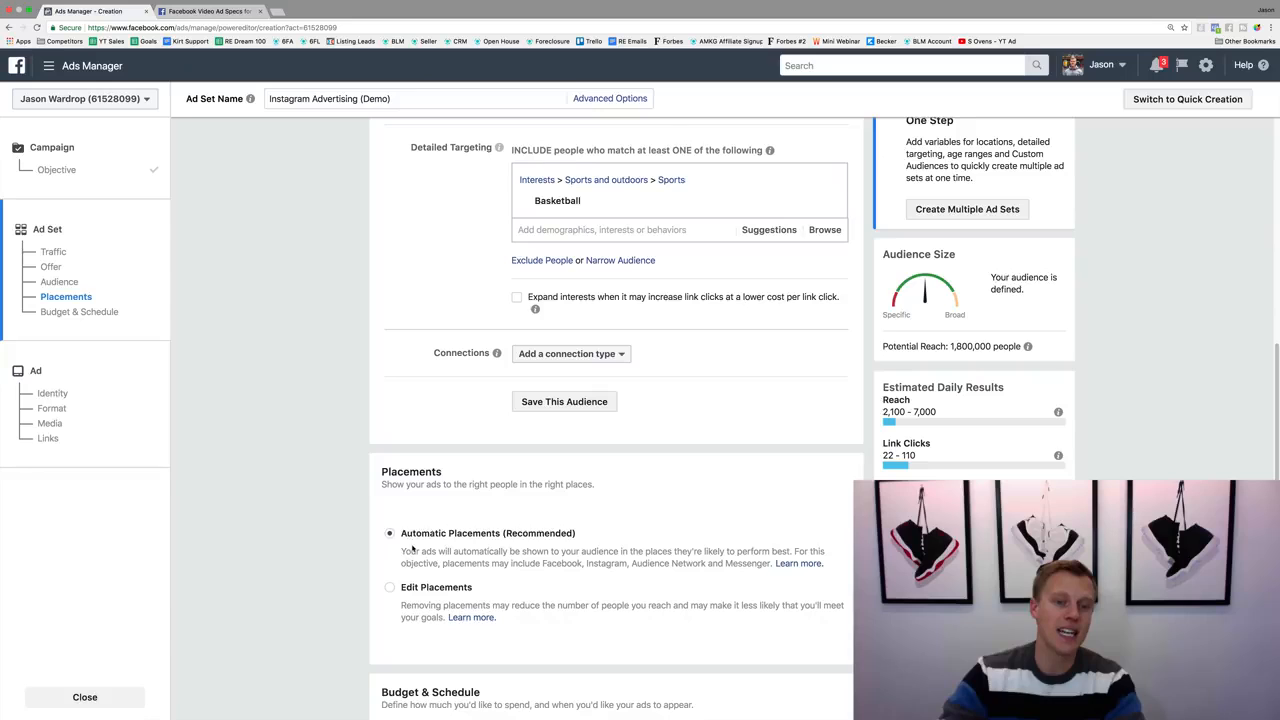
left_click_drag(402, 537, 590, 527)
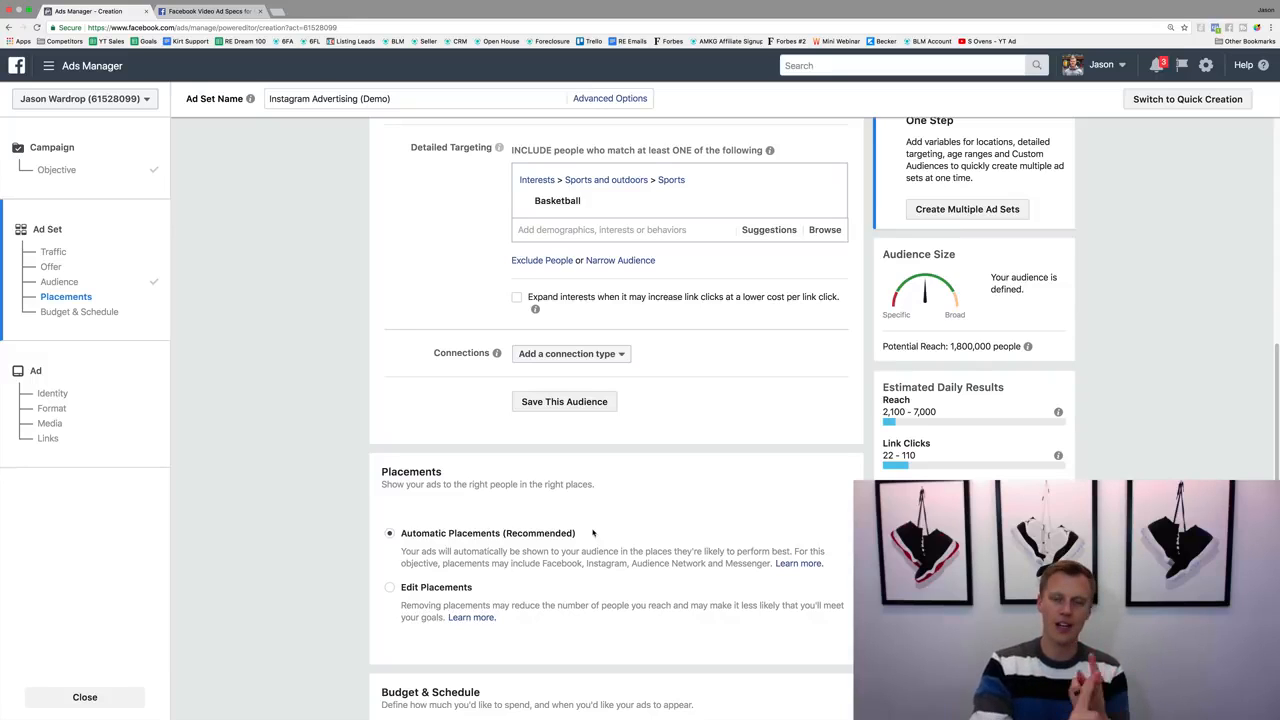
left_click(390, 590)
scroll(340, 569, "down", 2)
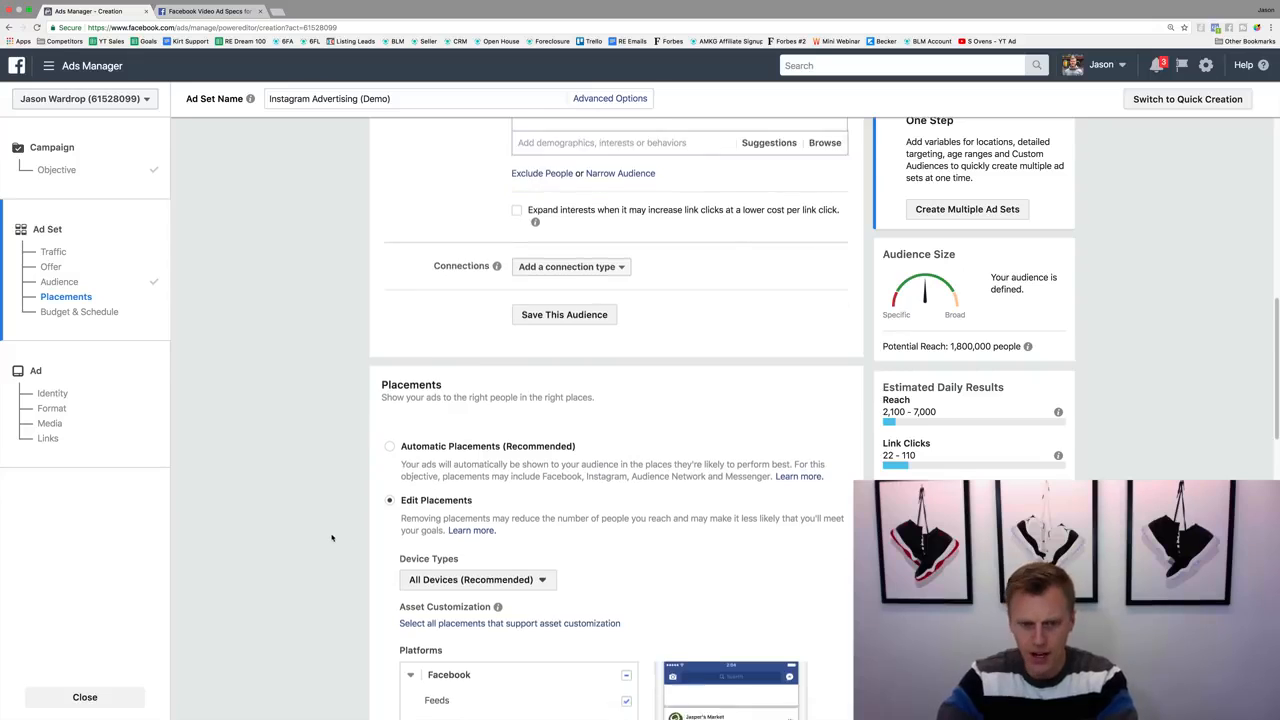
Try the Mobile Only and Desktop Only device types for the placements and return to All Devices (Recommended)
scroll(332, 538, "down", 5)
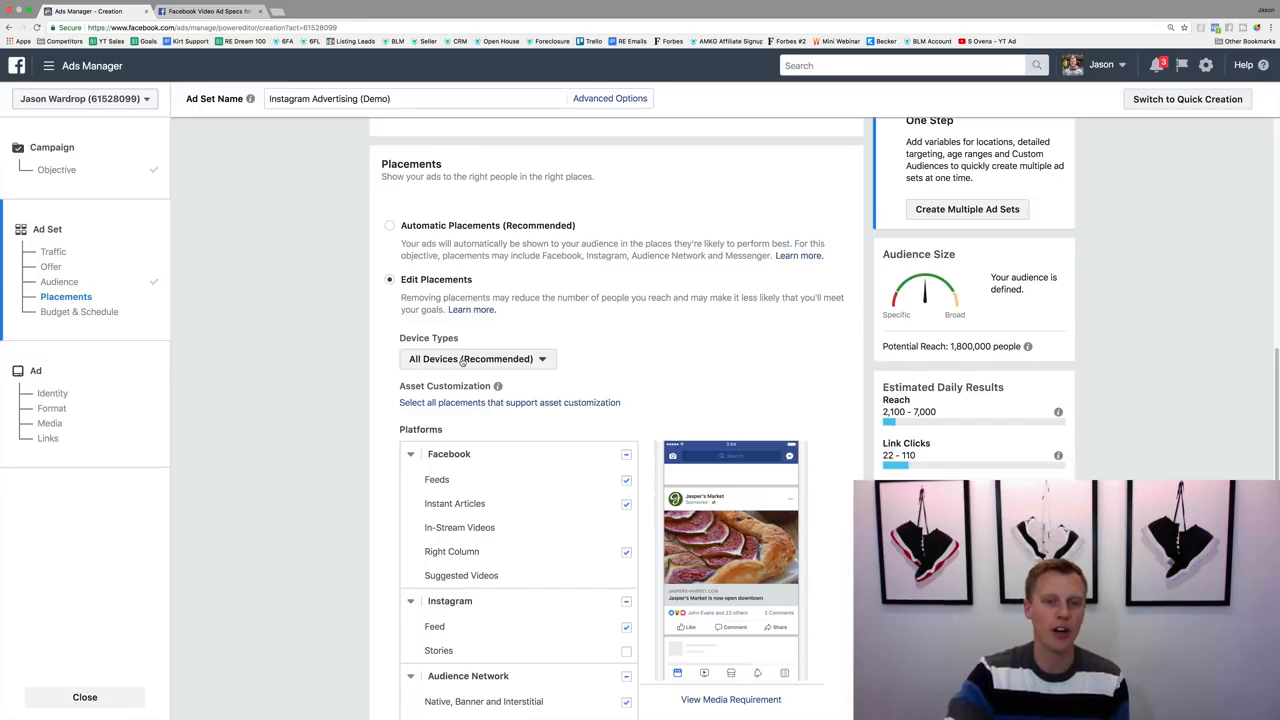
left_click(462, 360)
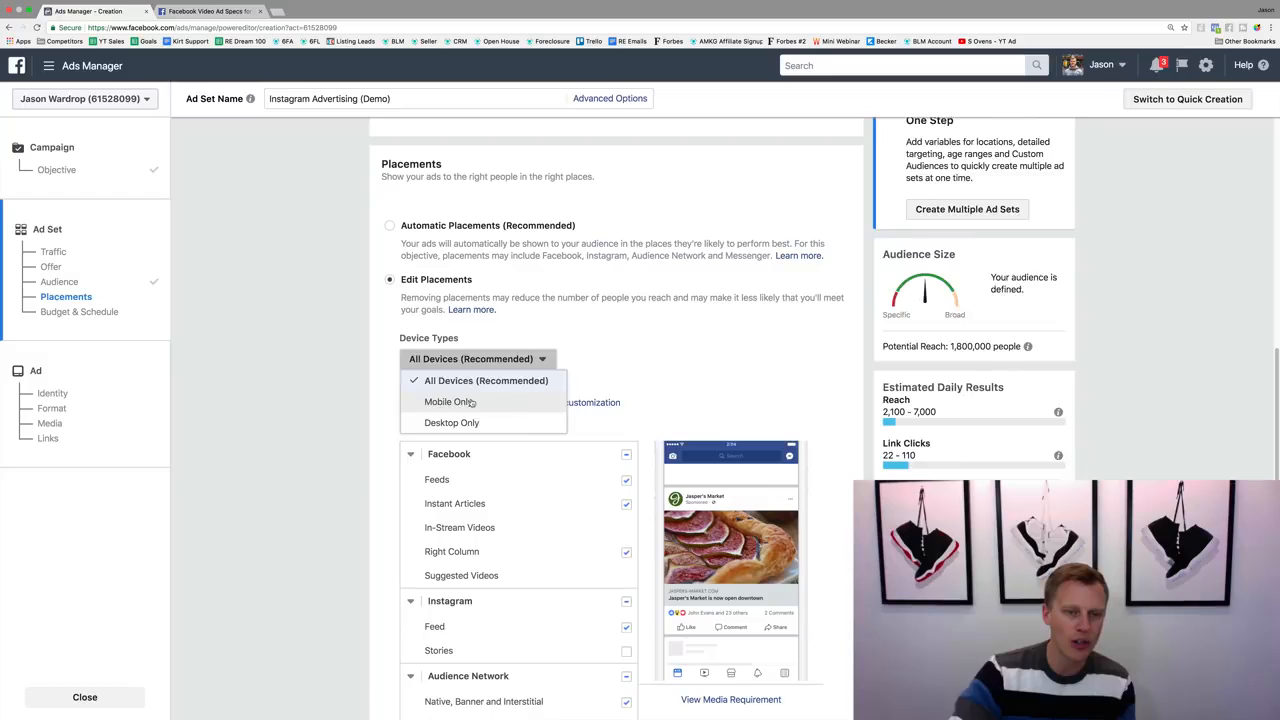
left_click(450, 401)
left_click(470, 365)
left_click(451, 422)
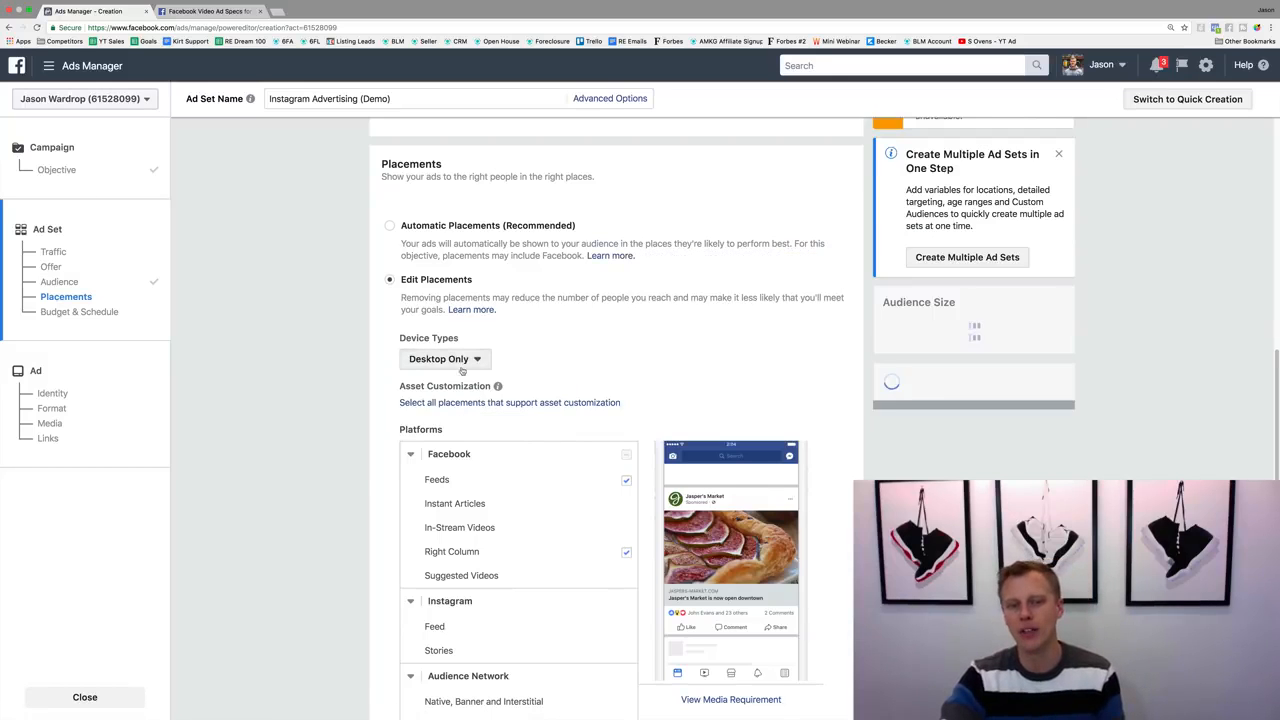
left_click(462, 358)
left_click(464, 381)
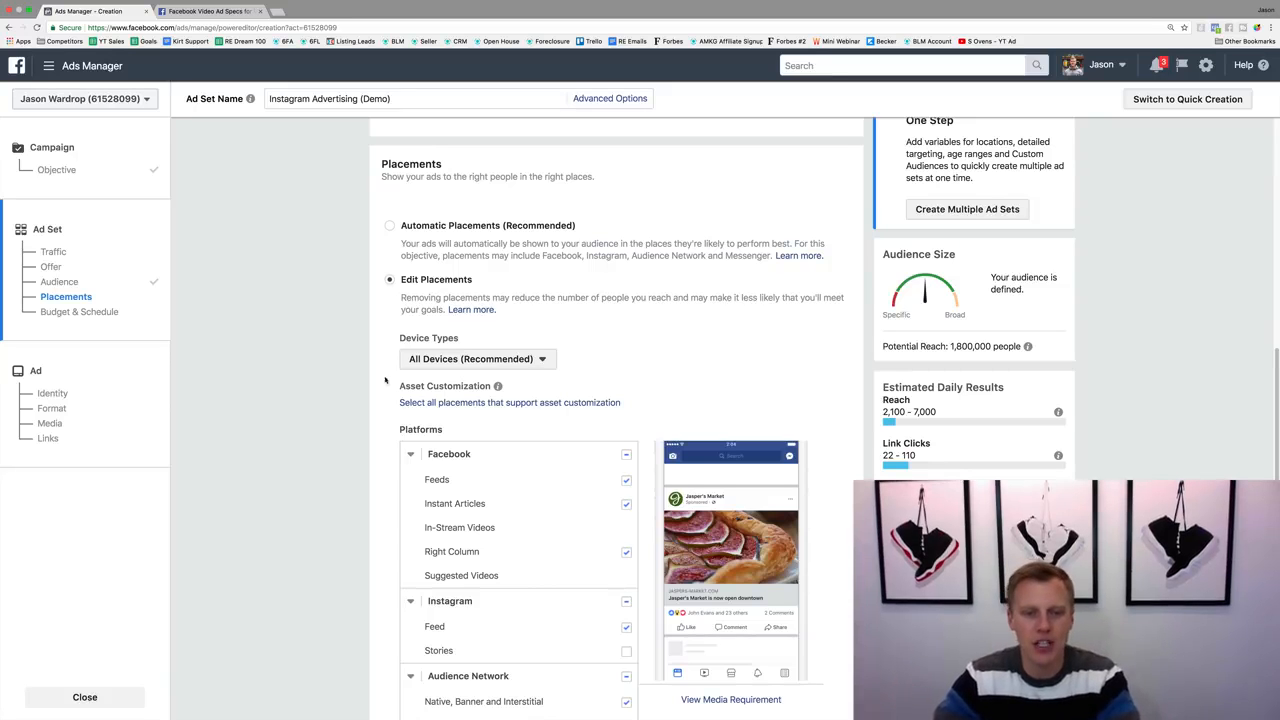
Remove the Facebook, Audience Network and Messenger platforms from the placements, keeping only Instagram Feed
scroll(361, 386, "down", 3)
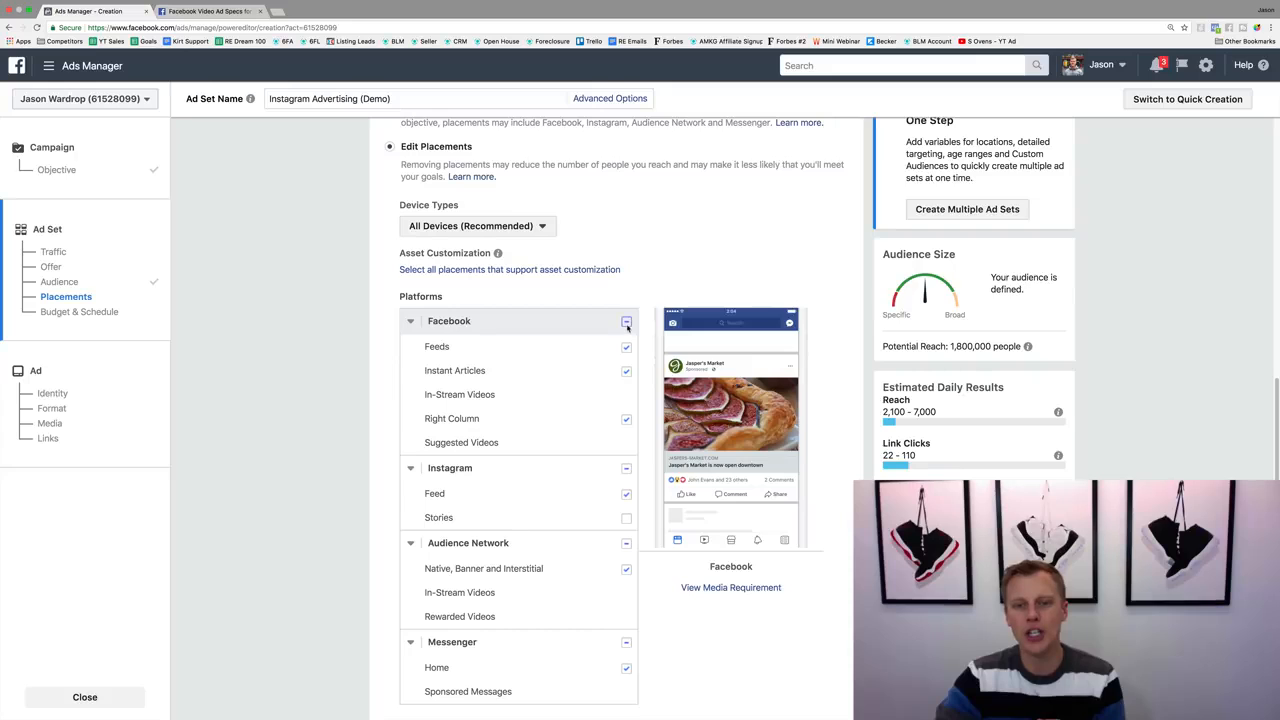
left_click(626, 322)
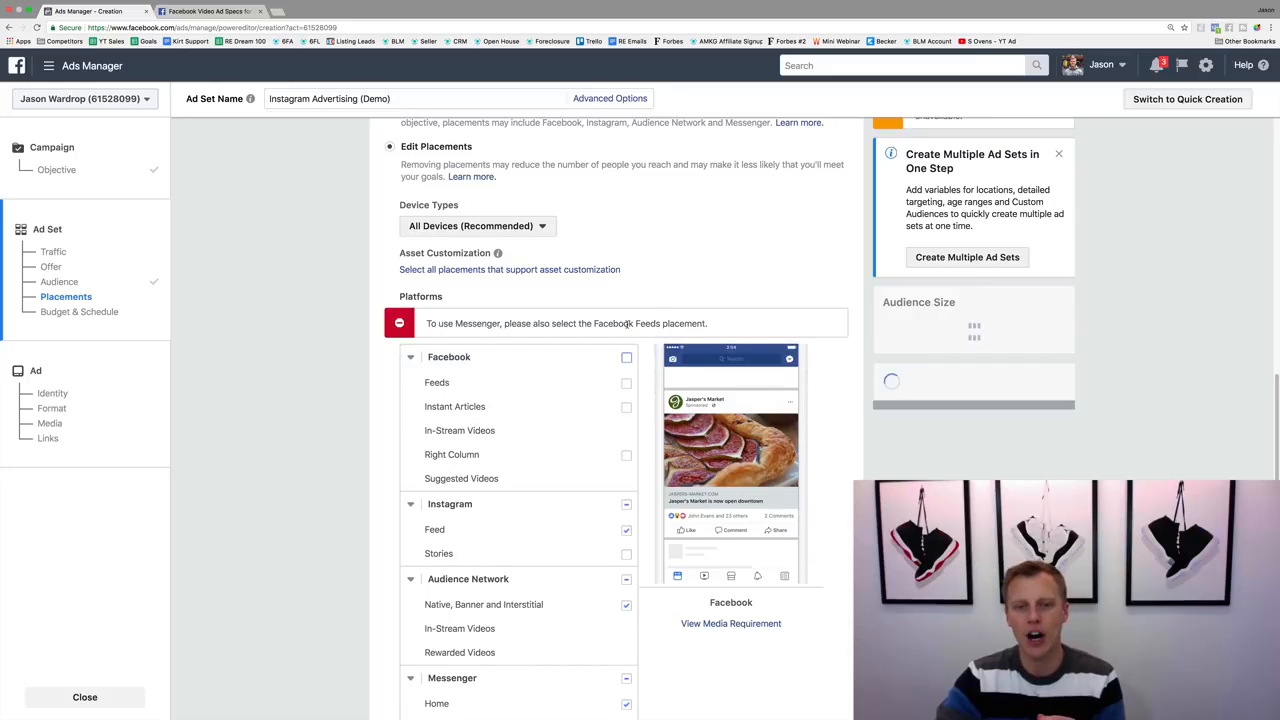
left_click(626, 580)
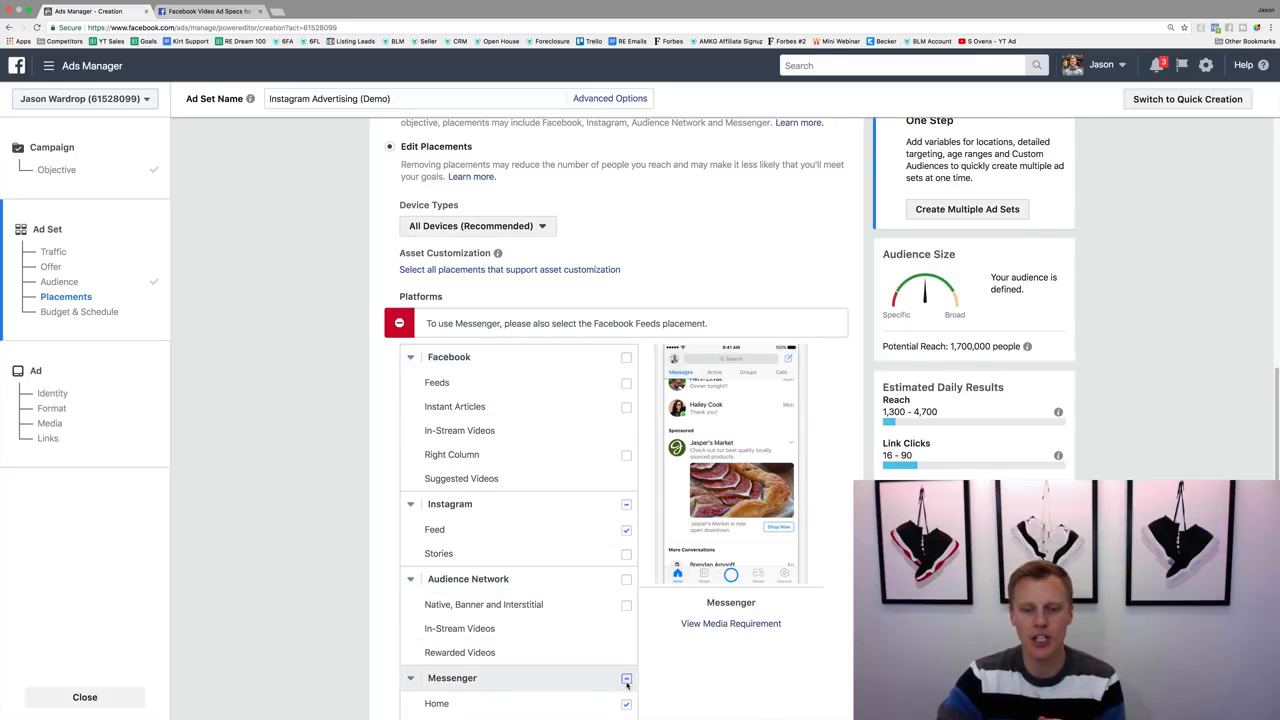
left_click(626, 679)
scroll(400, 580, "down", 2)
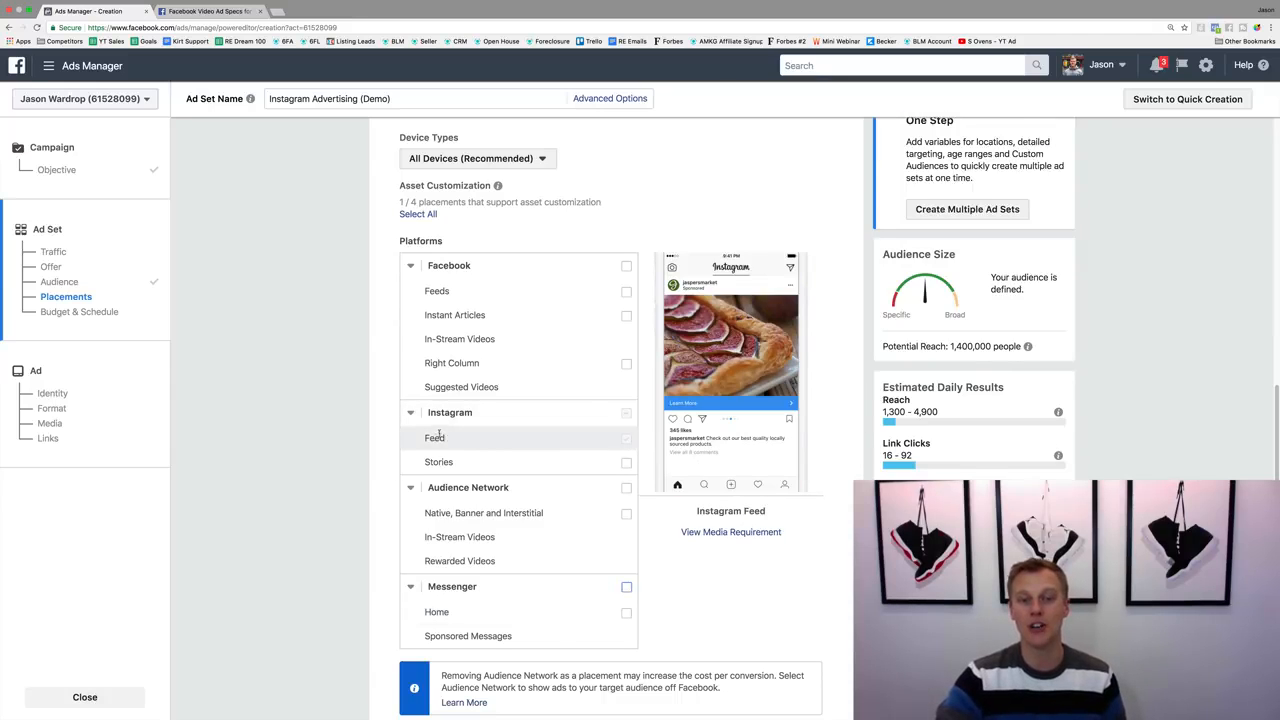
Examine the video length requirement for Instagram Feed in the Facebook video ad specs and return to Ads Manager
left_click(228, 14)
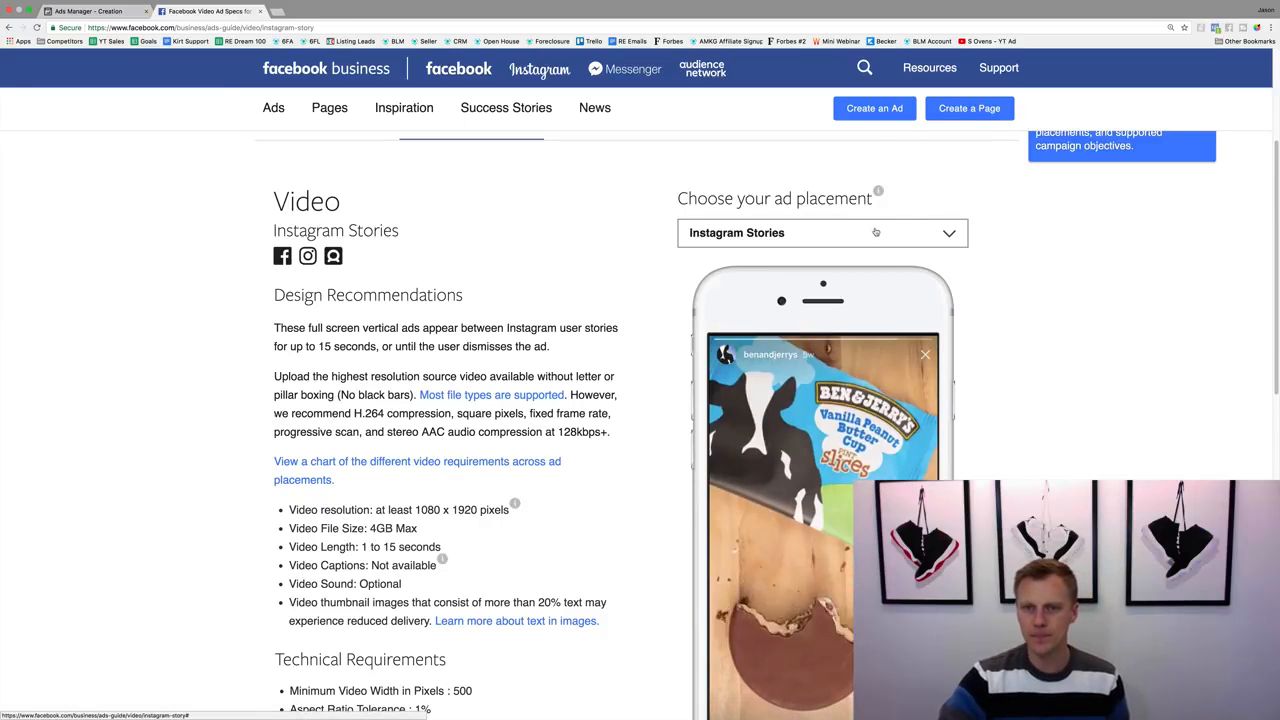
left_click(872, 233)
left_click(760, 423)
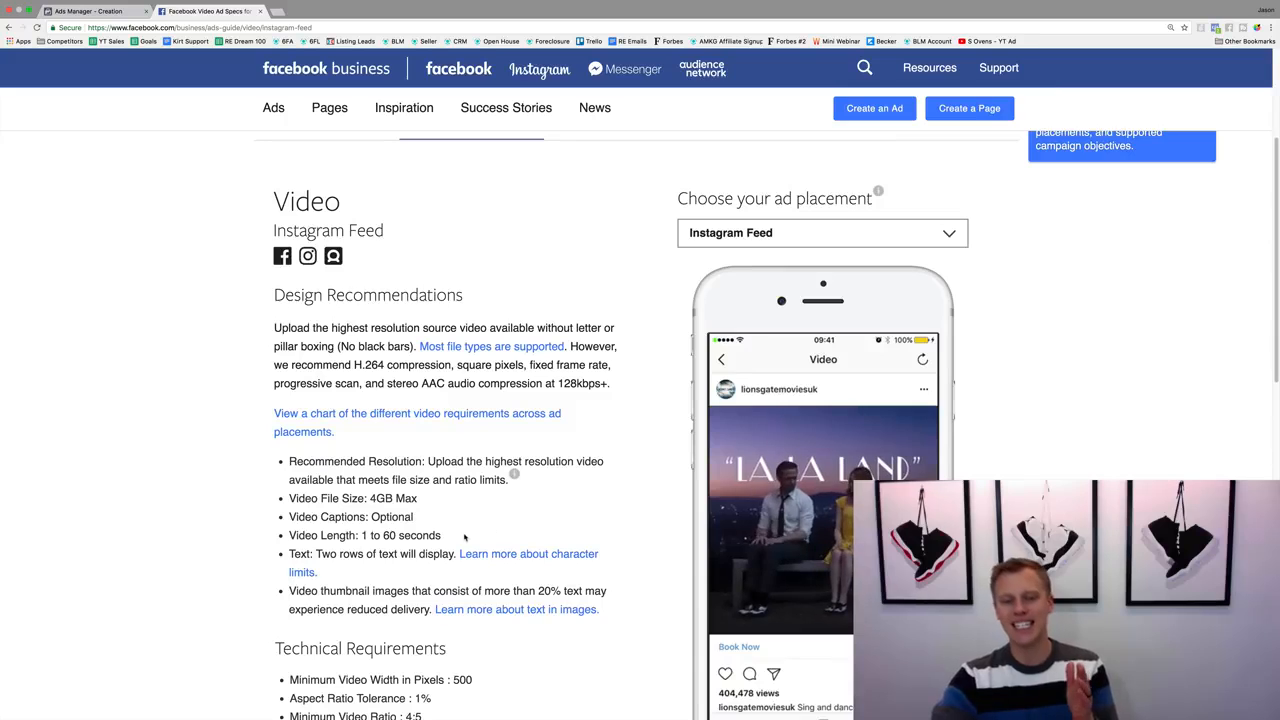
left_click_drag(442, 535, 282, 537)
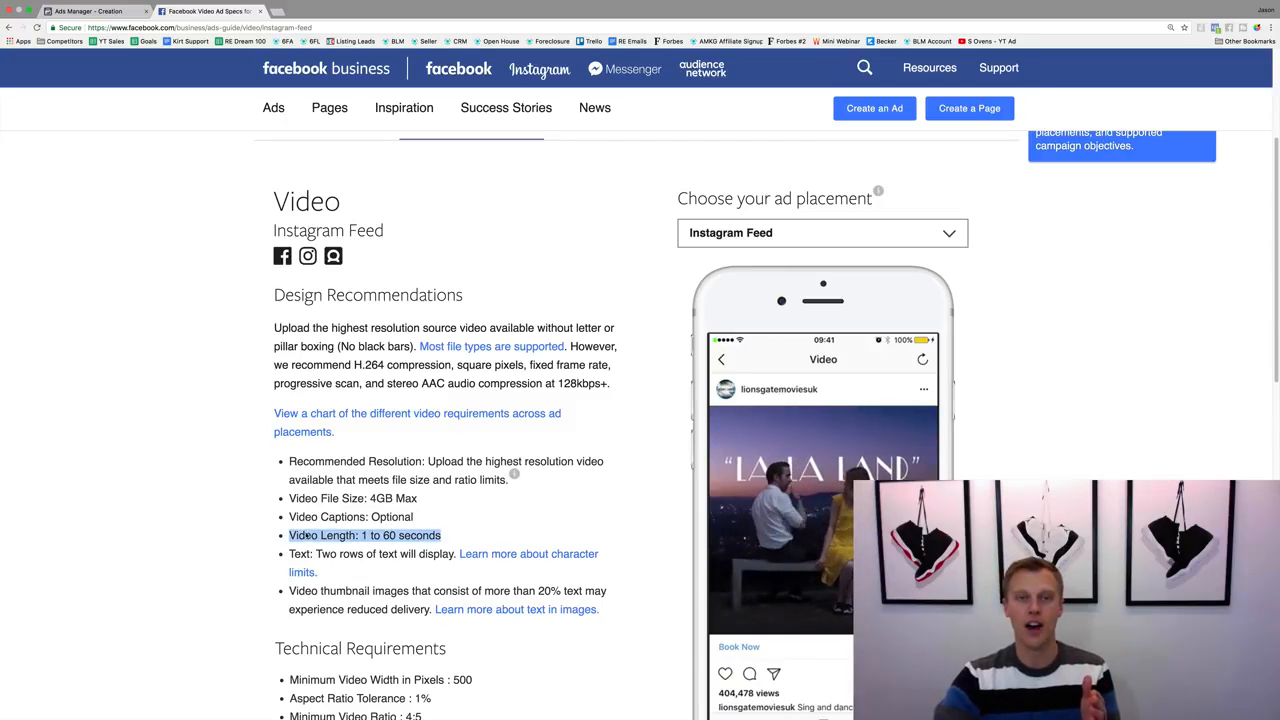
left_click(108, 11)
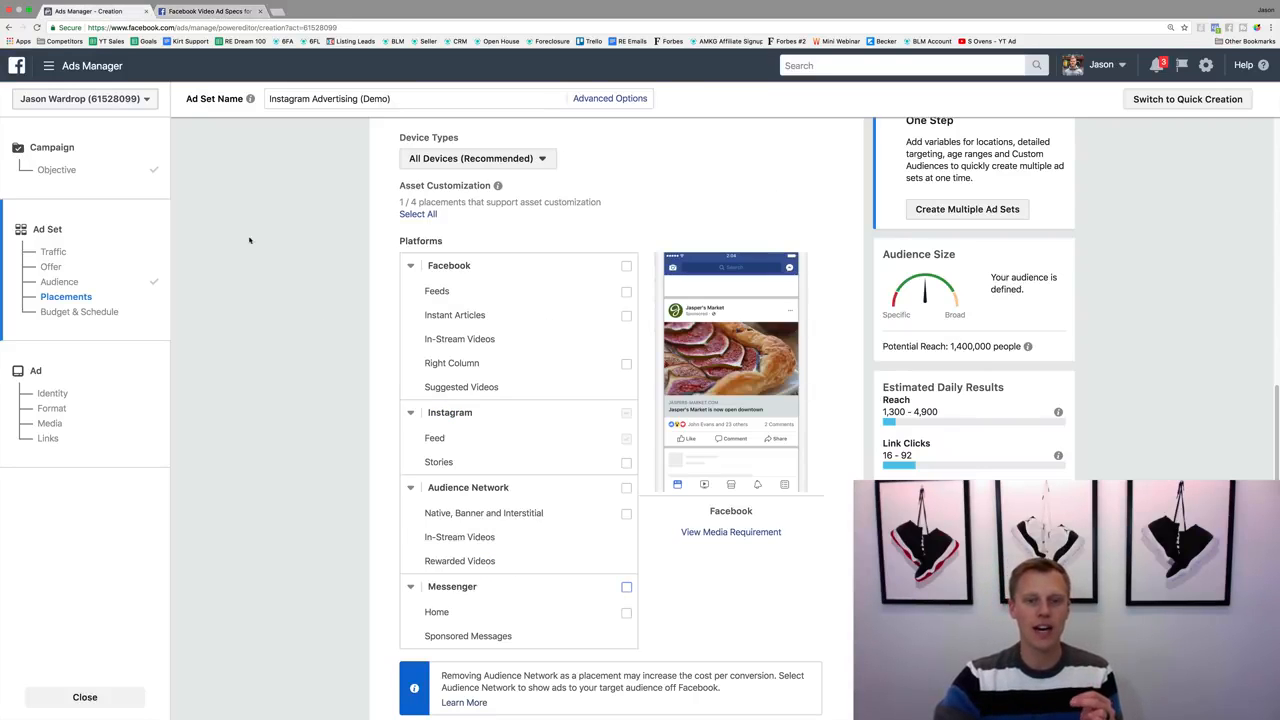
Add Instagram Stories to the placements alongside Instagram Feed
left_click(626, 463)
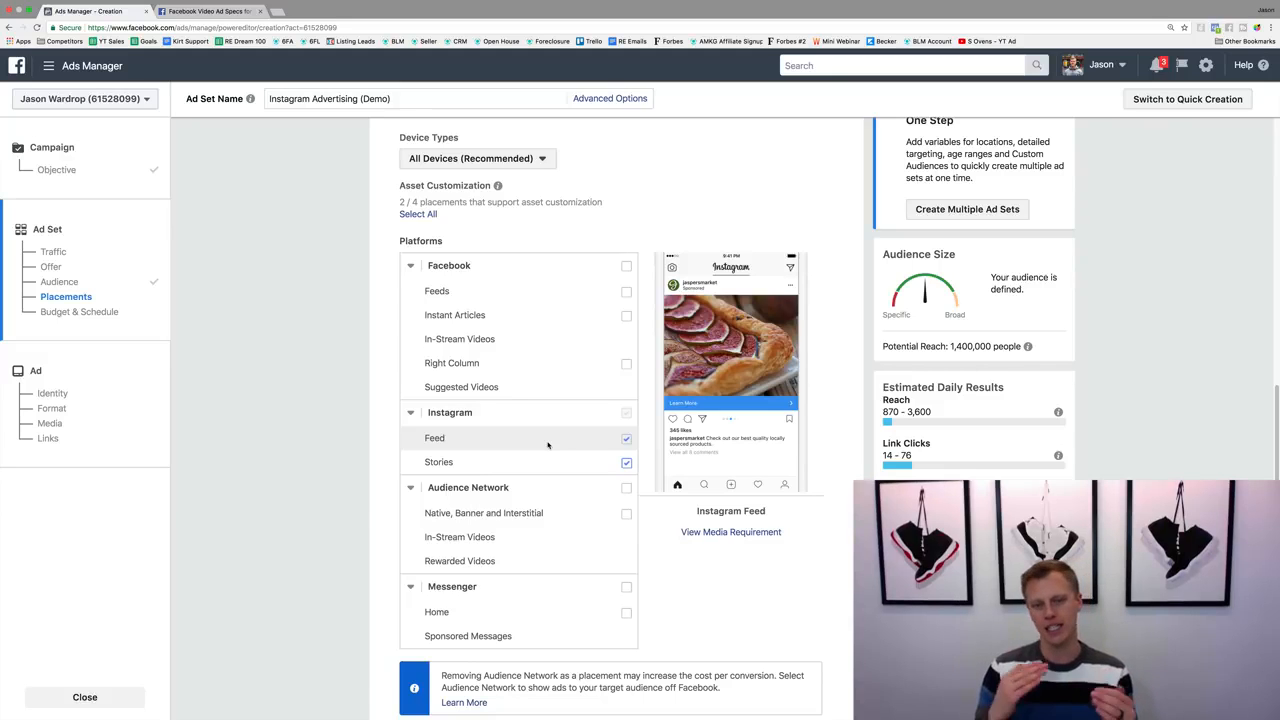
left_click(627, 464)
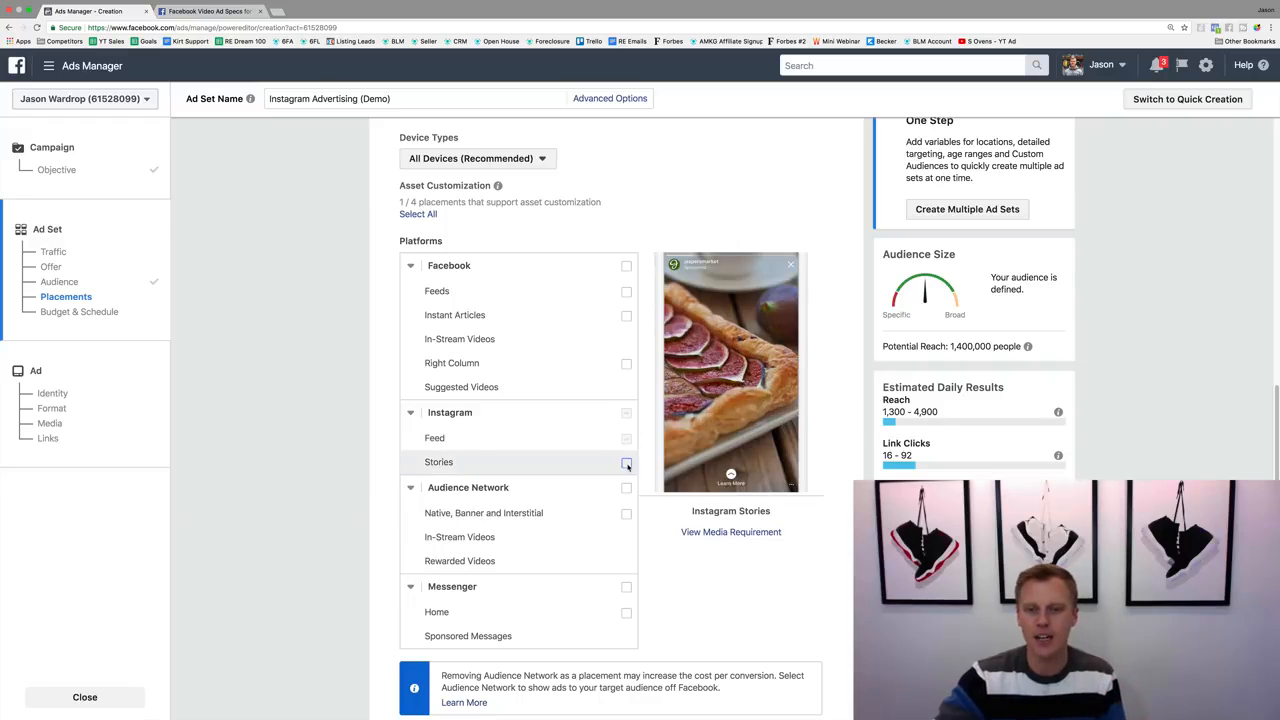
left_click(626, 464)
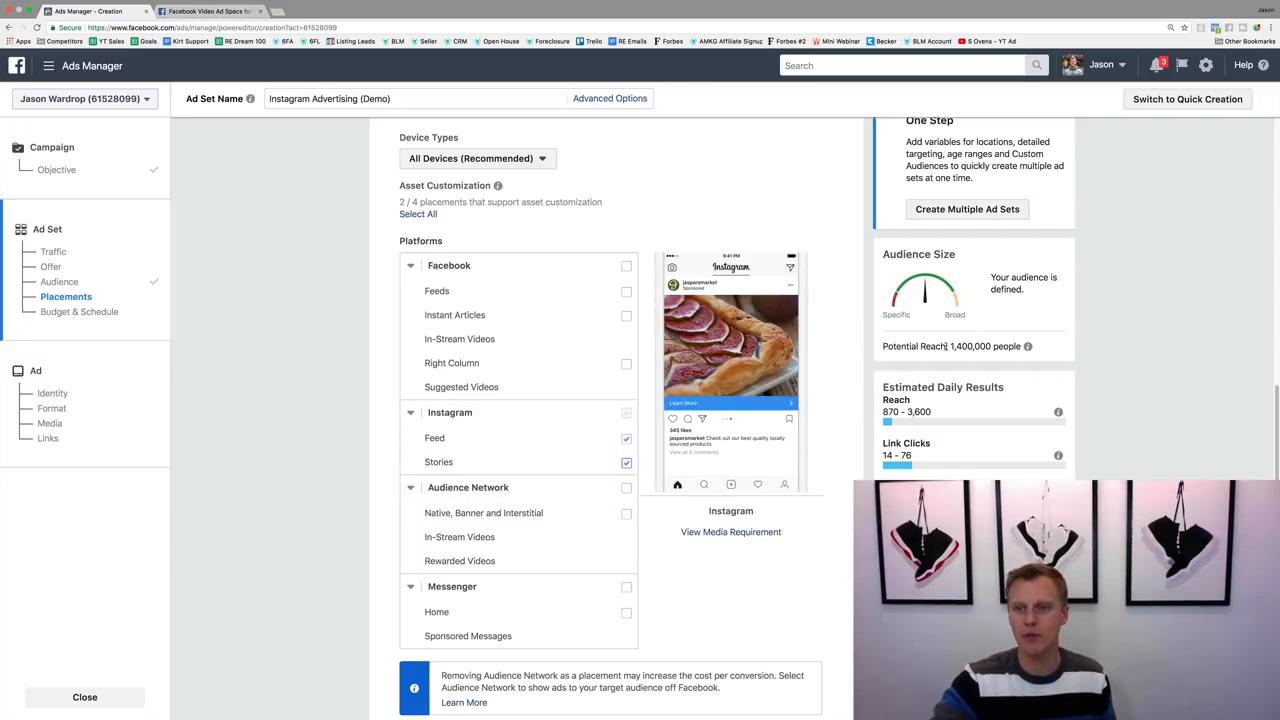
Switch the ad set's budget to a Lifetime Budget of $100.00
scroll(833, 386, "down", 10)
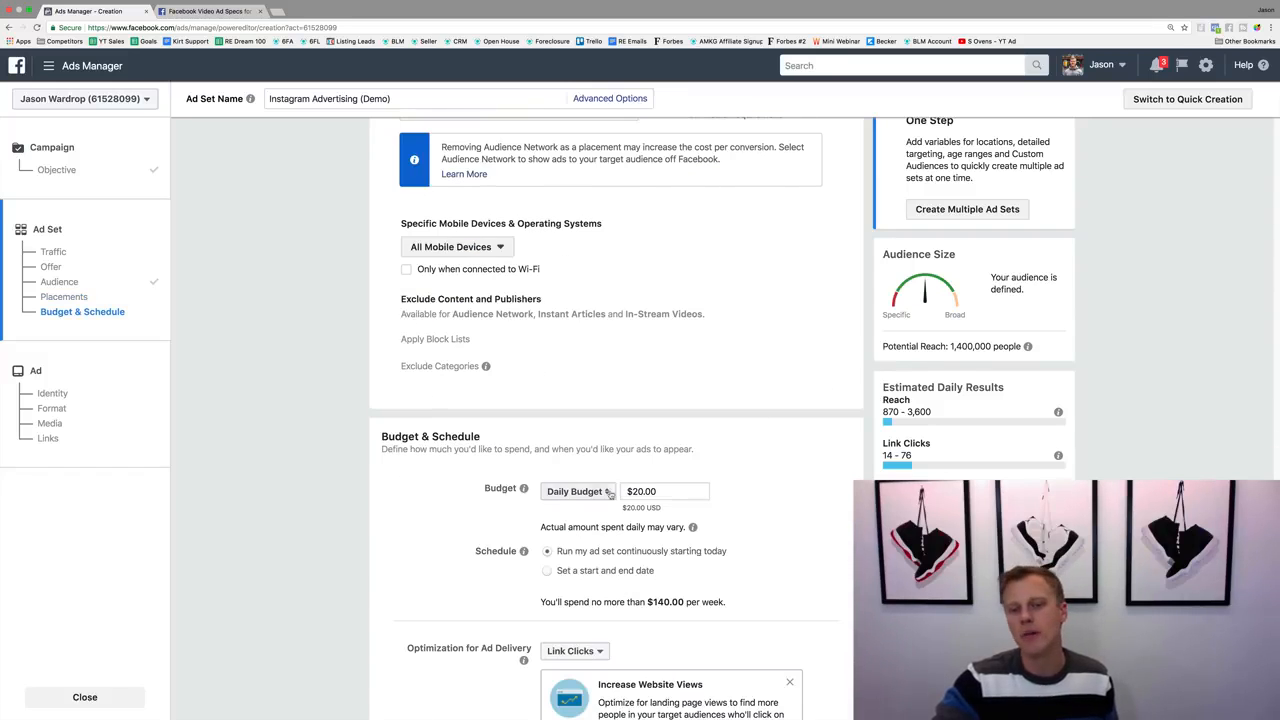
left_click(576, 491)
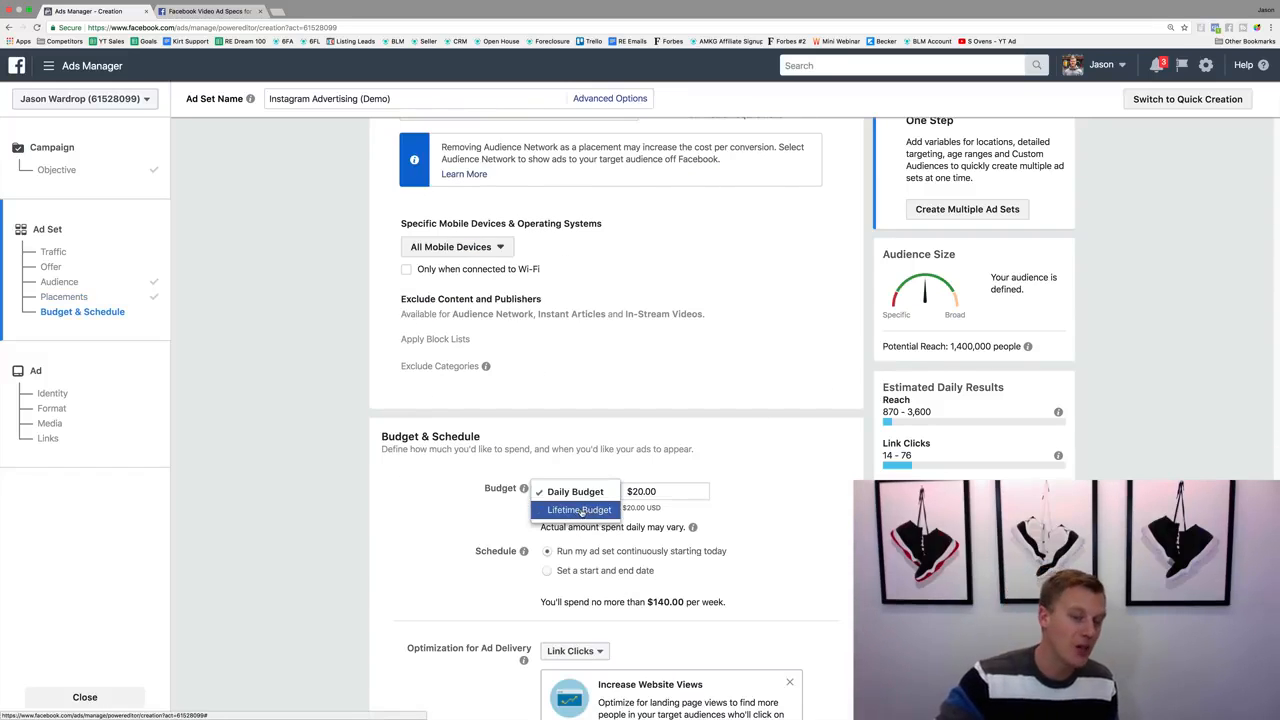
left_click(821, 479)
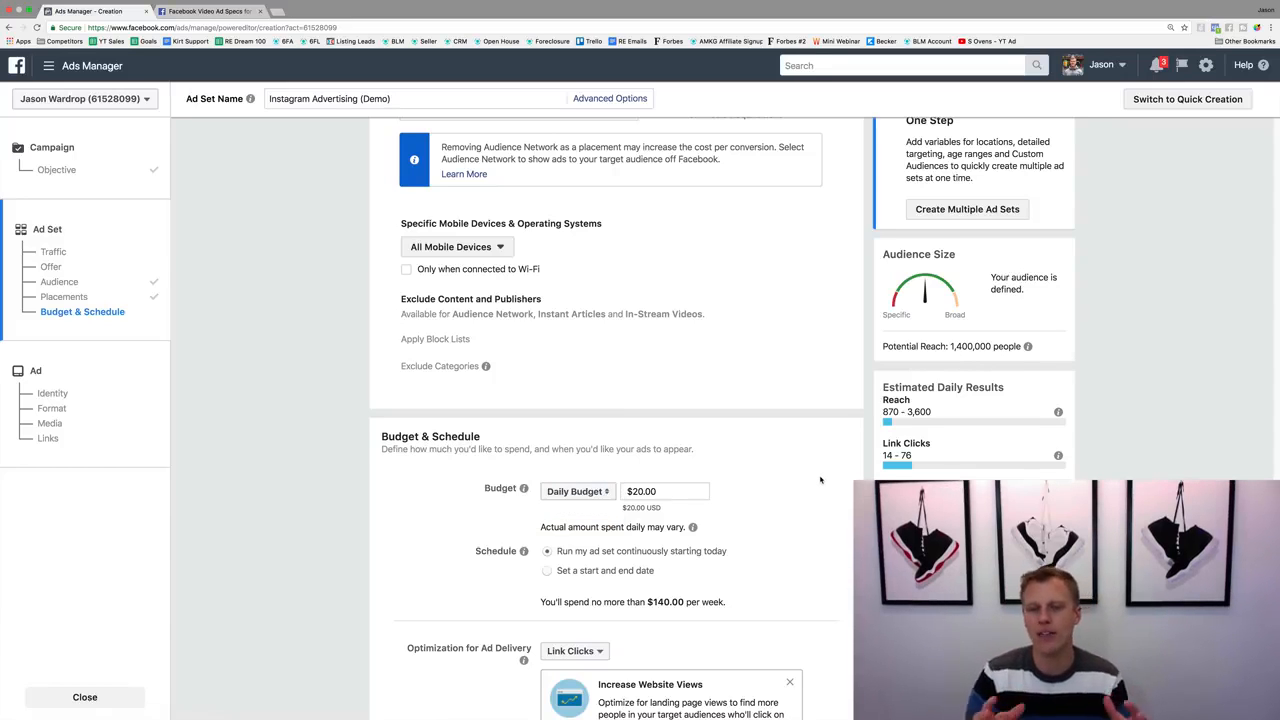
left_click(576, 491)
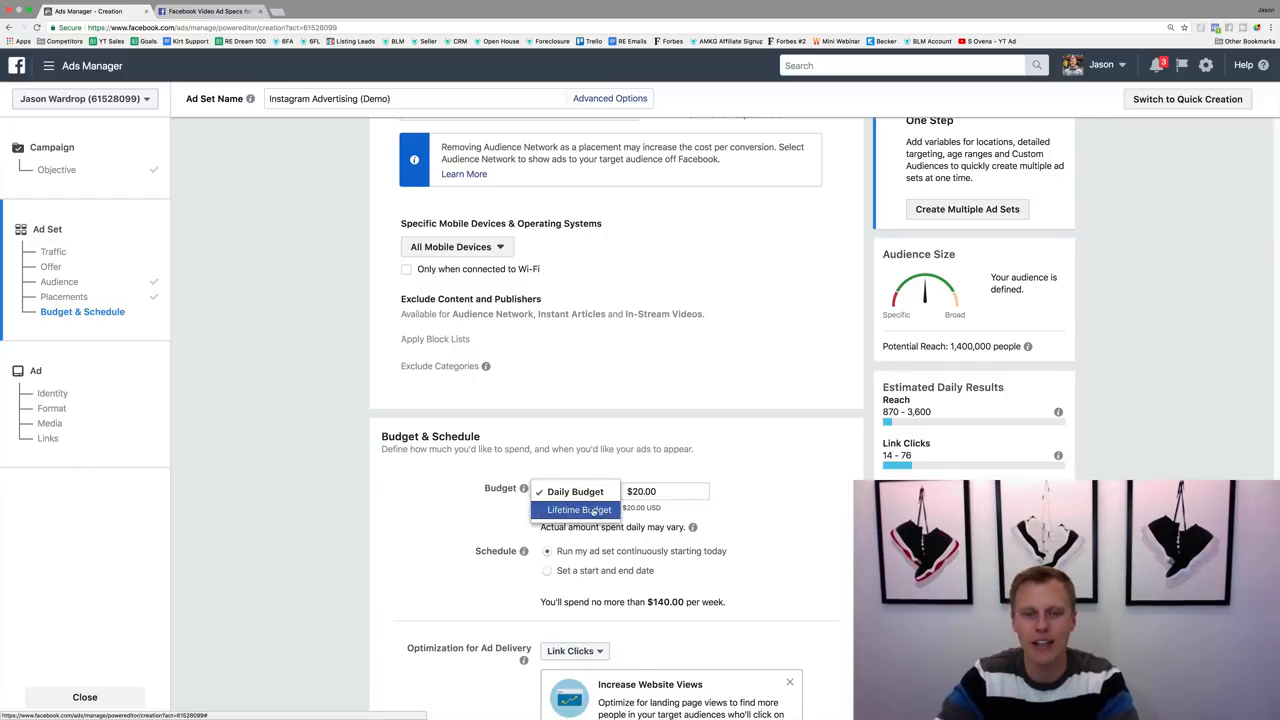
left_click(590, 511)
double_click(657, 491)
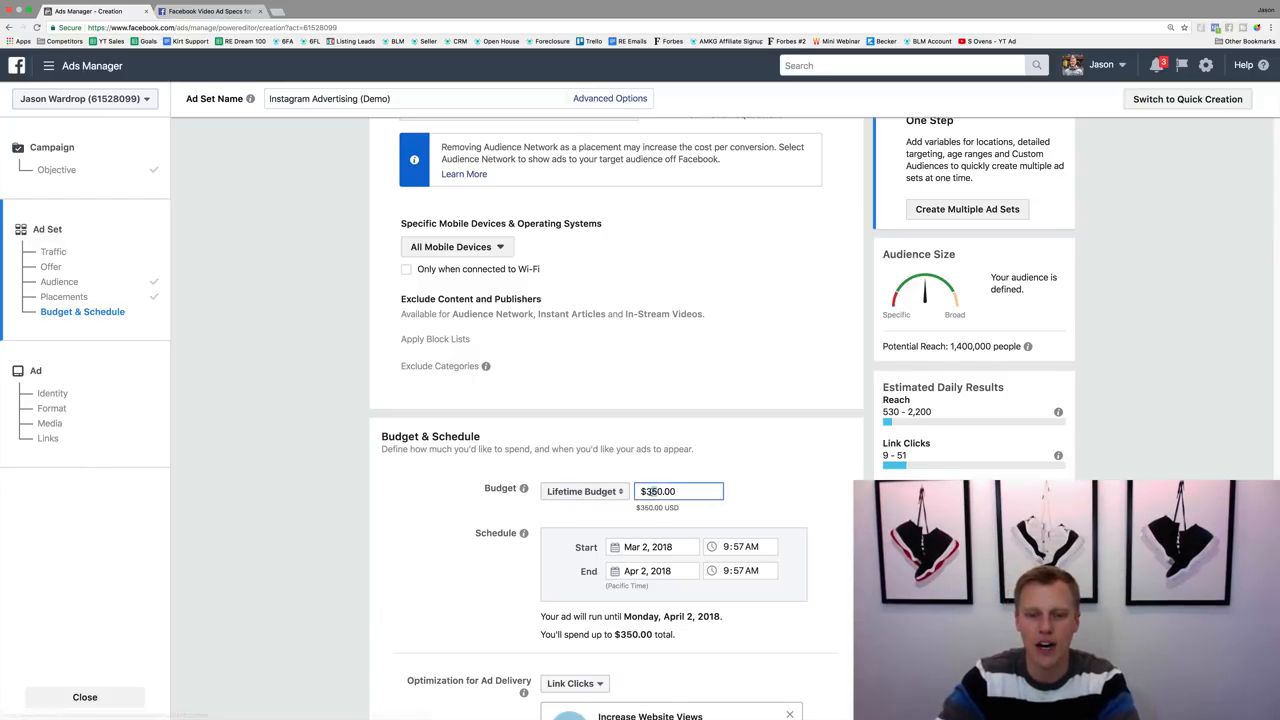
type("1000")
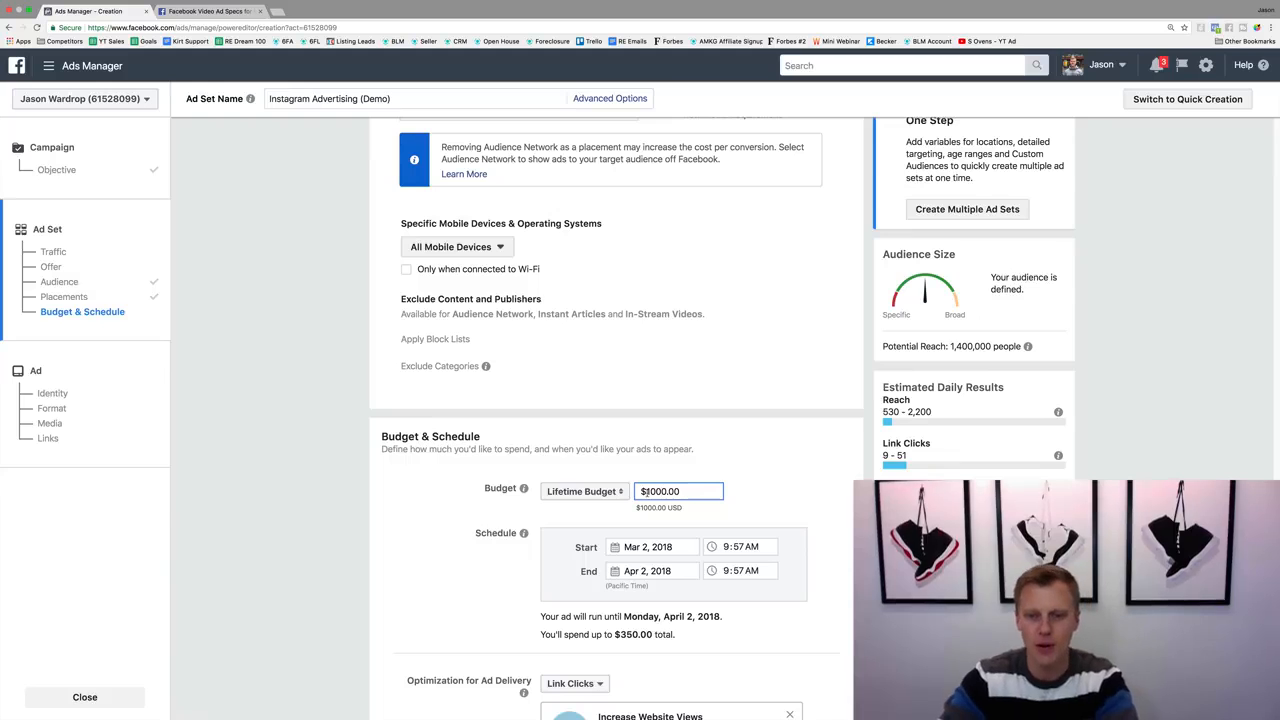
key("BackSpace")
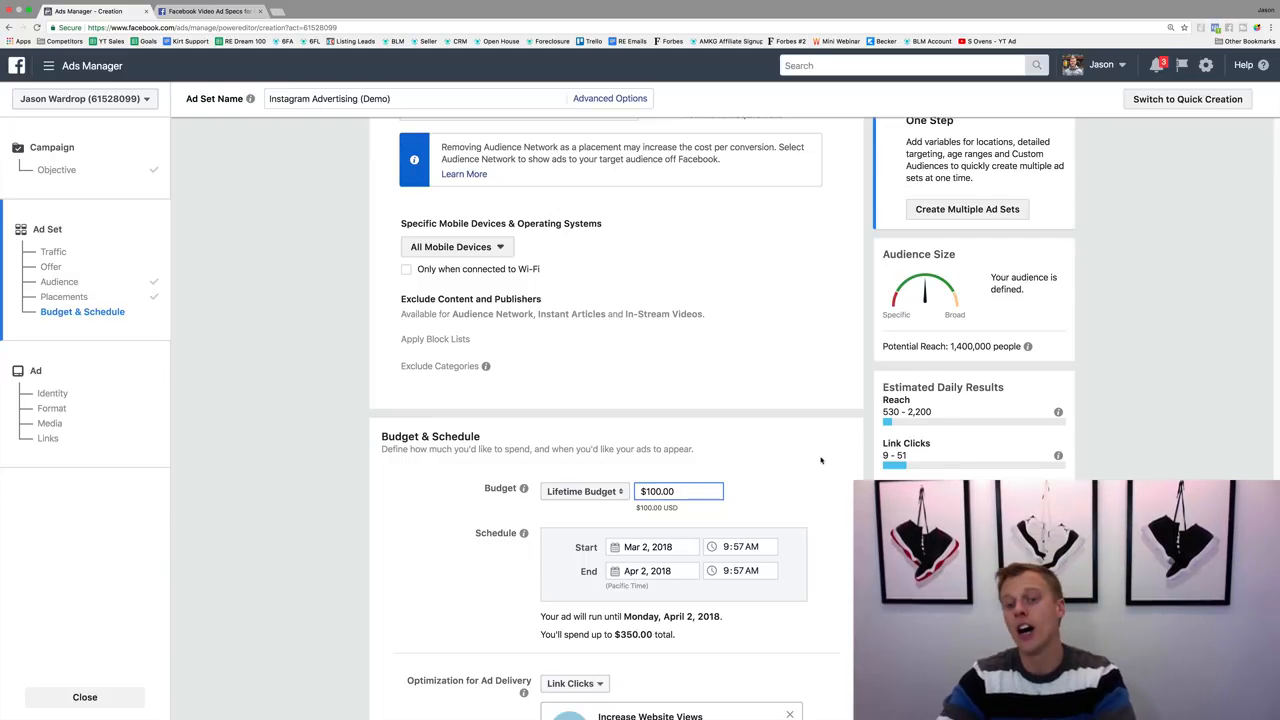
left_click(820, 463)
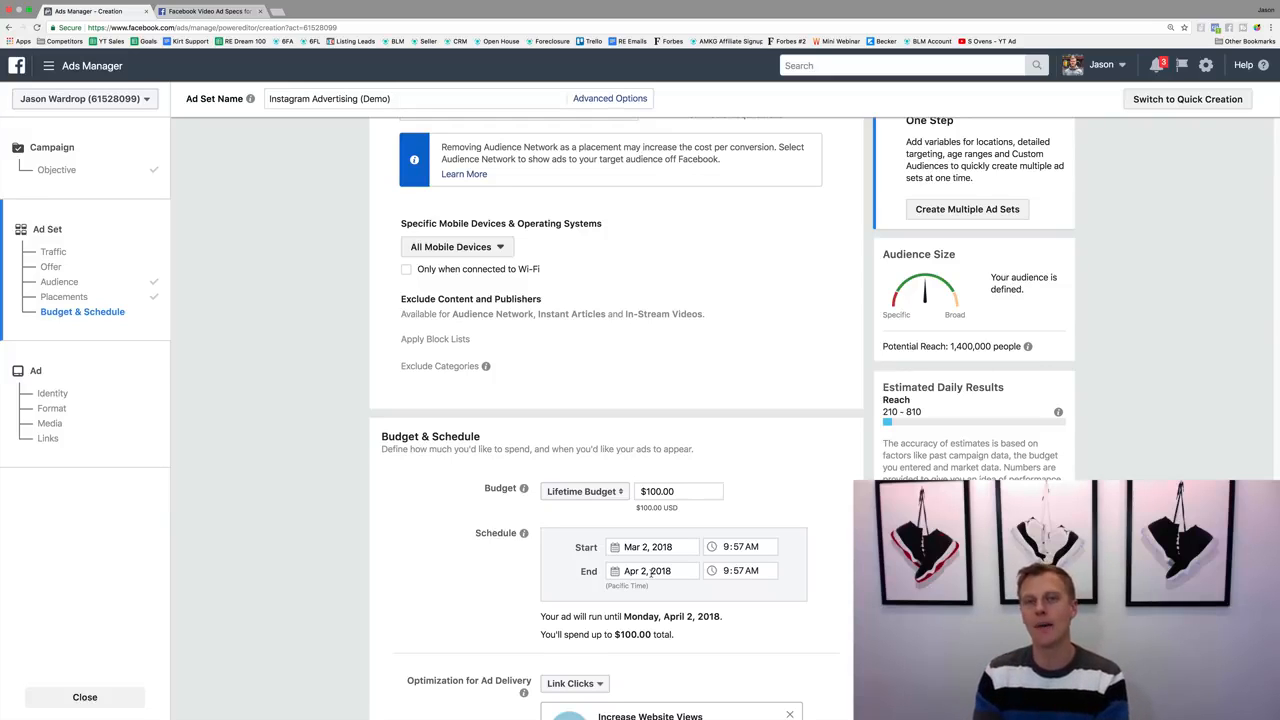
Change the ad set's budget type back to Daily Budget
left_click(582, 494)
left_click(582, 479)
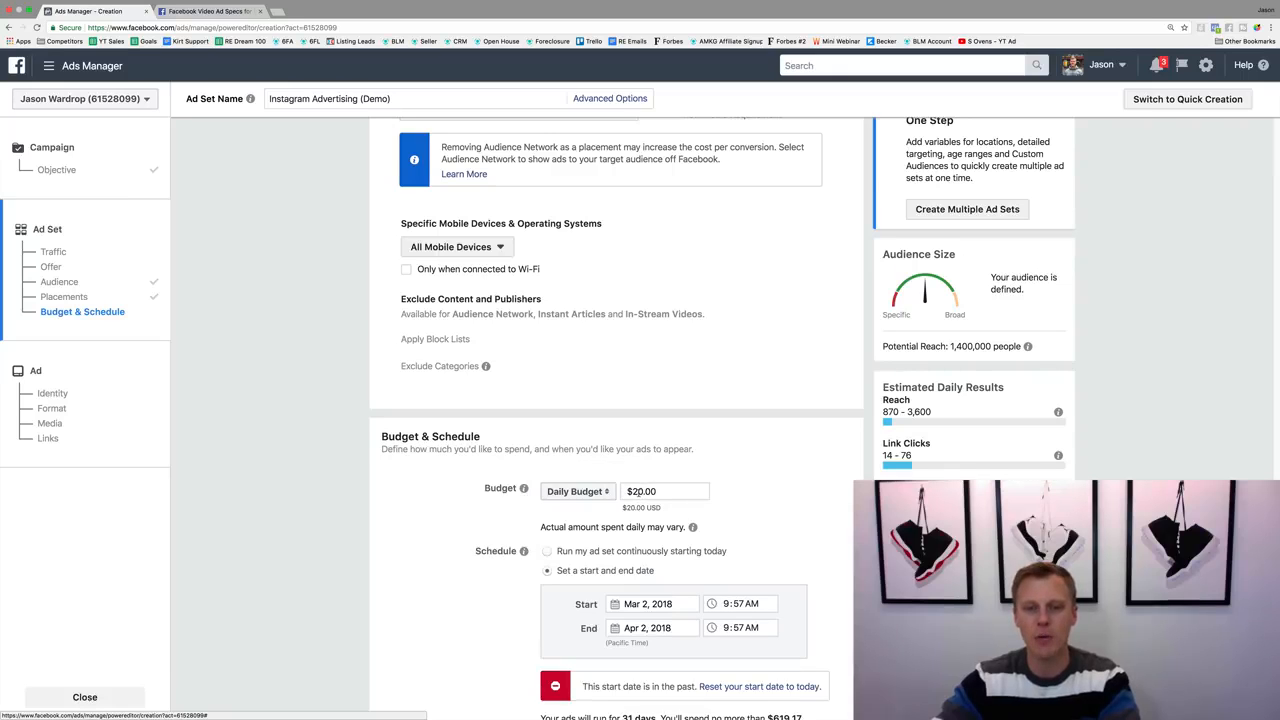
Set the ad set's daily budget to $10.00 and schedule it to run continuously starting today
left_click_drag(639, 492, 632, 492)
type("1")
left_click(775, 494)
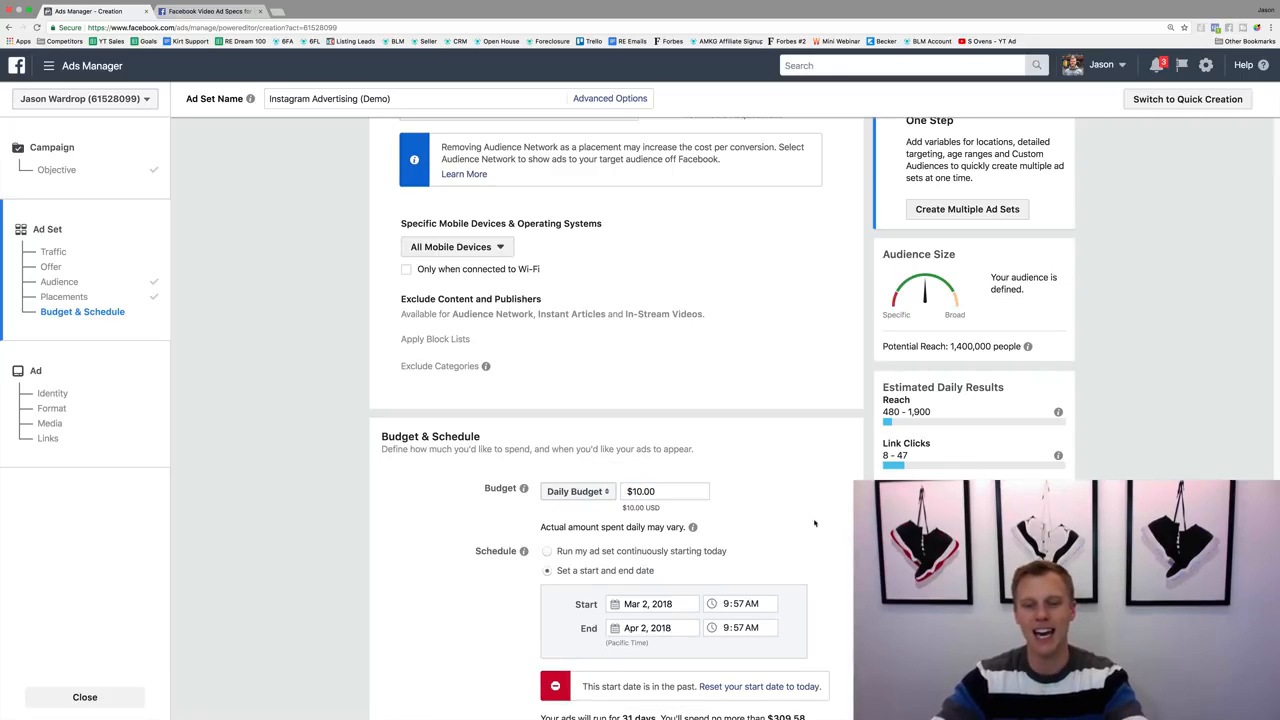
left_click(548, 552)
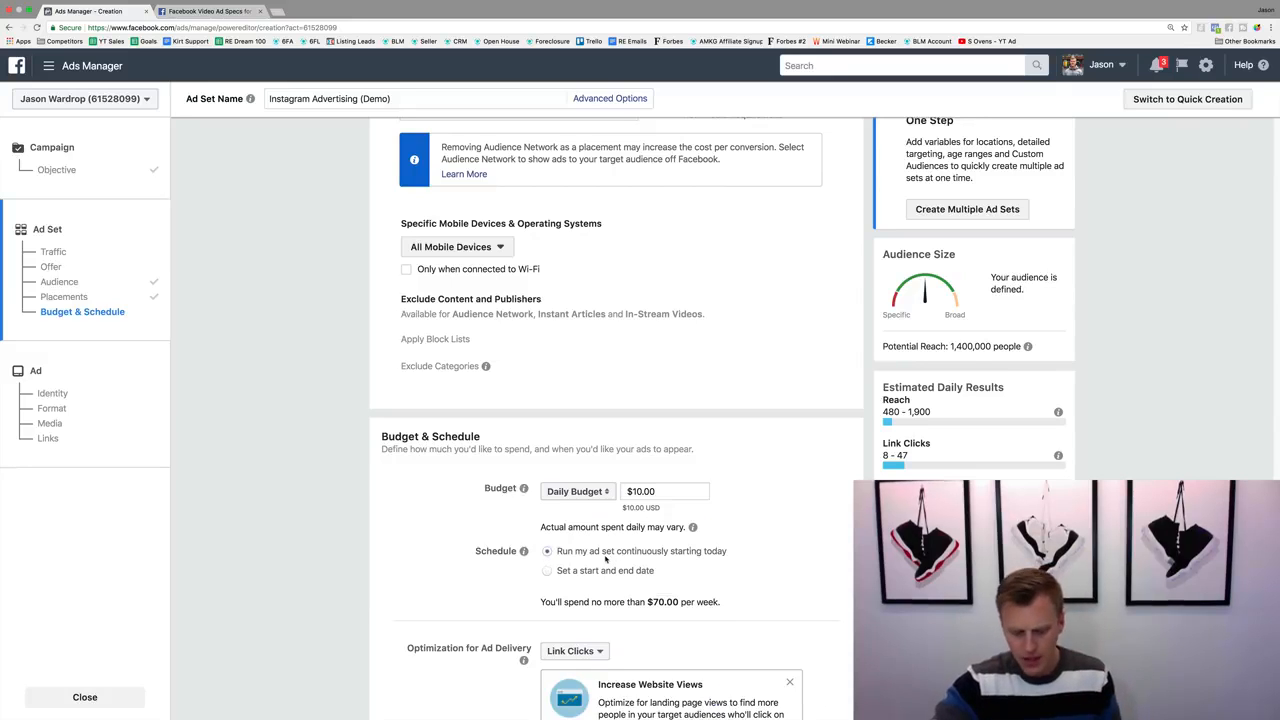
Keep Link Clicks as the optimization for ad delivery and continue to the ad setup
scroll(496, 562, "down", 2)
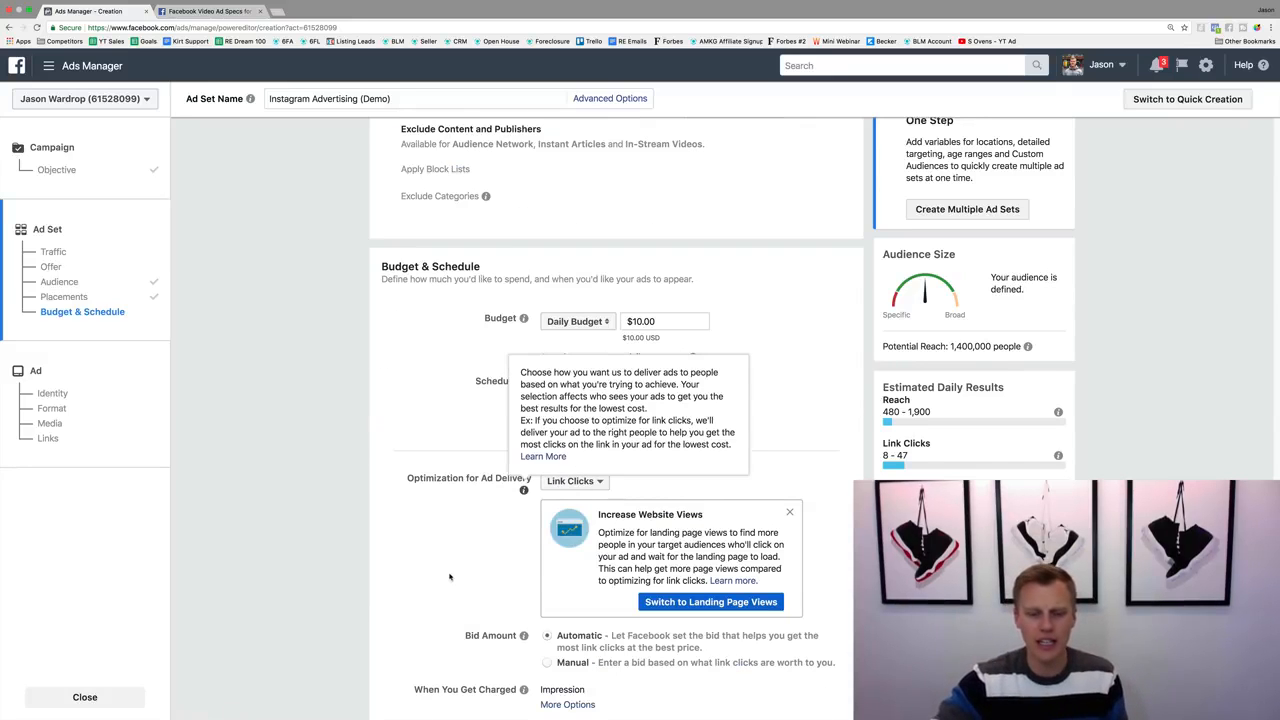
scroll(470, 570, "down", 2)
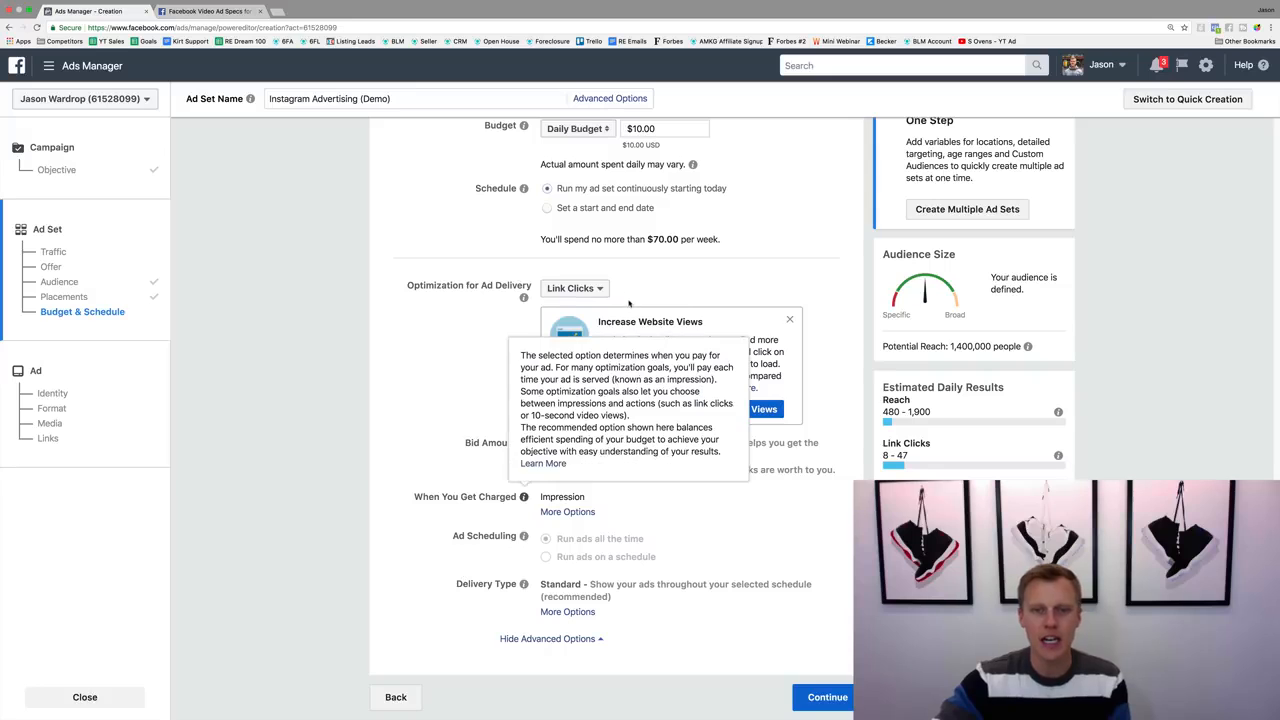
left_click(596, 288)
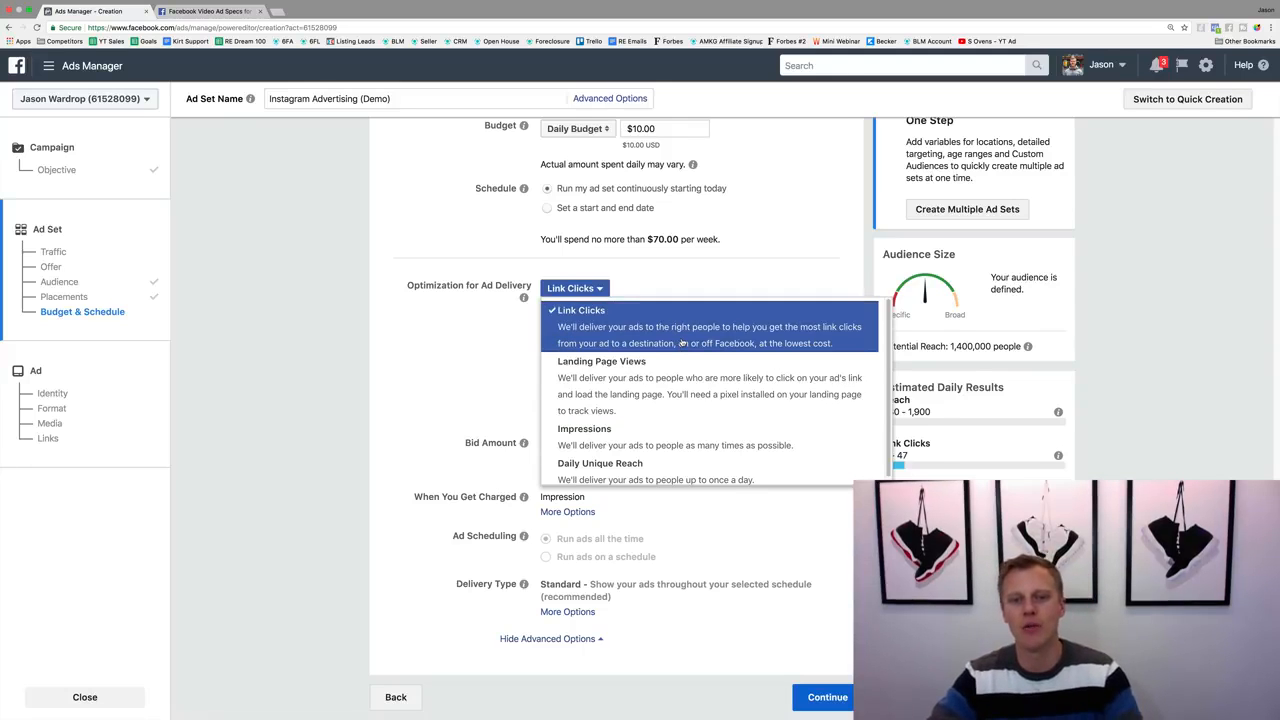
left_click(683, 337)
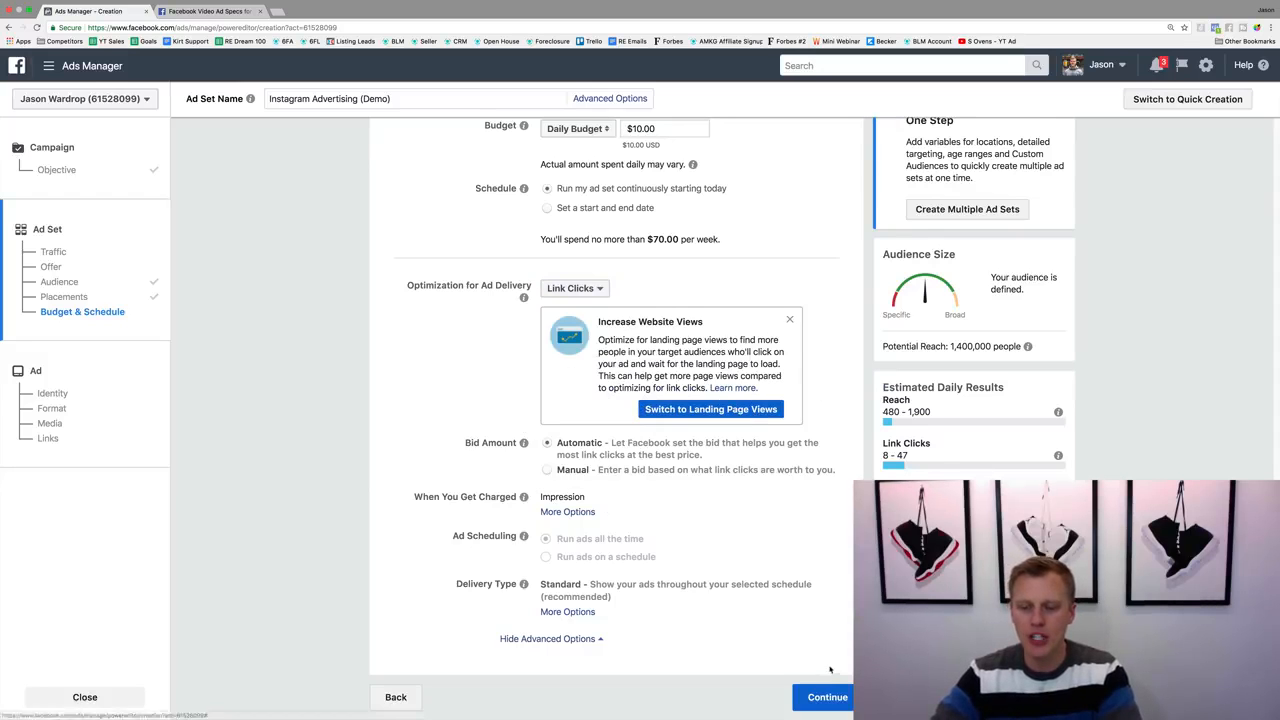
left_click(828, 696)
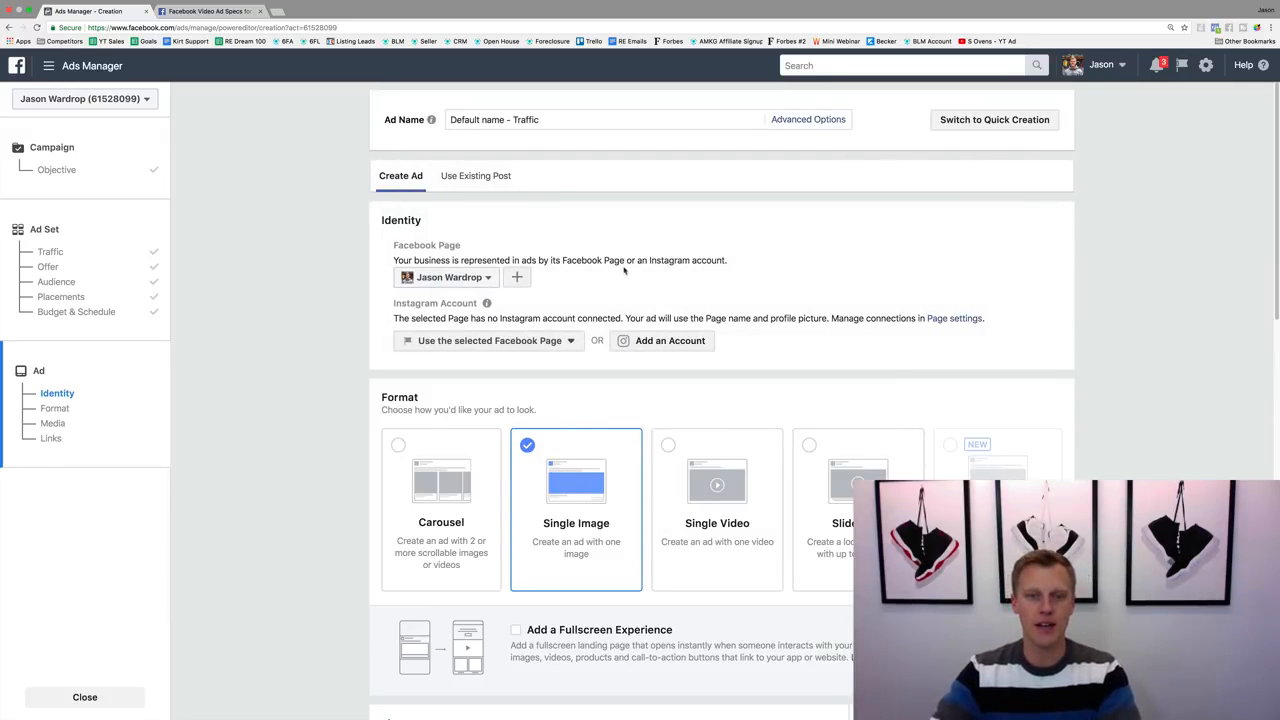
left_click(663, 342)
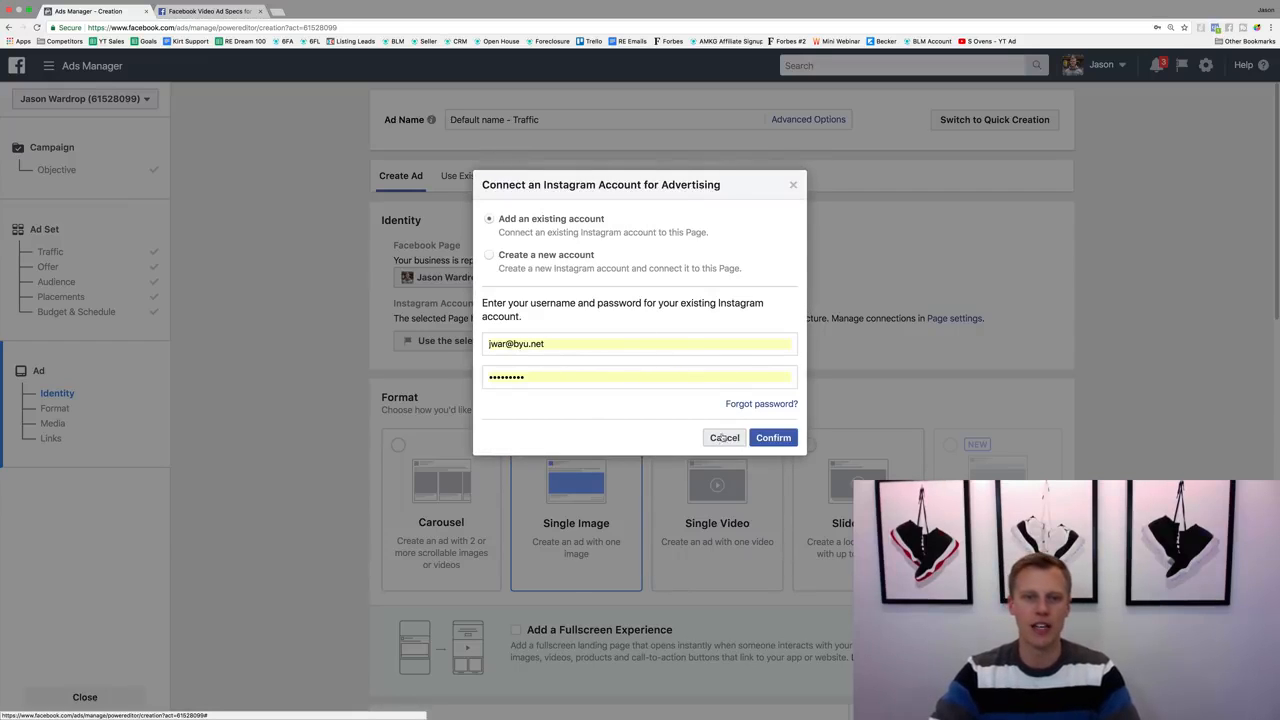
left_click(490, 257)
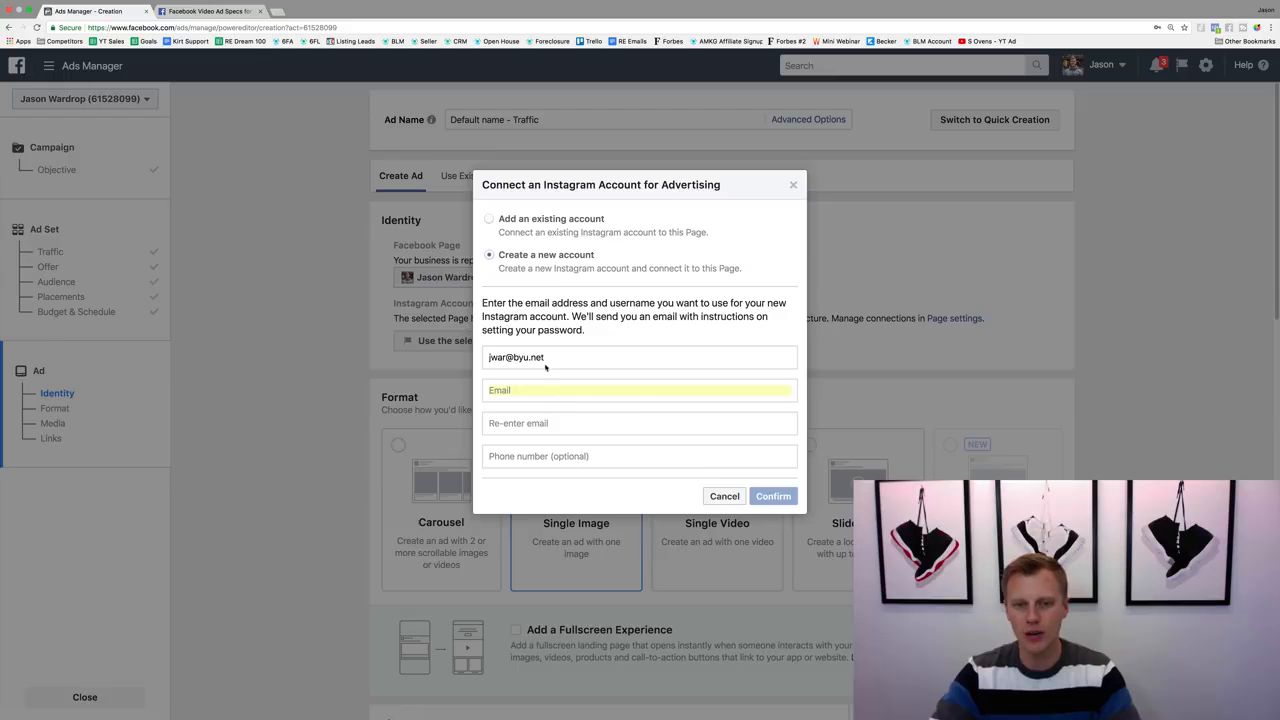
left_click(724, 496)
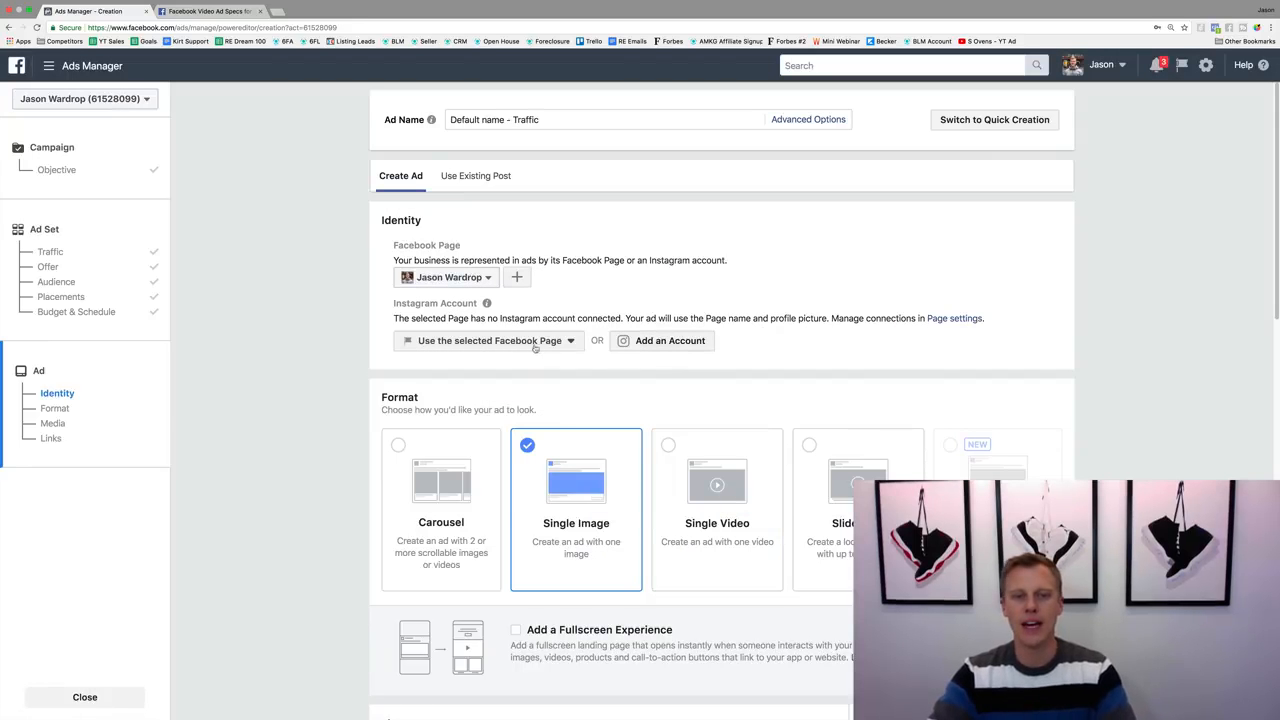
Choose the Single Video format and keep the selected Facebook Page as the ad's Instagram identity
scroll(516, 364, "down", 4)
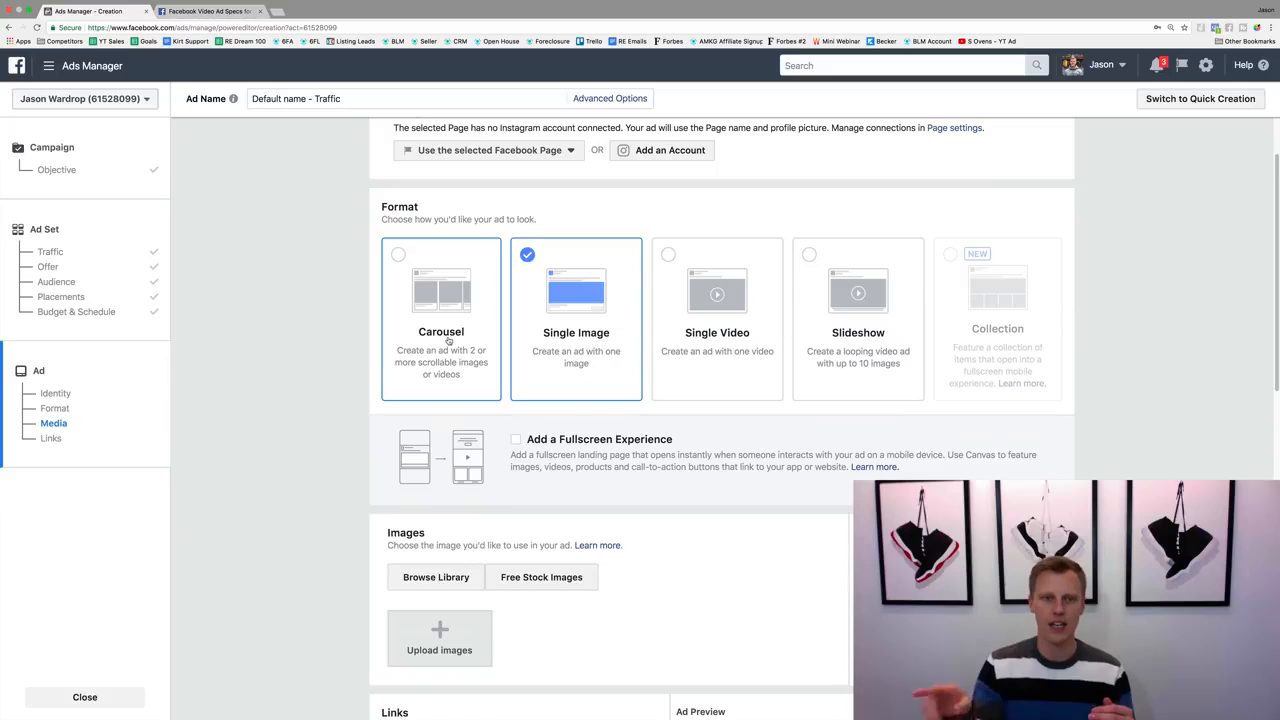
left_click(710, 306)
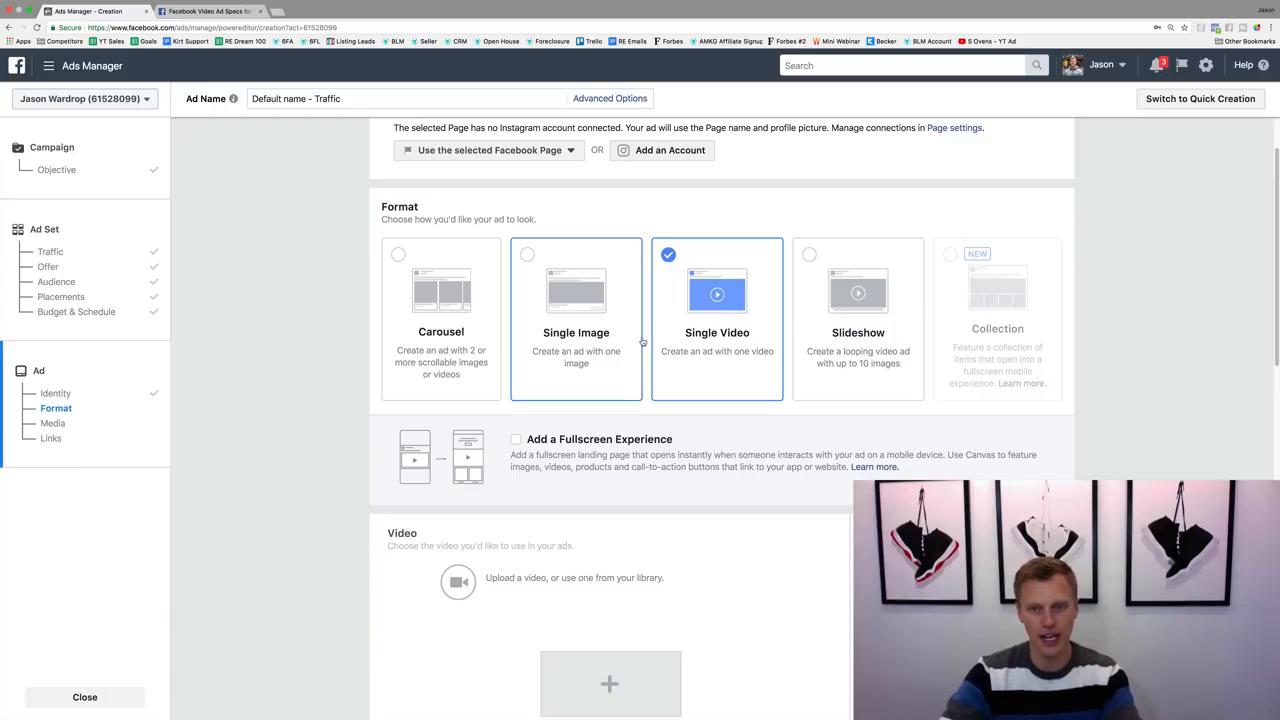
scroll(643, 343, "up", 3)
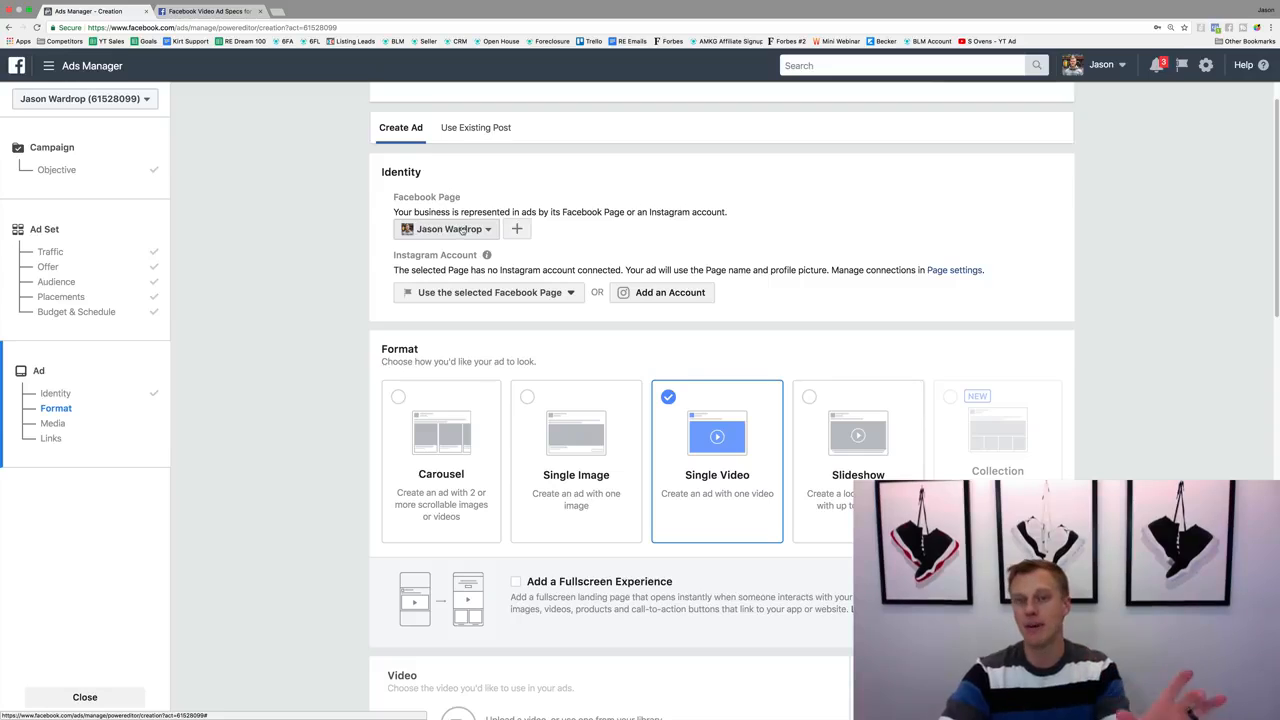
left_click(485, 296)
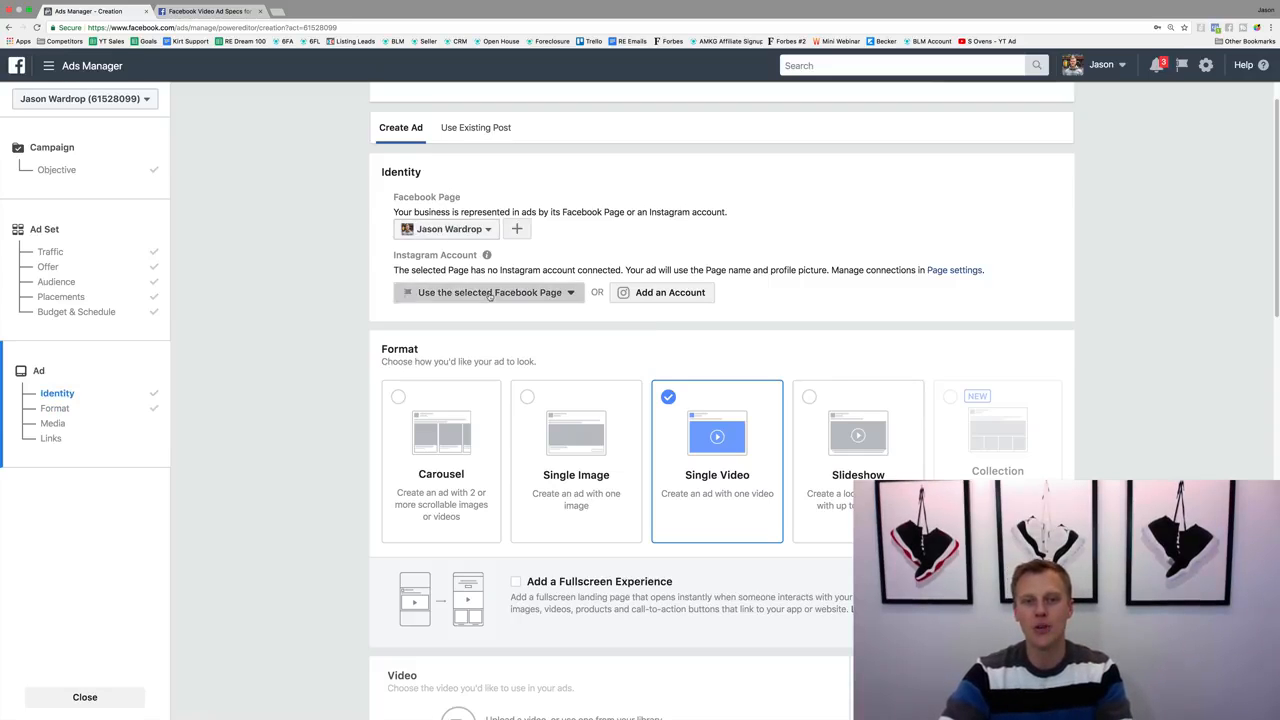
left_click(547, 337)
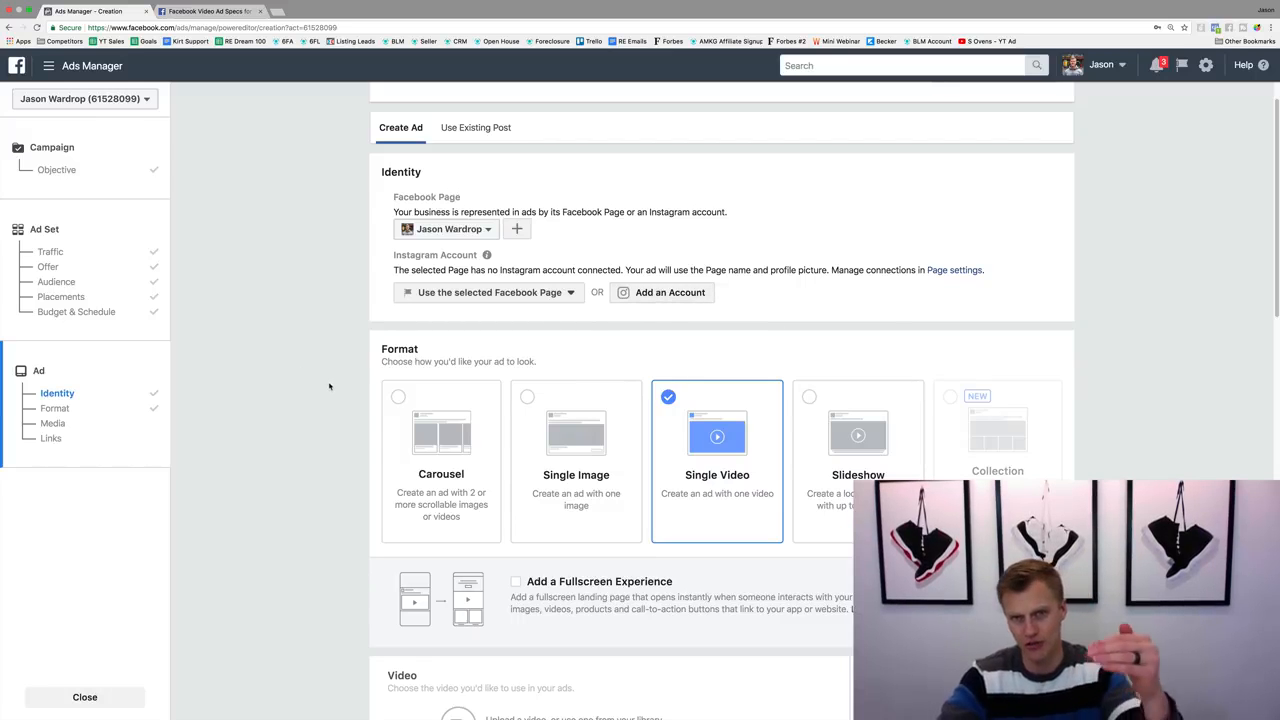
Add the 10-second, 720 × 1280 account video from the library as the ad's video
scroll(331, 385, "down", 1)
scroll(331, 385, "down", 6)
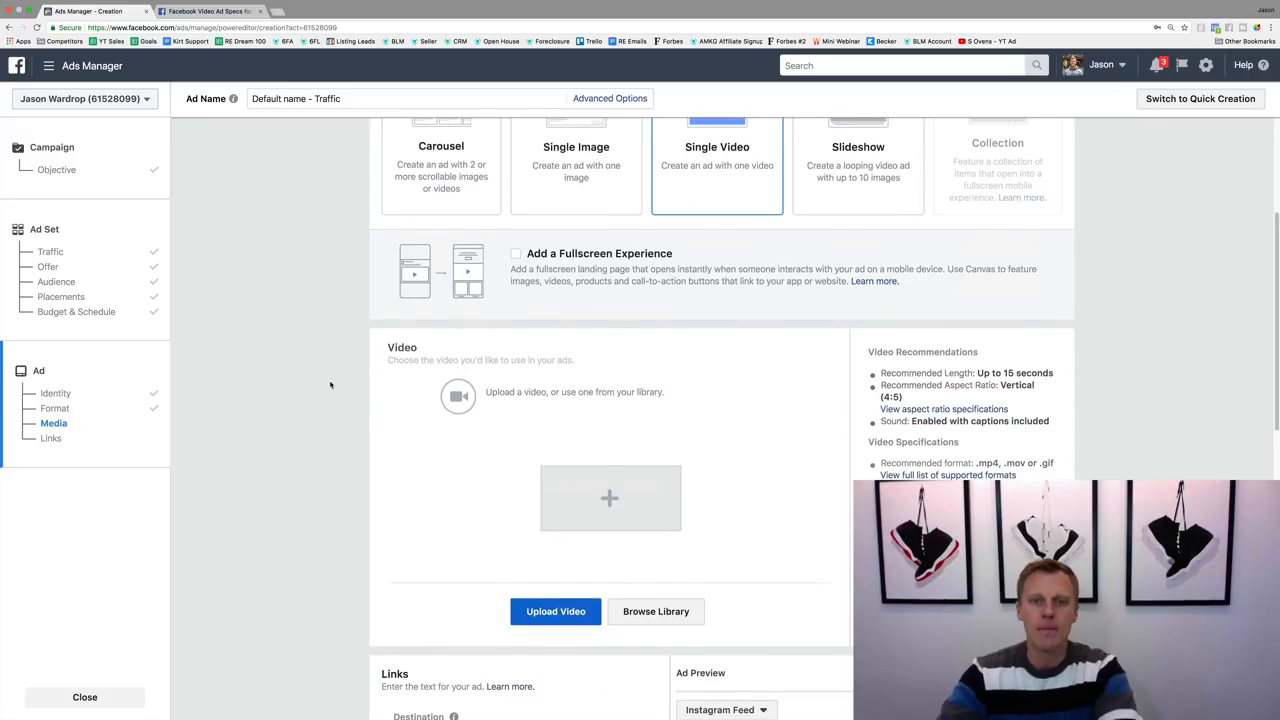
scroll(331, 385, "down", 3)
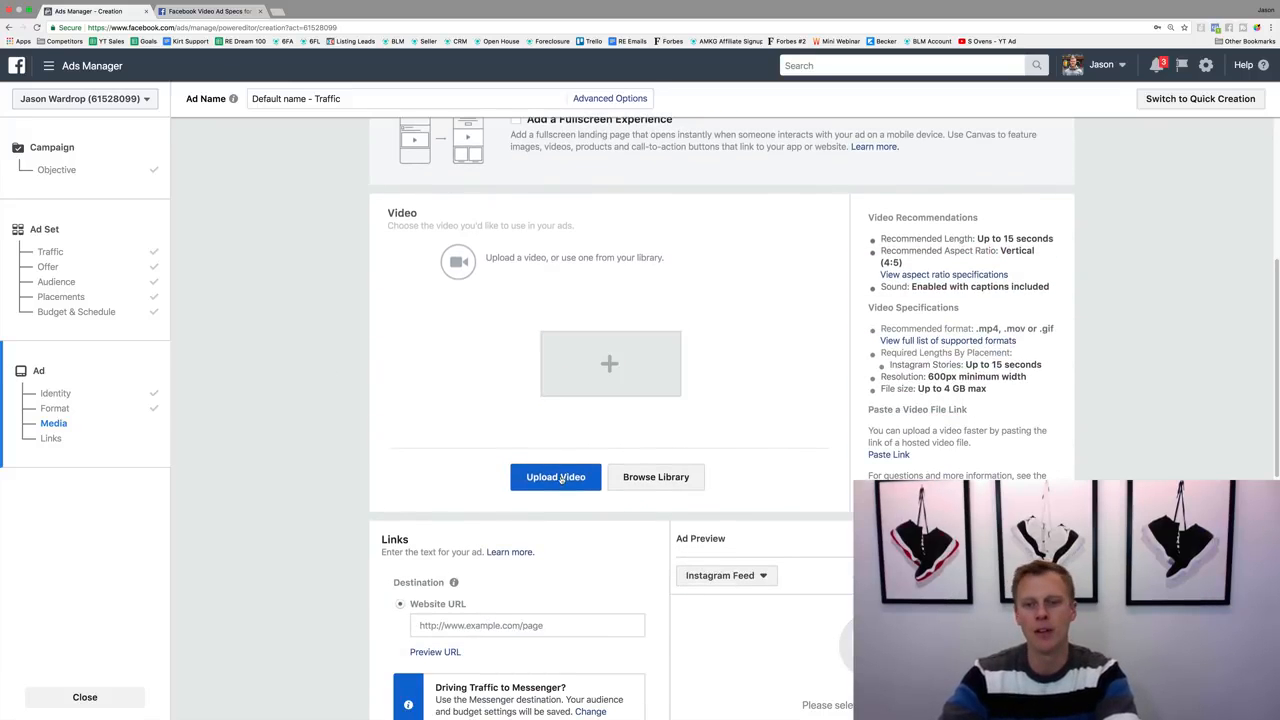
left_click(658, 478)
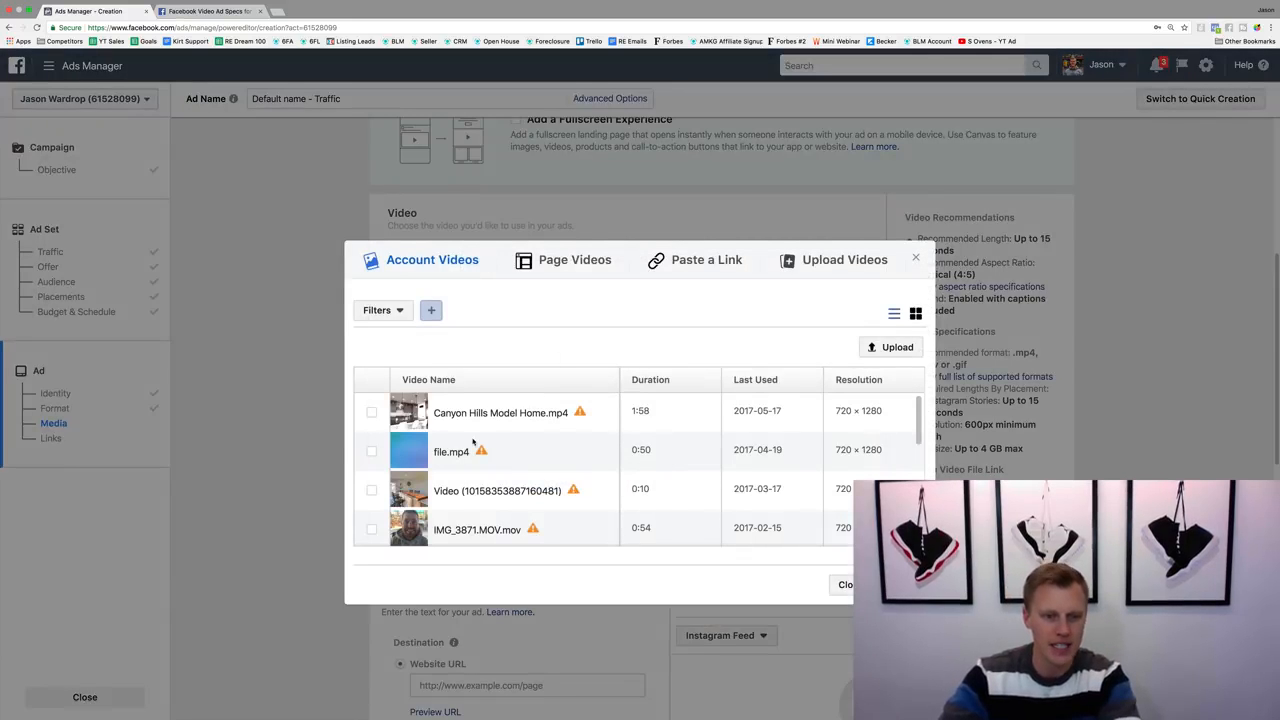
left_click(371, 451)
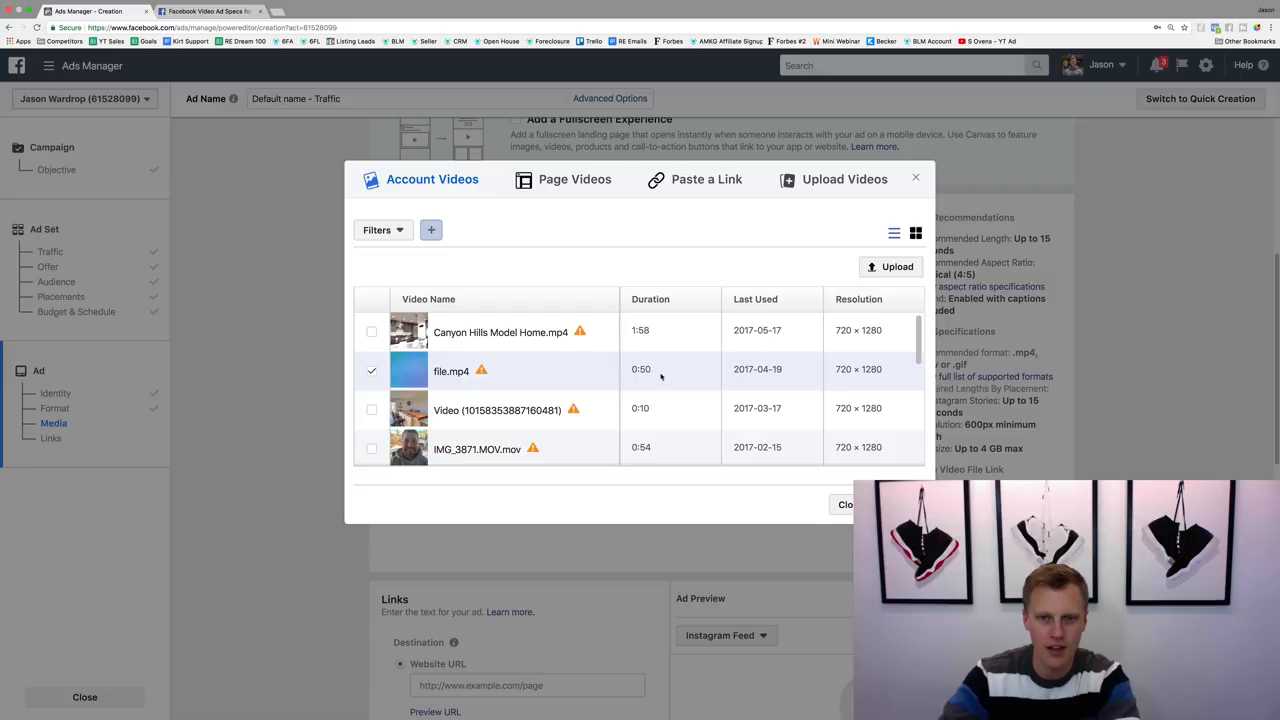
left_click(371, 410)
left_click(901, 505)
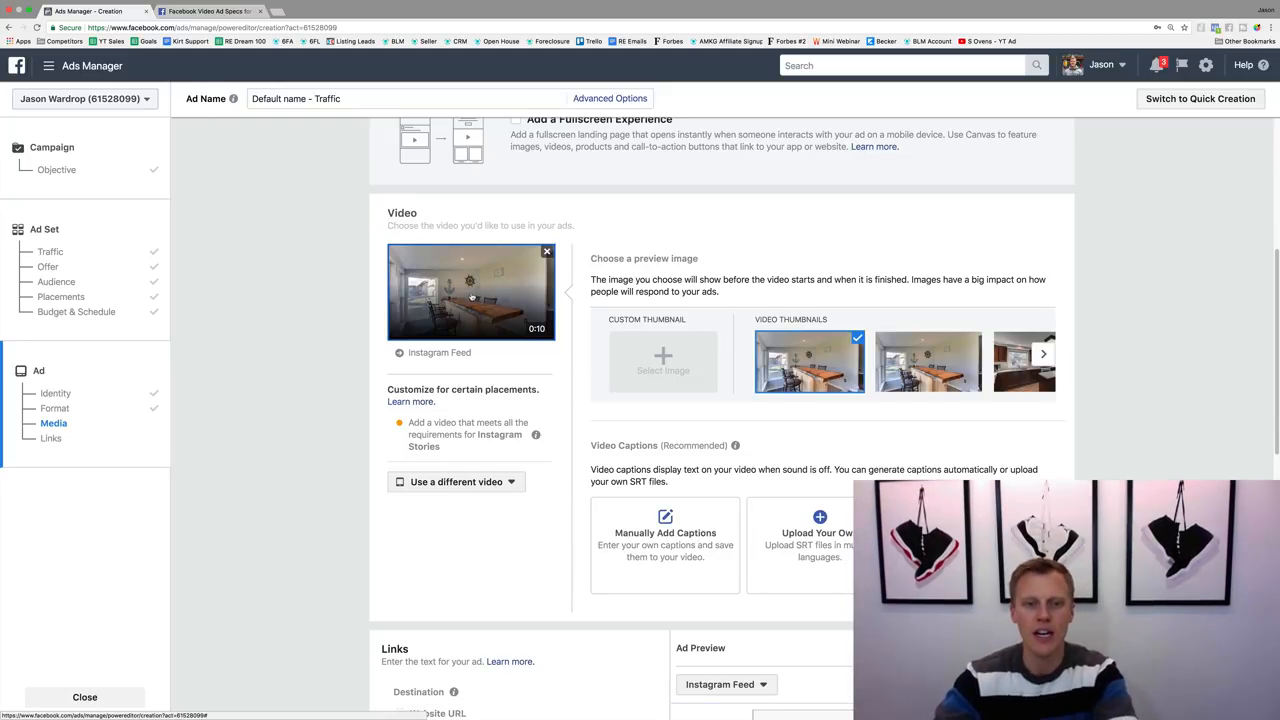
Open Google in a new browser tab and copy its web address for the ad's destination link
scroll(475, 293, "down", 5)
scroll(471, 296, "down", 2)
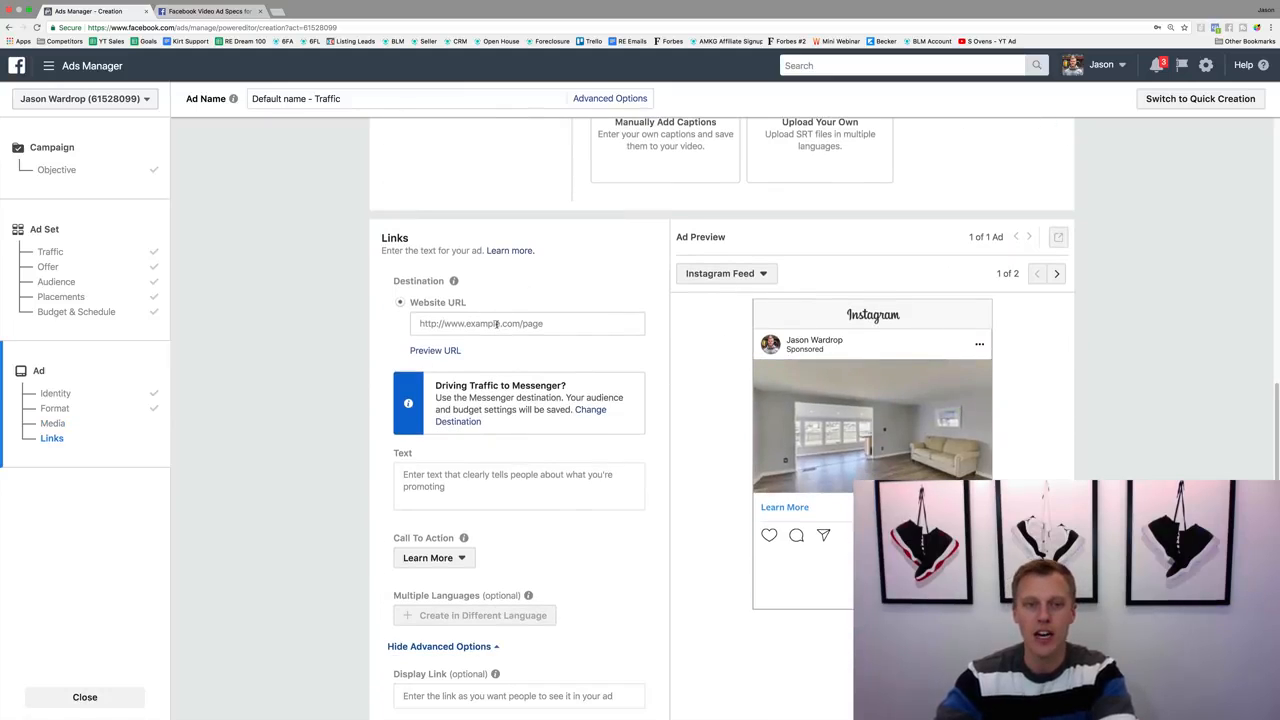
left_click(455, 324)
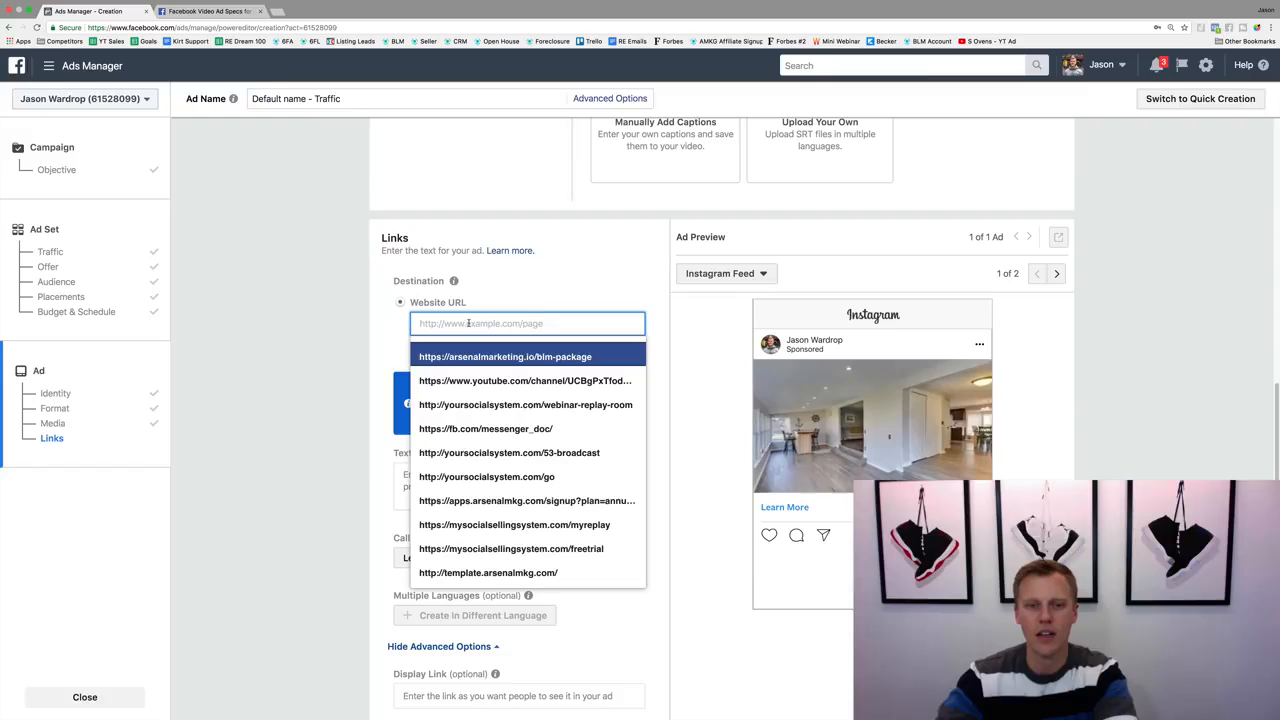
left_click(277, 11)
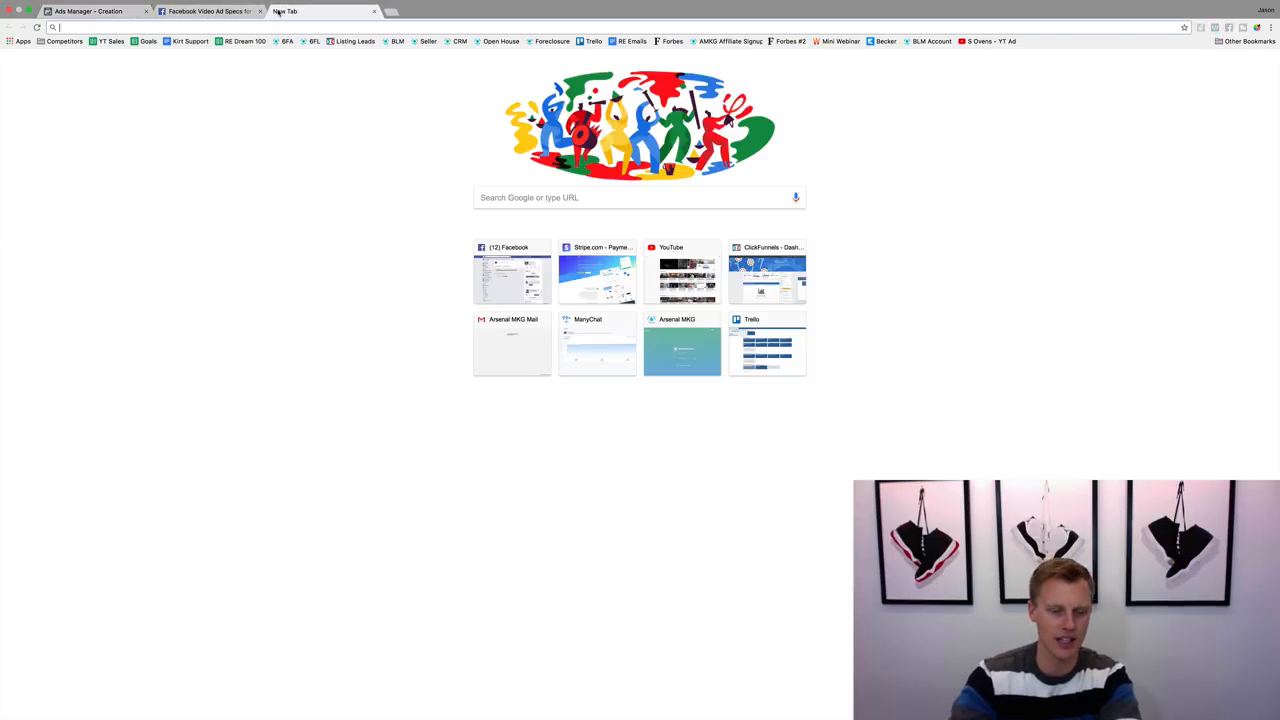
type("google")
key("Return")
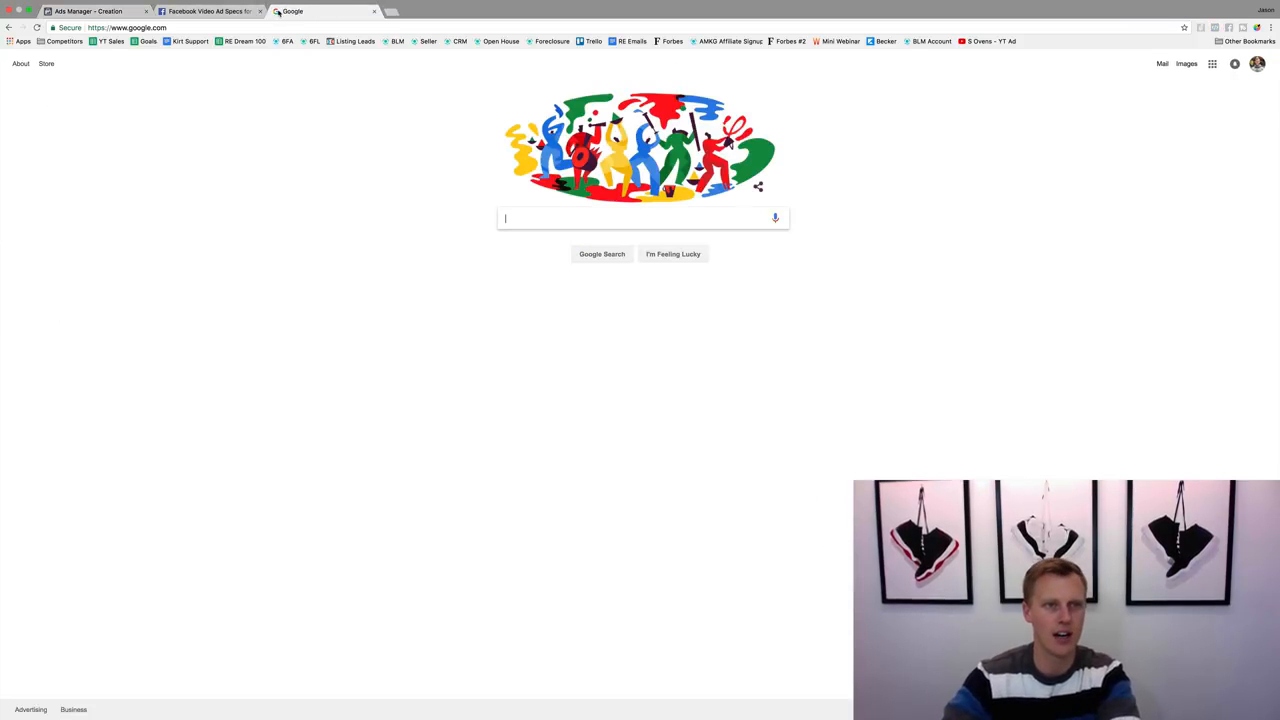
left_click(170, 27)
key("super+c")
left_click(88, 11)
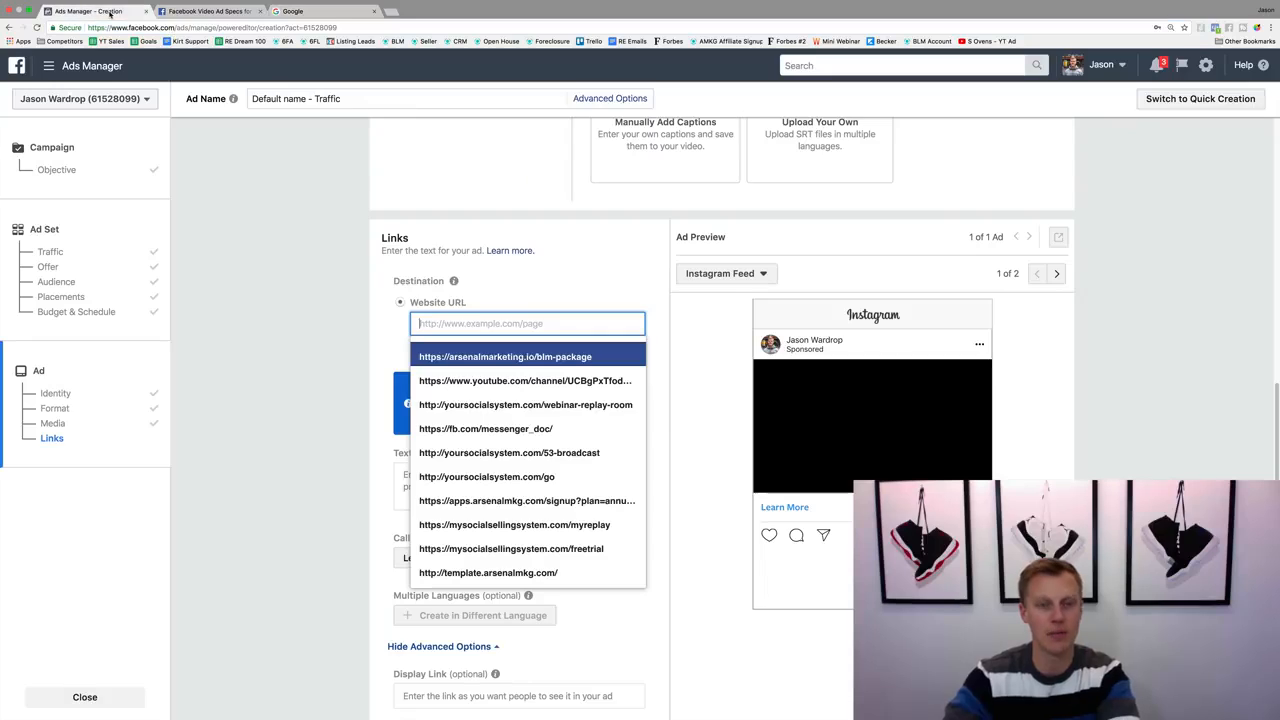
key("super+v")
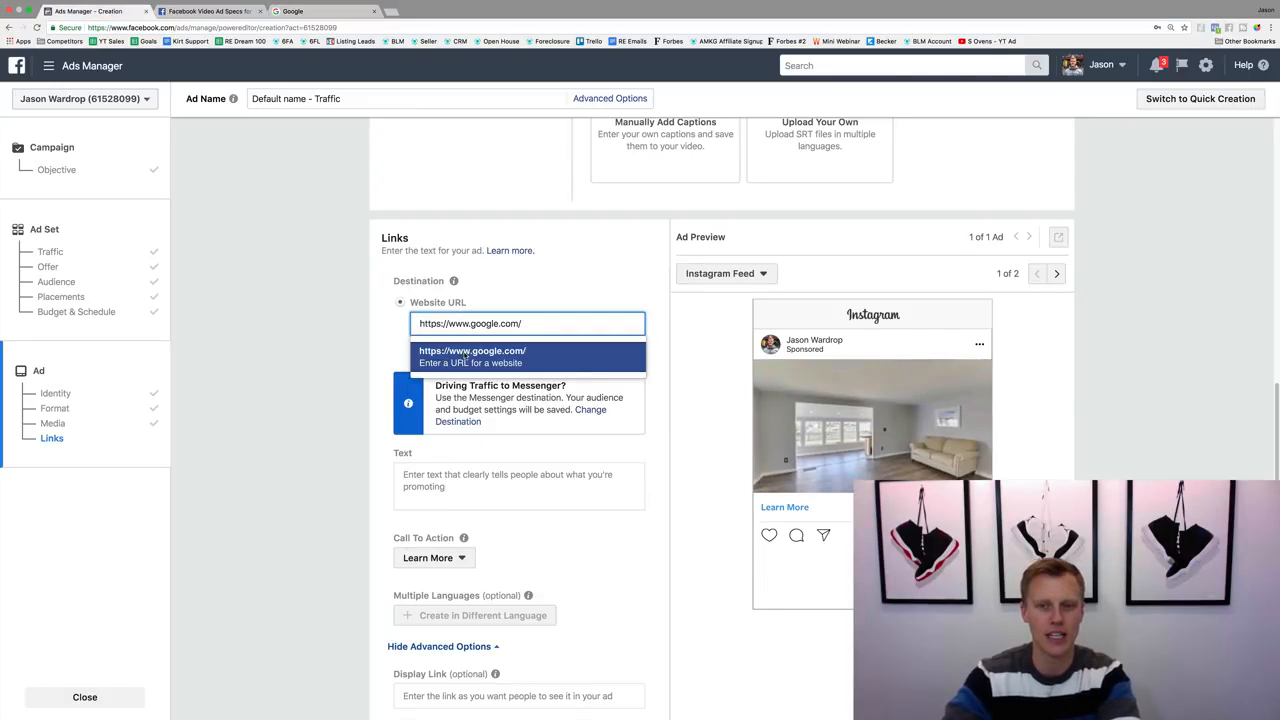
left_click(479, 346)
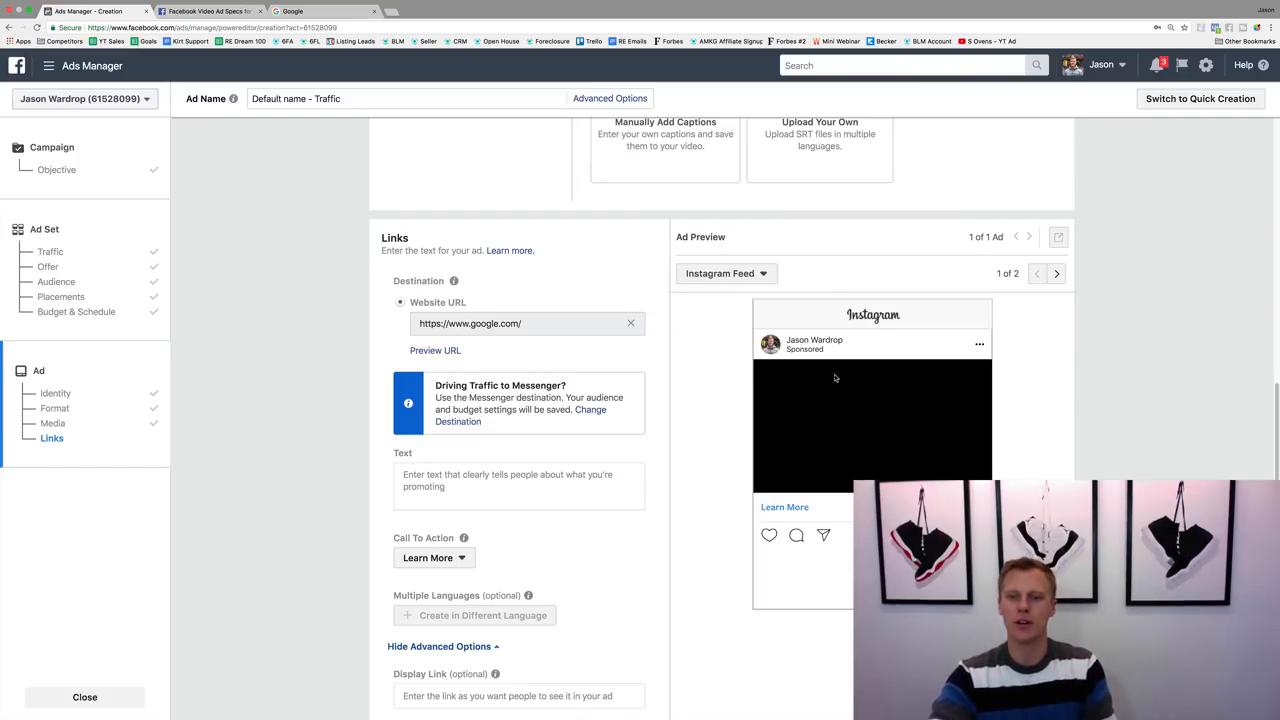
Preview the Instagram Stories version of the ad, examine the Instagram Stories video specs in the Facebook ads guide, and return to Ads Manager
left_click(1056, 274)
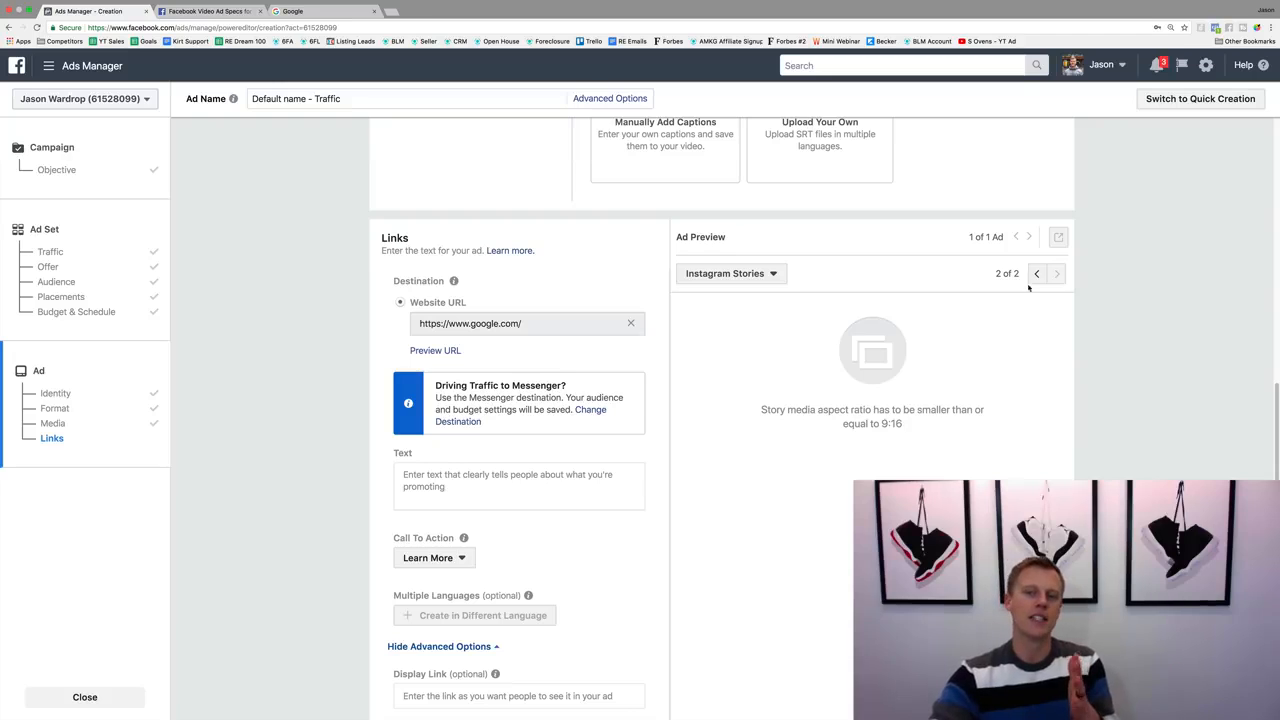
left_click(207, 11)
left_click(770, 232)
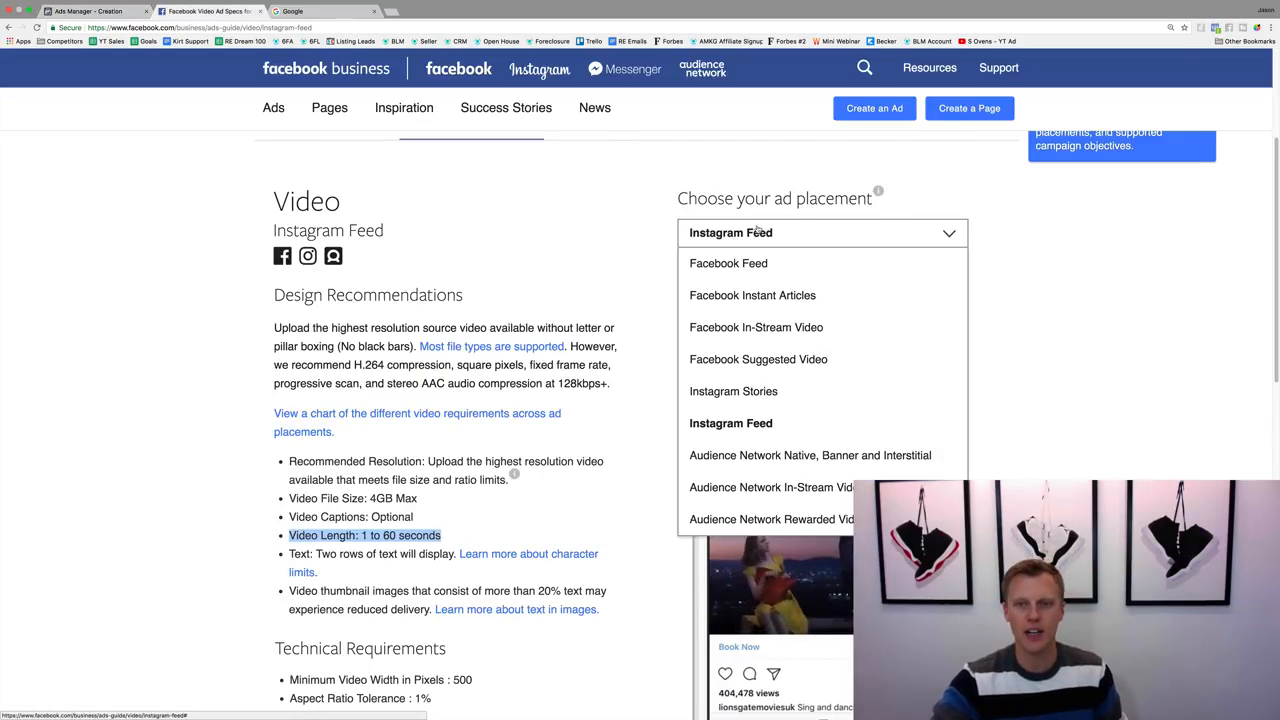
left_click(762, 391)
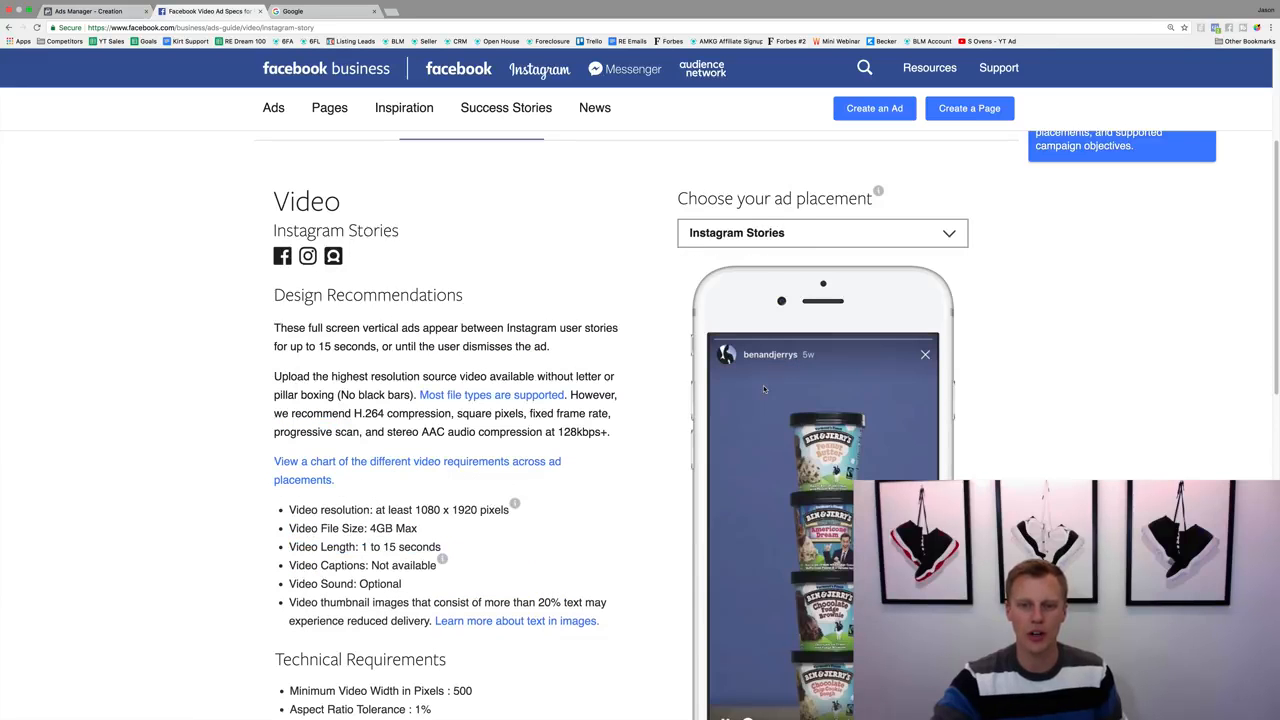
scroll(212, 467, "down", 3)
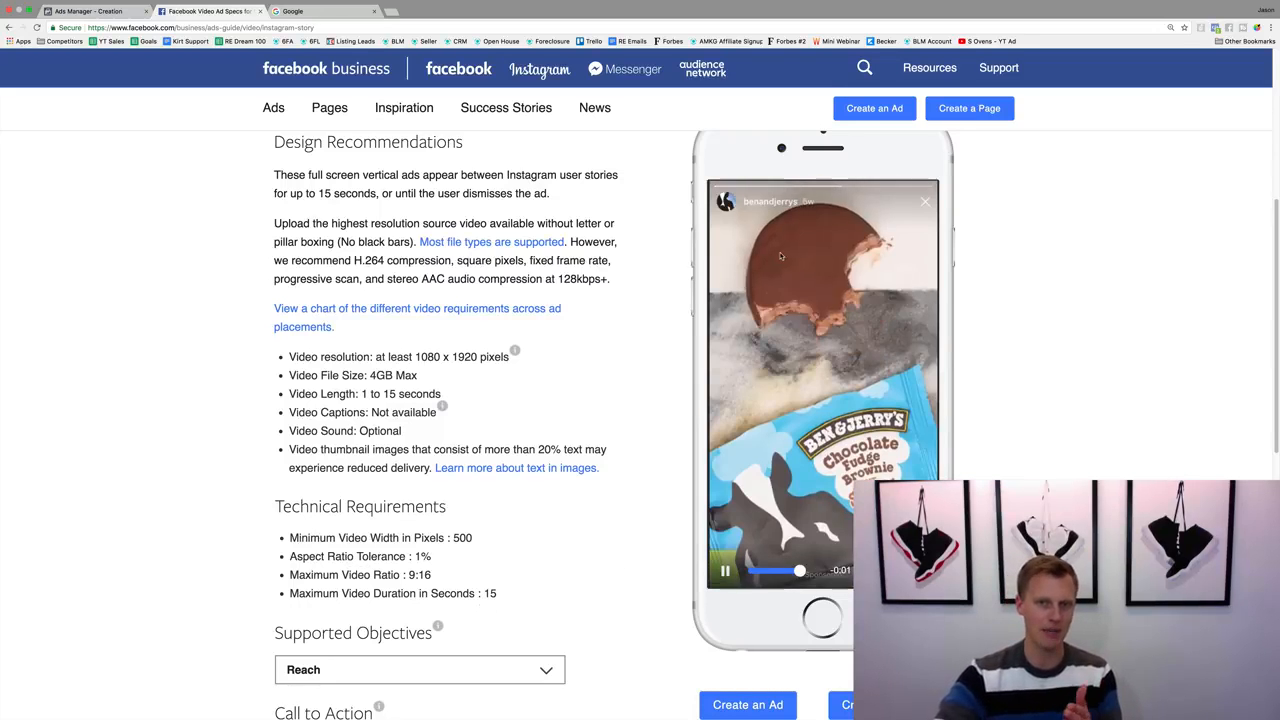
left_click(104, 11)
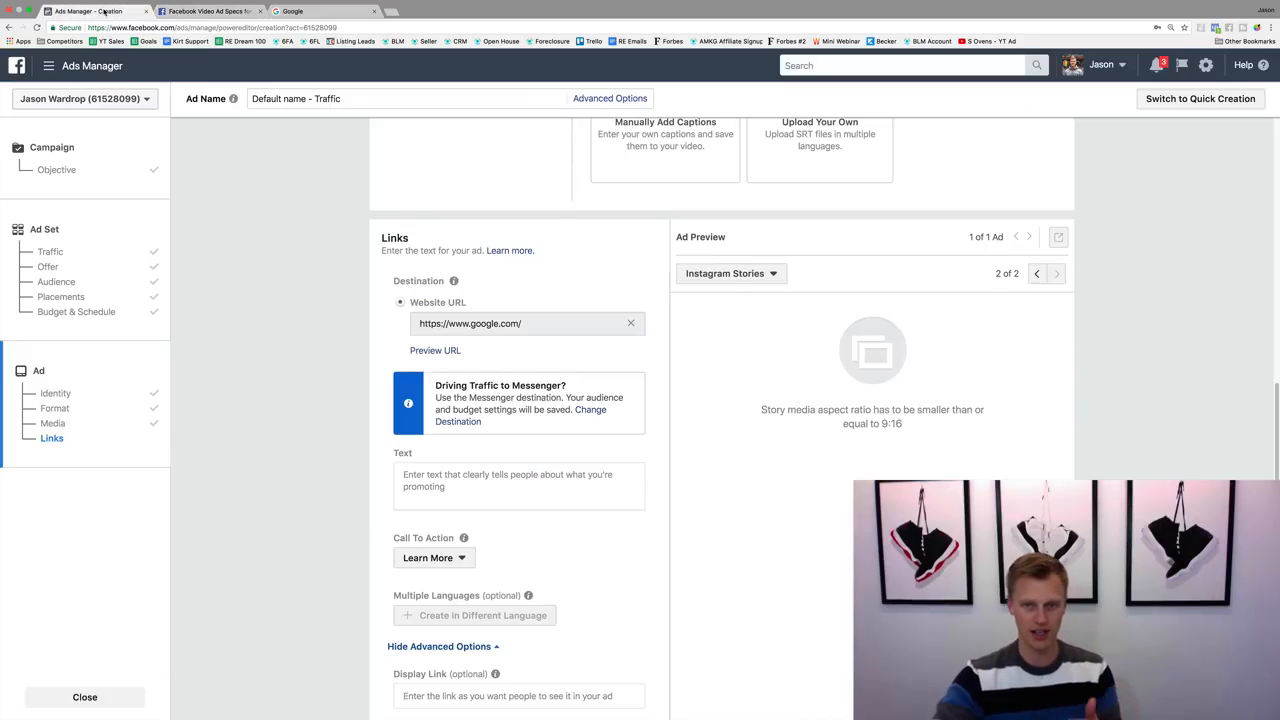
scroll(444, 400, "up", 5)
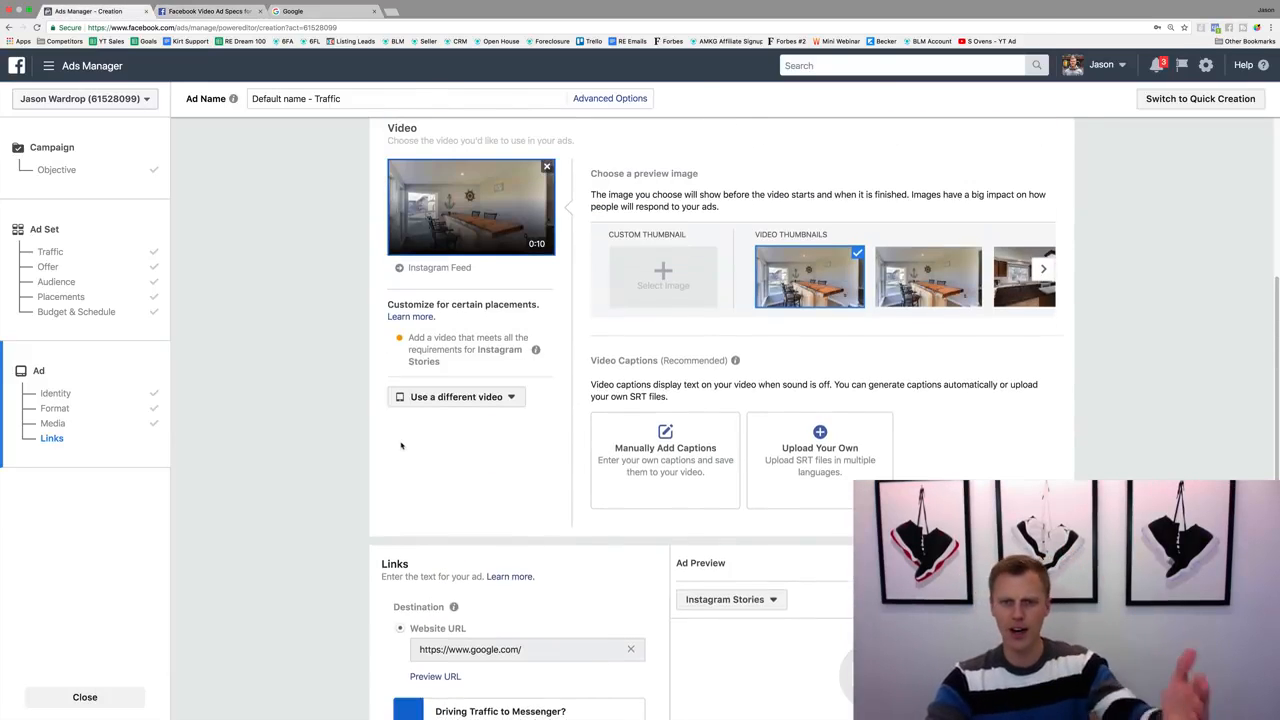
scroll(399, 440, "up", 2)
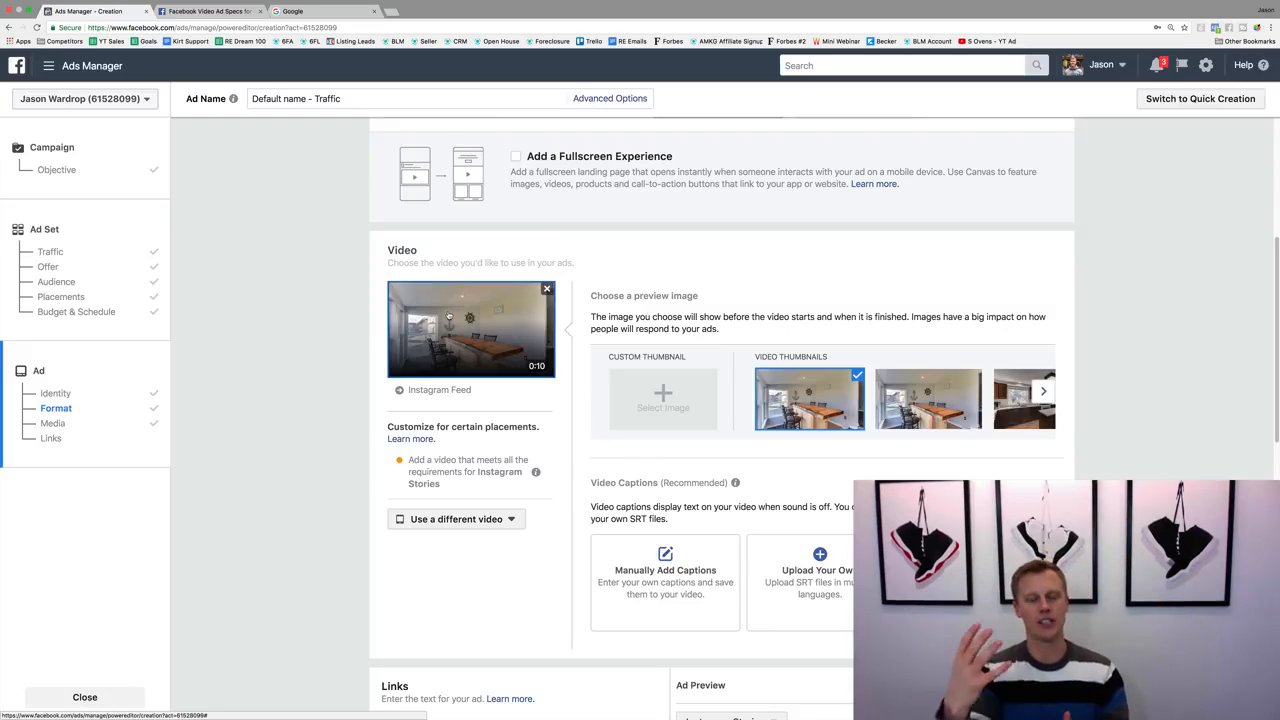
scroll(458, 356, "down", 8)
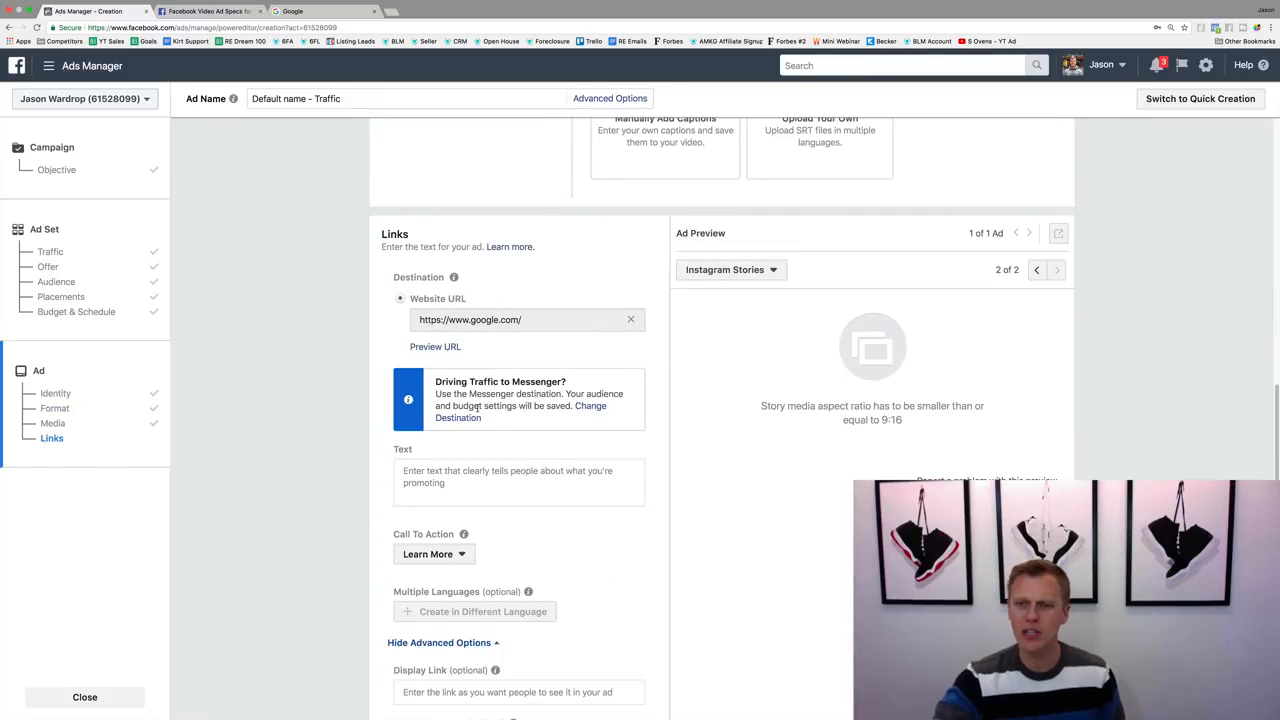
Switch the ad preview back to Instagram Feed and enter "Type your text..." as the ad's text
left_click(1036, 269)
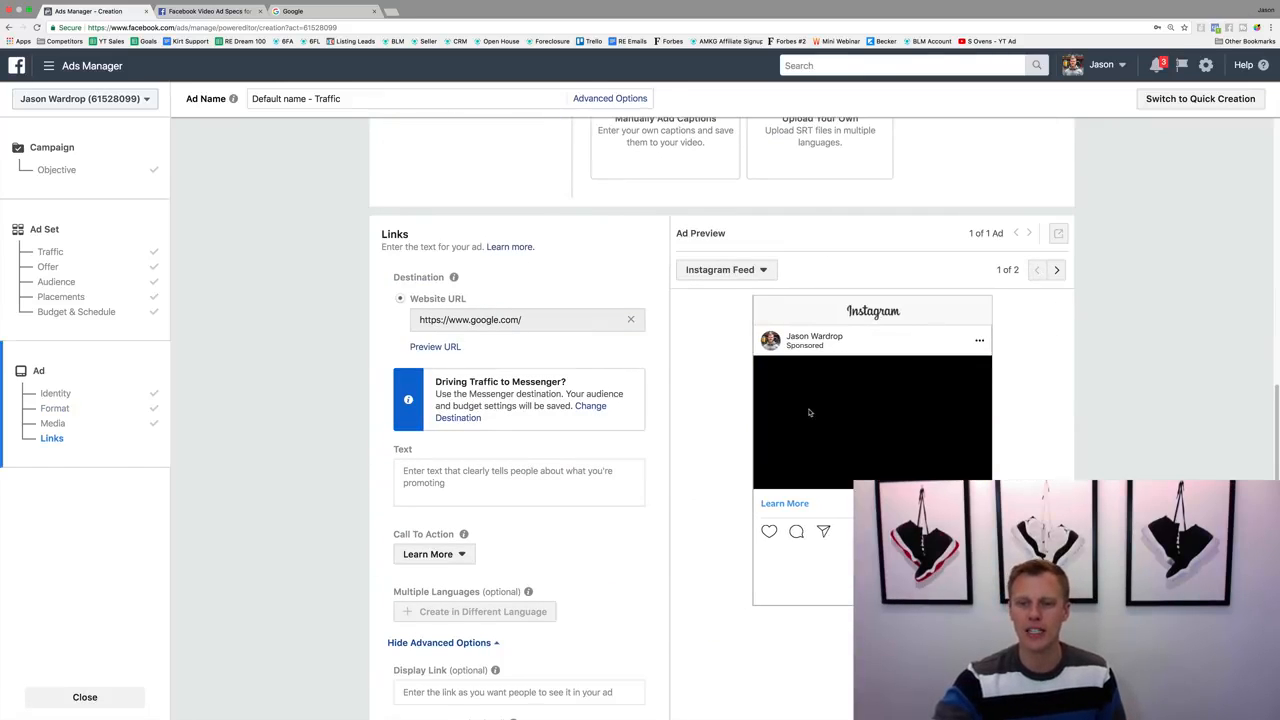
left_click(545, 466)
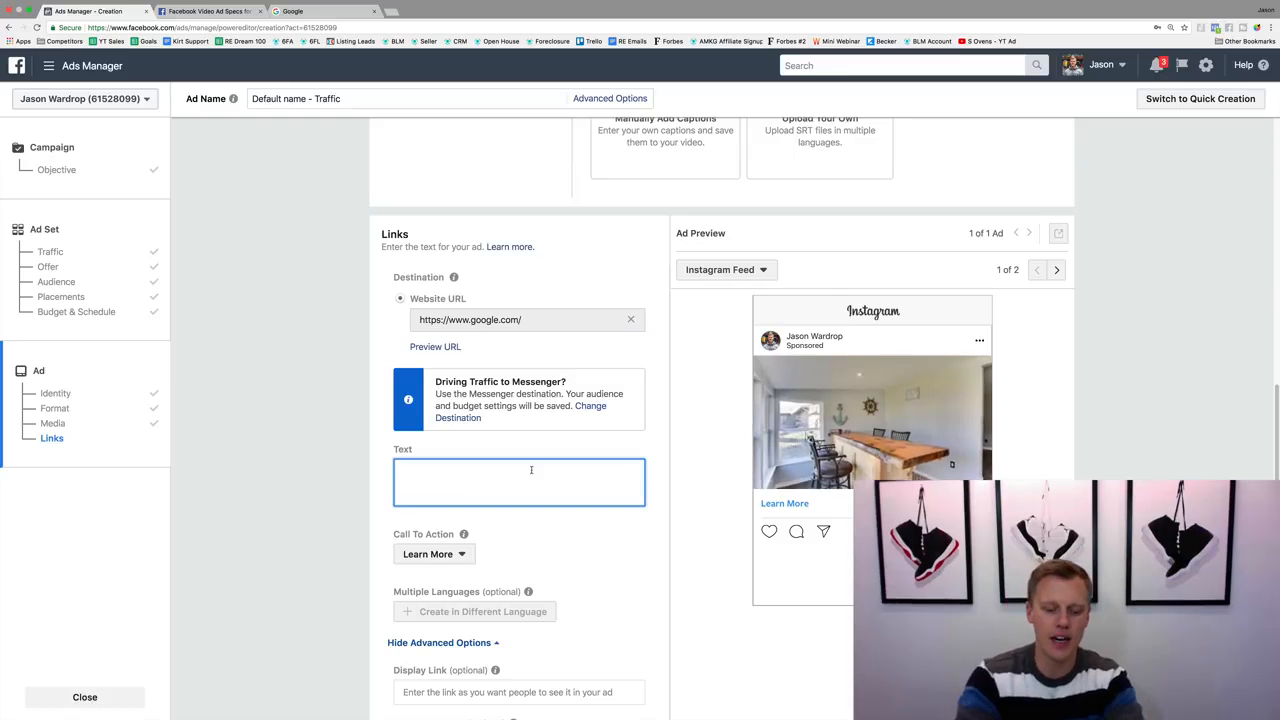
type("Type your text...")
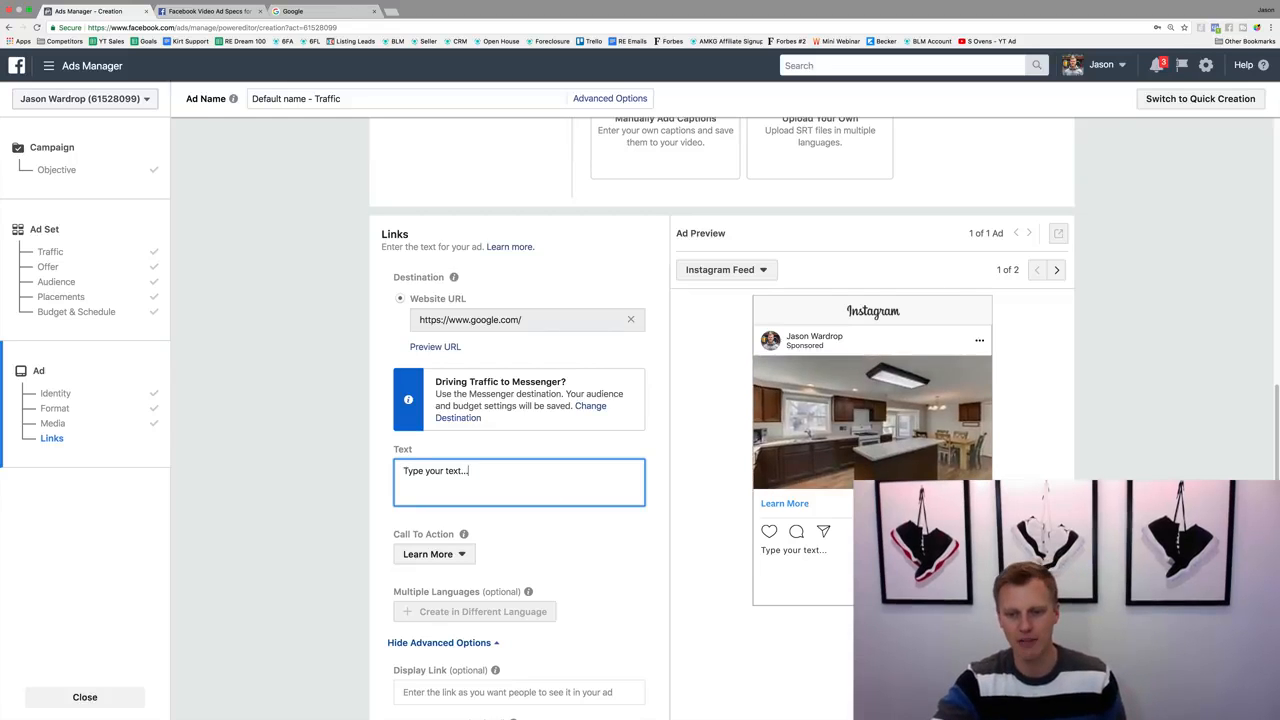
Choose Learn More as the ad's call to action, and review the advanced options and conversion tracking settings below it
scroll(566, 535, "down", 1)
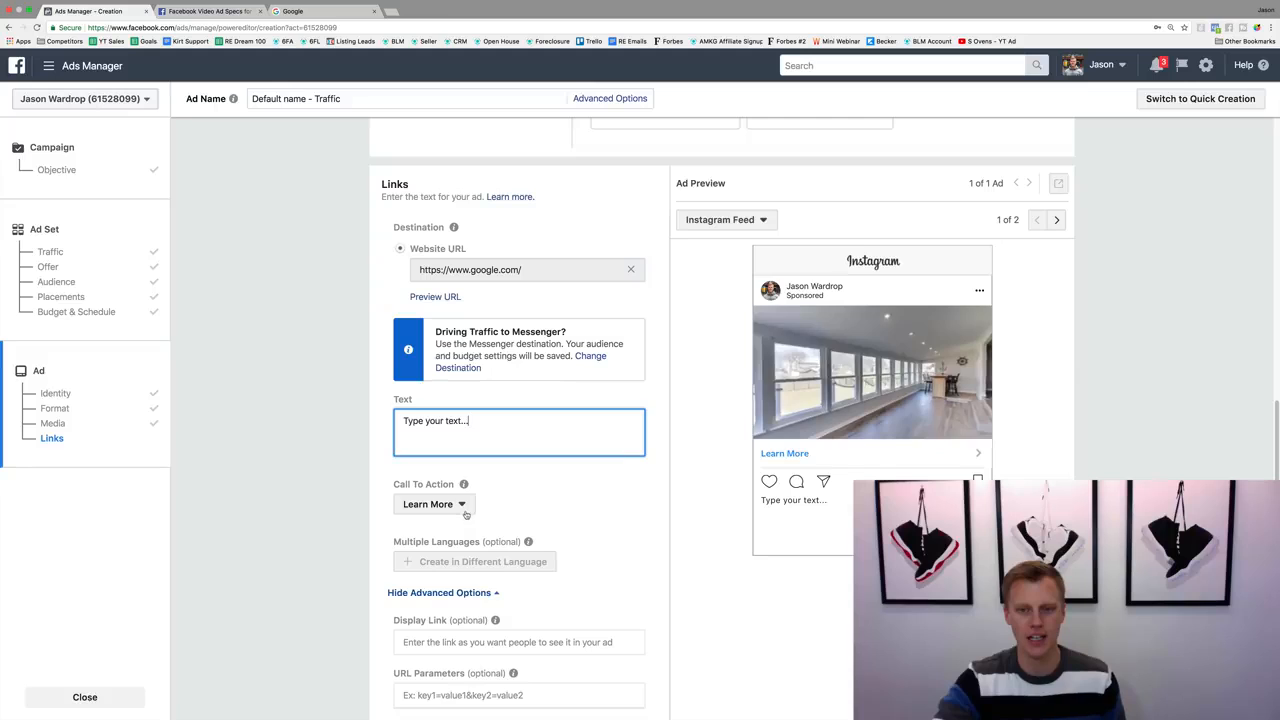
left_click(462, 505)
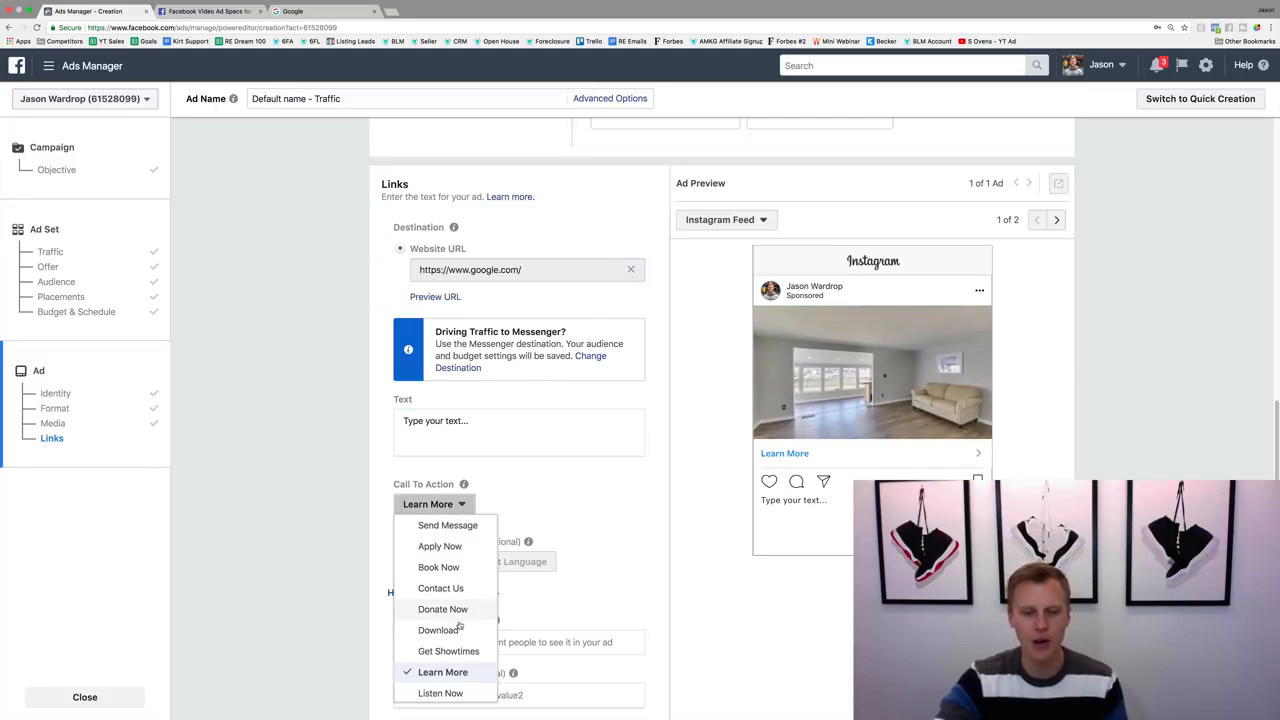
scroll(459, 626, "down", 2)
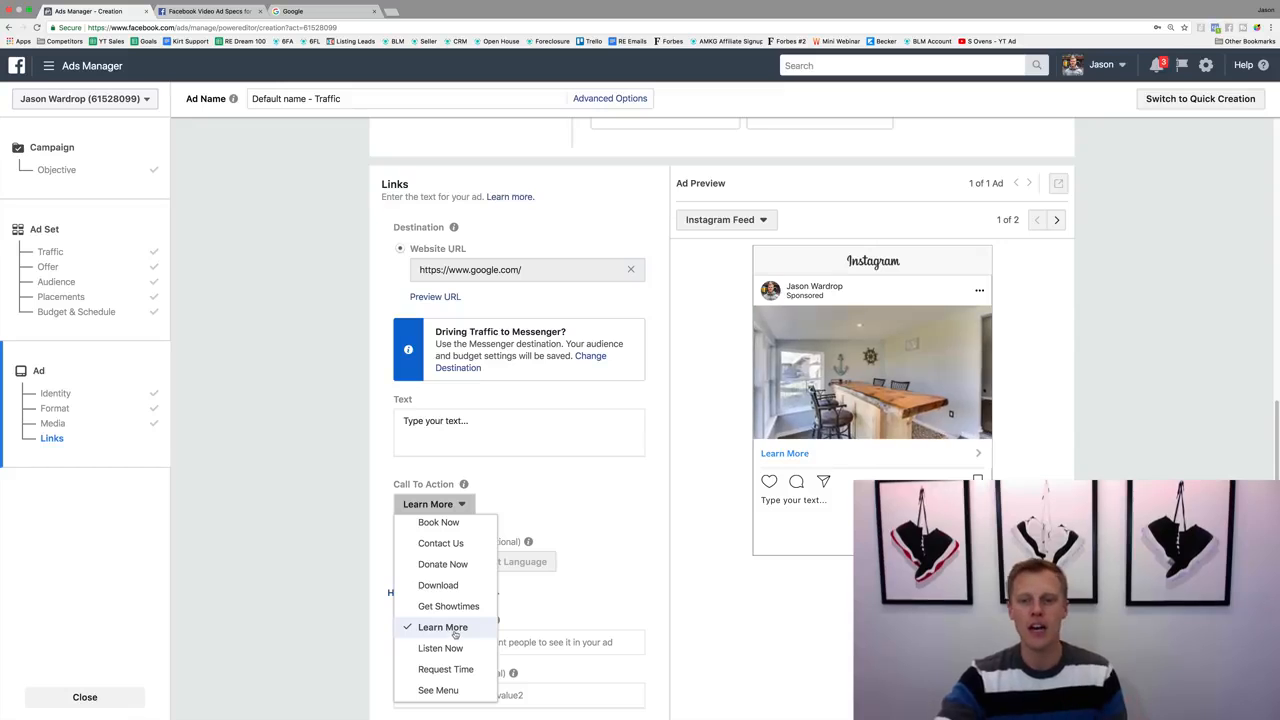
left_click(455, 633)
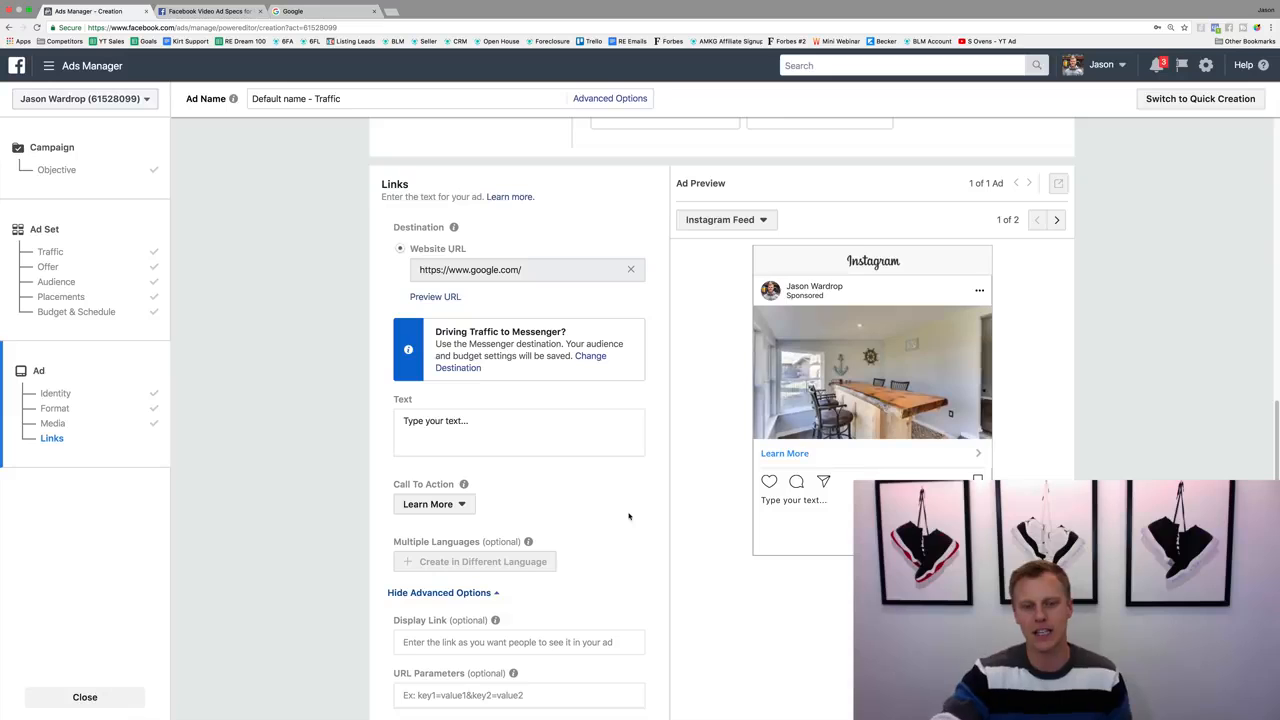
scroll(661, 491, "down", 3)
scroll(661, 491, "down", 3)
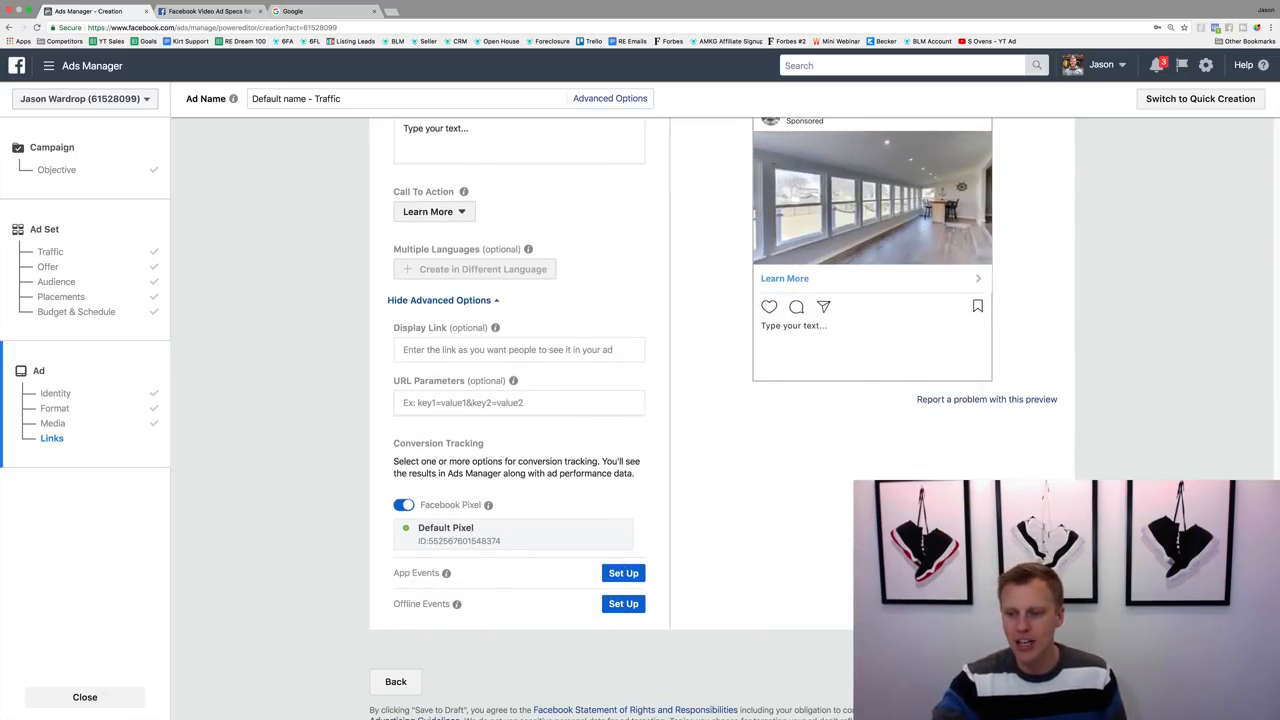
scroll(714, 591, "up", 6)
scroll(714, 593, "up", 2)
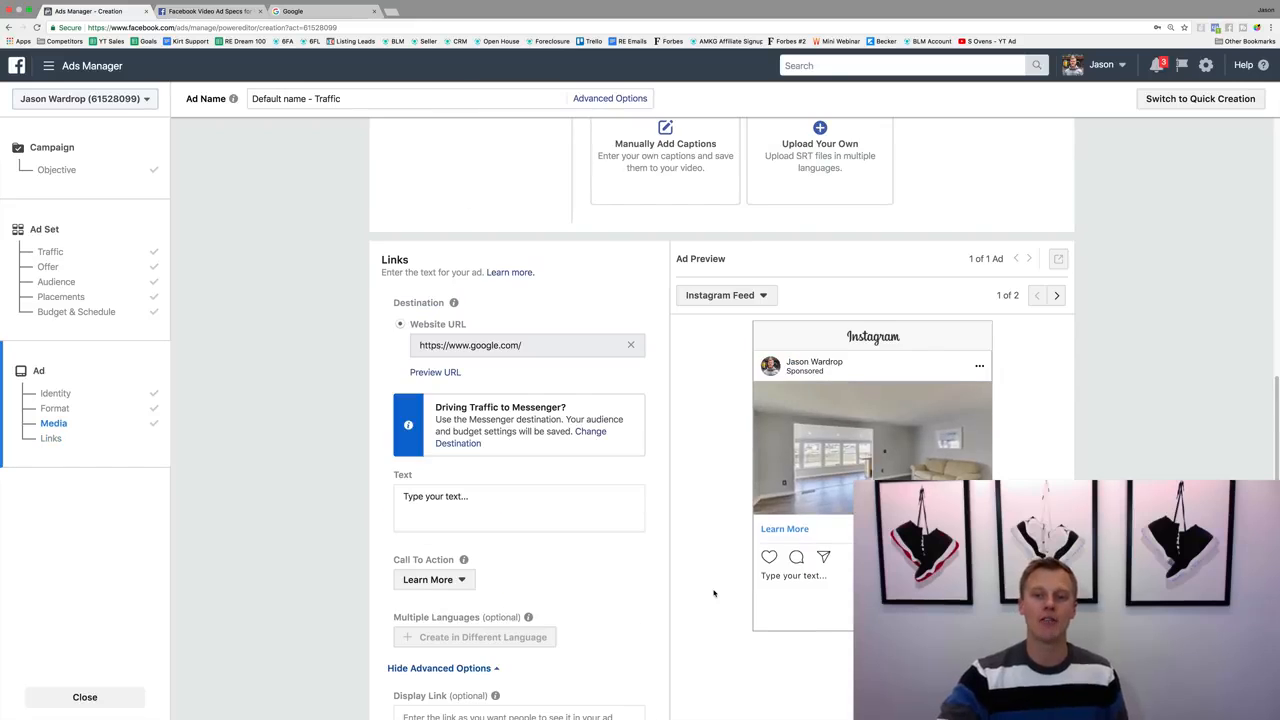